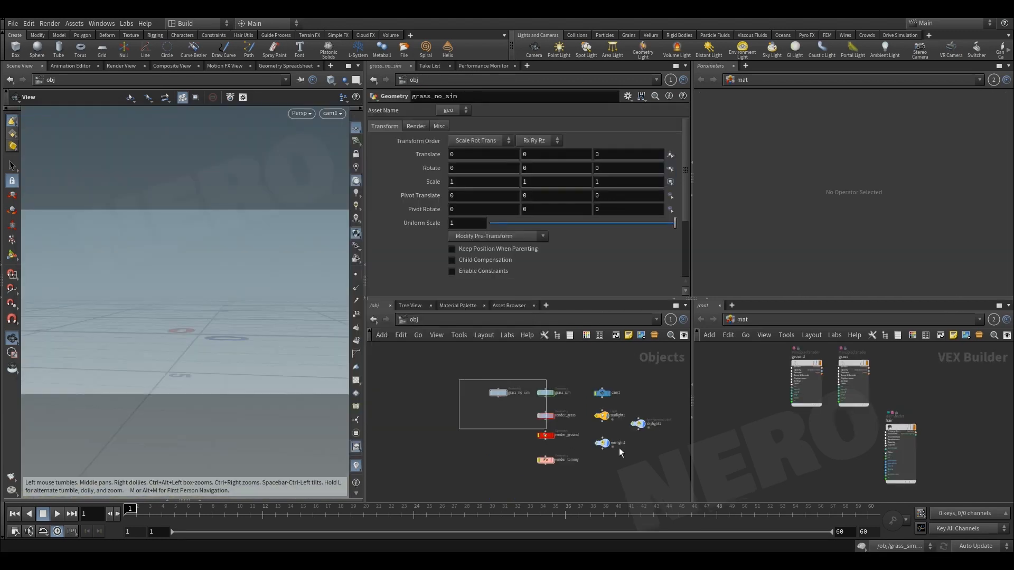
# Add a new Geometry object beside the existing objects and name it grass_new.
pyautogui.moveTo(619, 452); pyautogui.dragTo(660, 463)
pyautogui.click(423, 403)
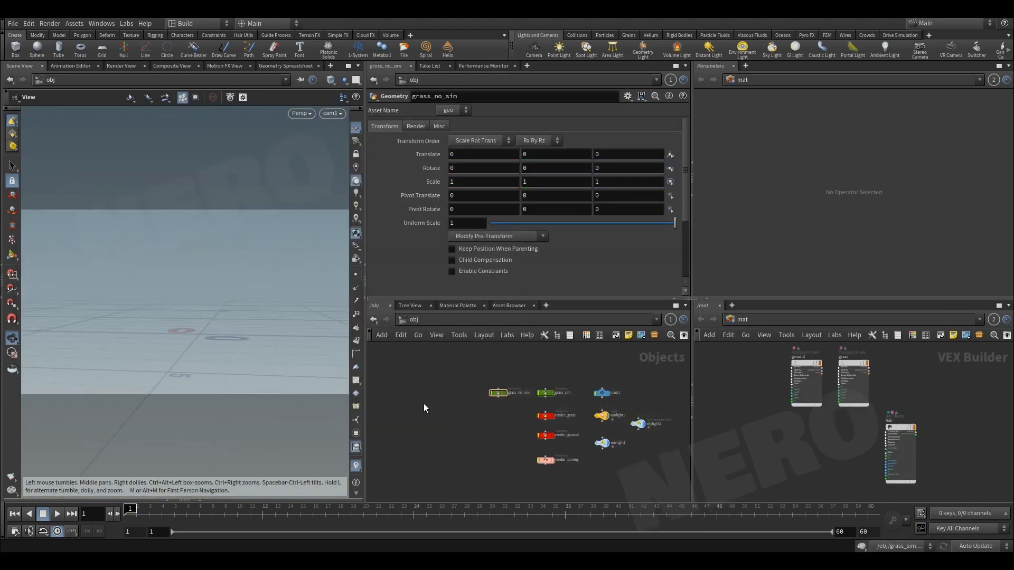
pyautogui.moveTo(423, 404); pyautogui.dragTo(497, 415, button='middle')
pyautogui.scroll(2, 481, 410)
pyautogui.press('Tab')
pyautogui.write('g')
pyautogui.press('Return')
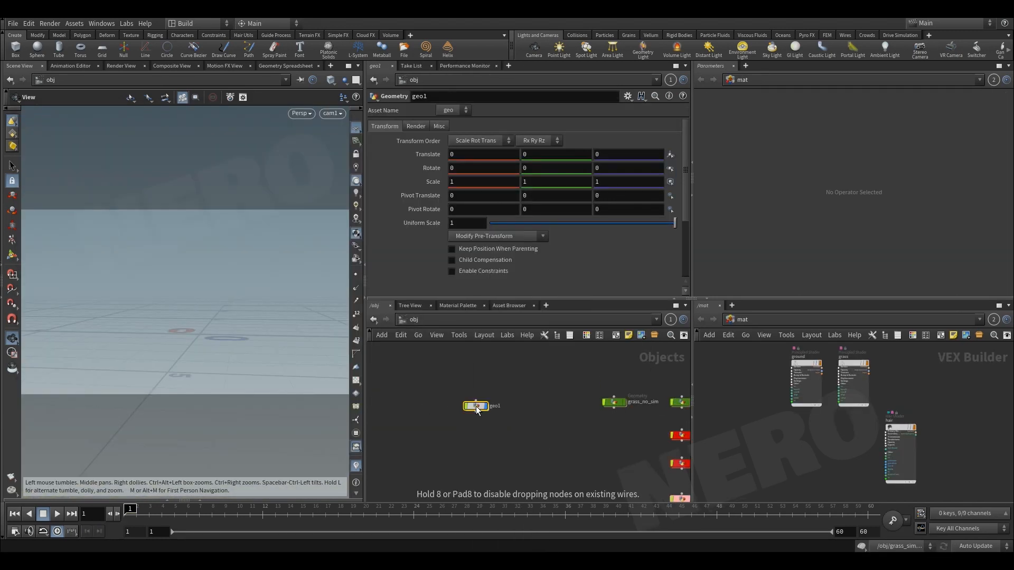
pyautogui.click(476, 406)
pyautogui.scroll(3, 476, 407)
pyautogui.doubleClick(515, 406)
pyautogui.write('grass_new')
pyautogui.press('Return')
pyautogui.press('c')
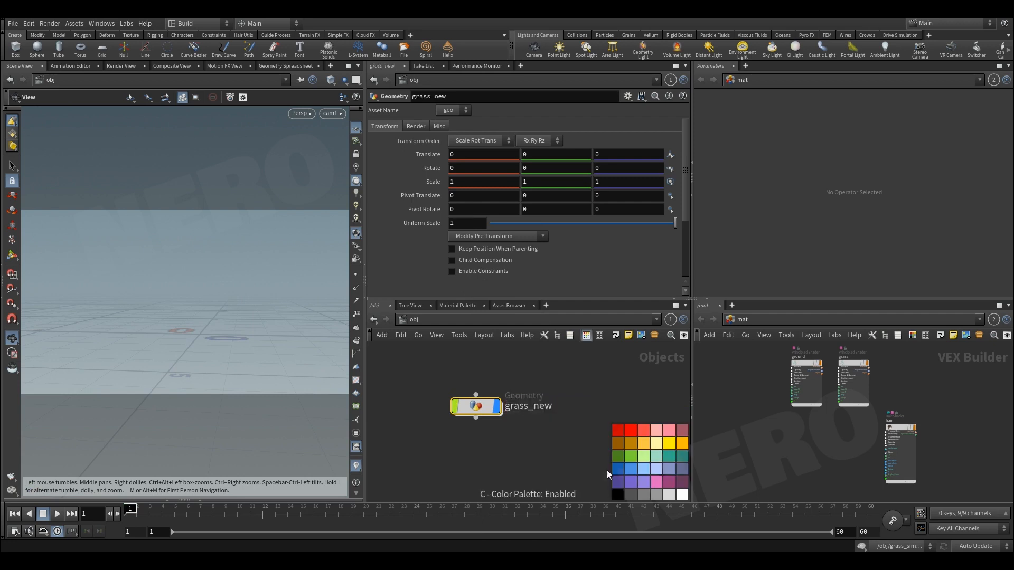
pyautogui.press('c')
# Go inside the grass_new object and add a Grid node.
pyautogui.doubleClick(486, 404)
pyautogui.press('Tab')
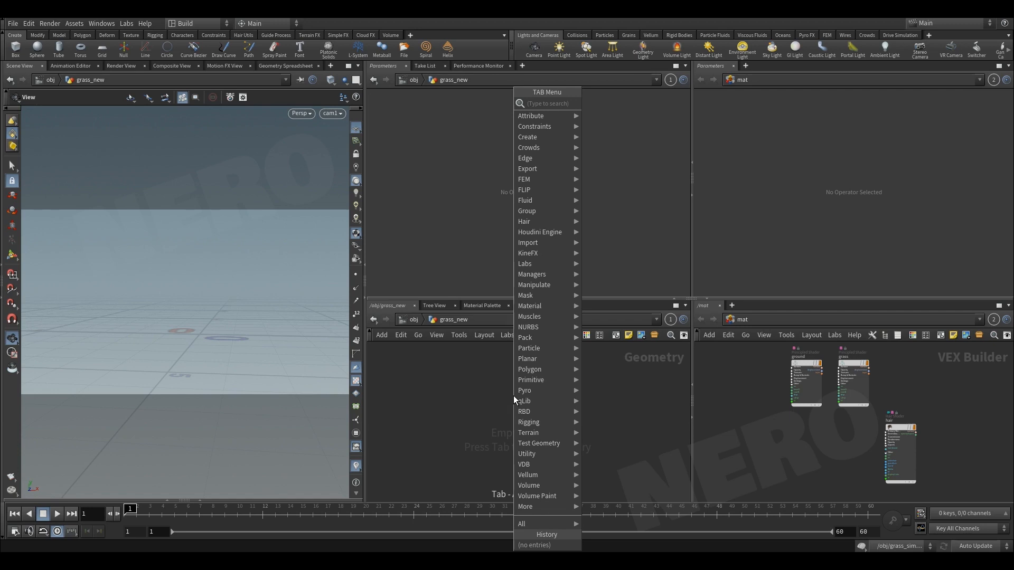
pyautogui.write('grid')
pyautogui.press('Return')
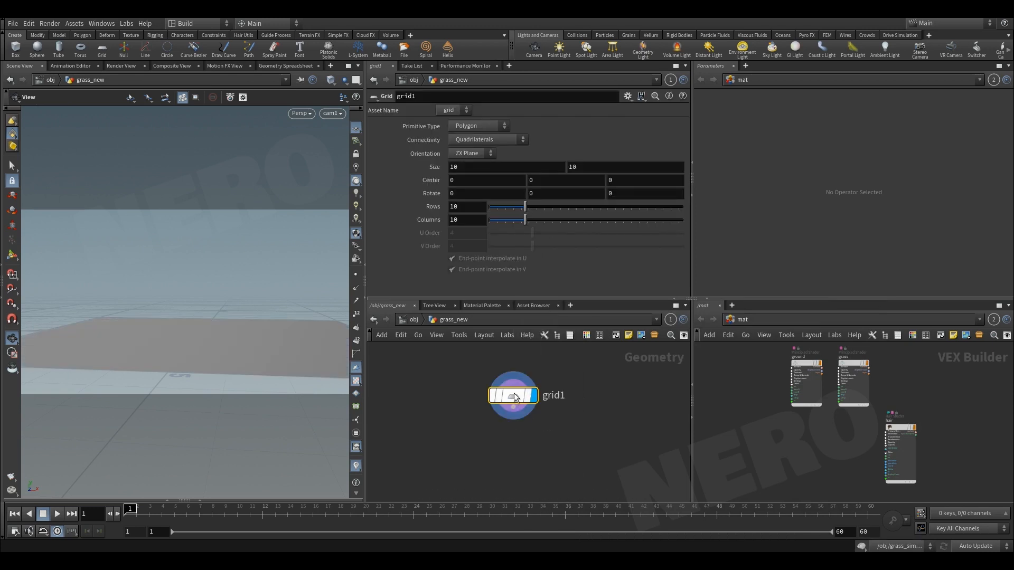
# Set the grid to 50 rows and 50 columns with a size of 20 by 14.
pyautogui.moveTo(524, 206); pyautogui.dragTo(682, 207)
pyautogui.moveTo(556, 218); pyautogui.dragTo(984, 235)
pyautogui.click(481, 169)
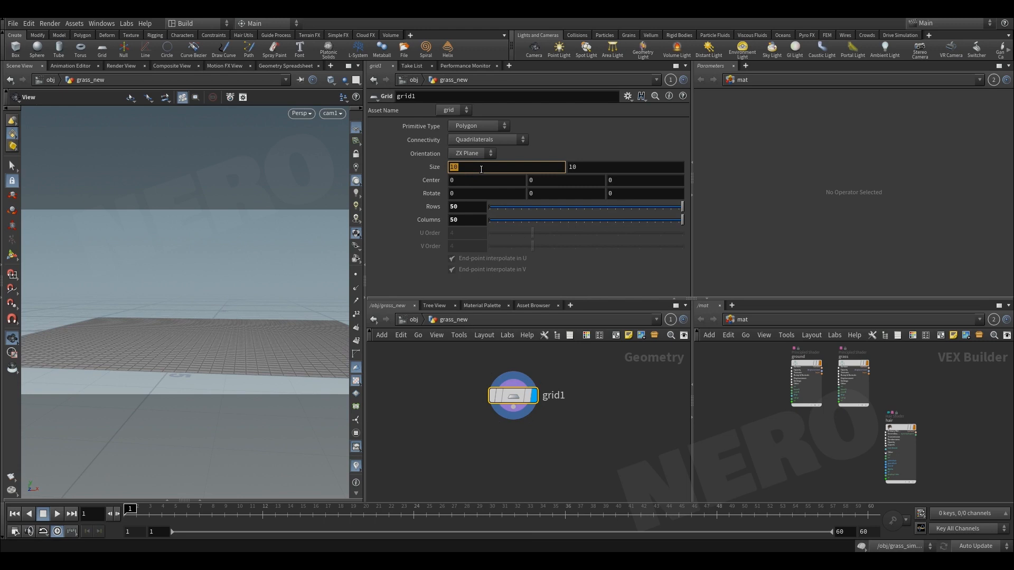
pyautogui.write('20')
pyautogui.press('Return')
pyautogui.moveTo(602, 167); pyautogui.dragTo(655, 143, button='middle')
pyautogui.moveTo(582, 423); pyautogui.dragTo(567, 423, button='middle')
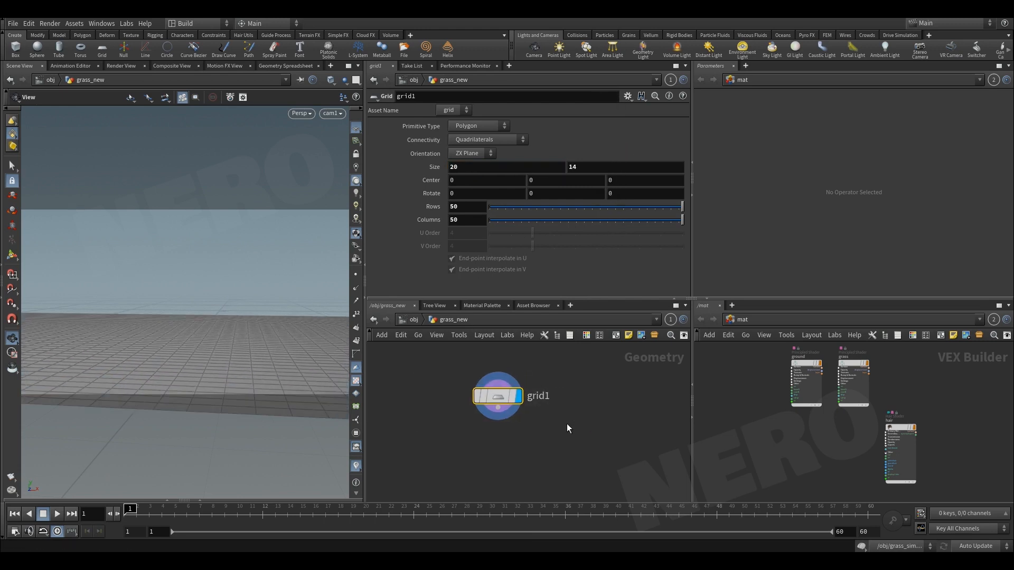
# Add a Mountain node fed by the grid, align it below and display its result.
pyautogui.press('Tab')
pyautogui.write('mou')
pyautogui.press('Return')
pyautogui.press('Tab')
pyautogui.write('mou')
pyautogui.press('BackSpace')
pyautogui.press('Return')
pyautogui.click(506, 478)
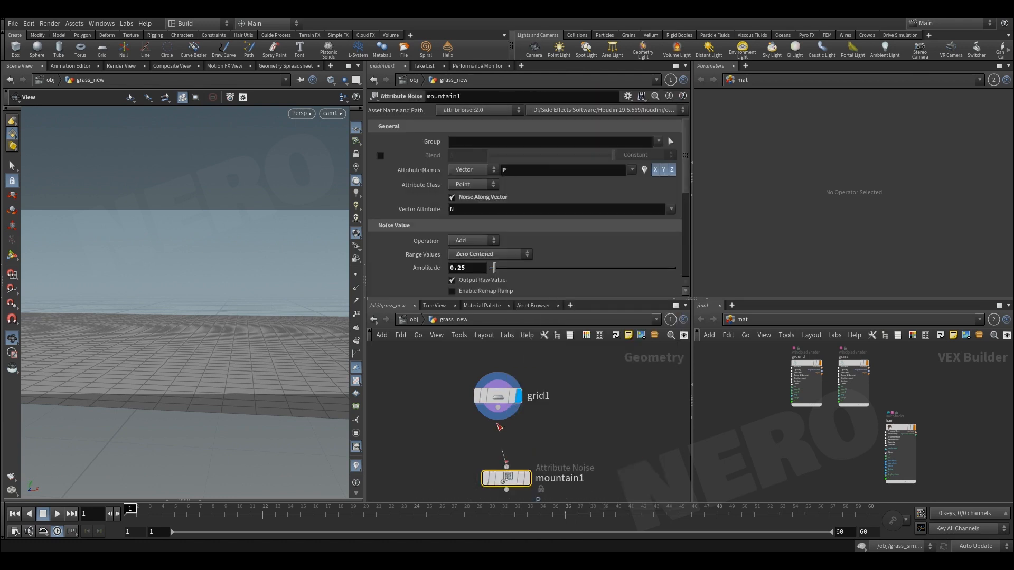
pyautogui.moveTo(515, 483); pyautogui.dragTo(506, 470)
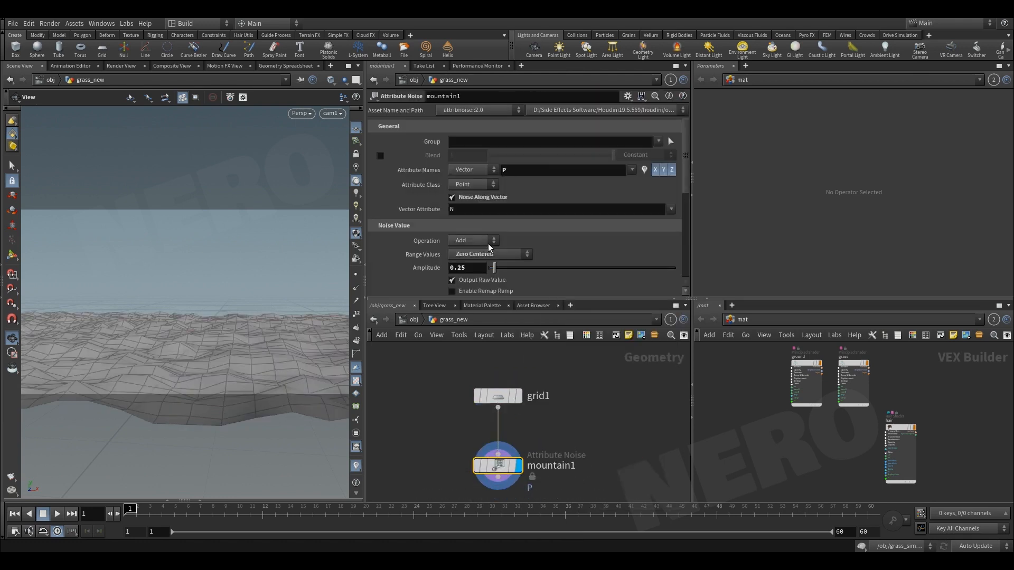
# Set the mountain noise's element size to 6.16 for broader ground undulations.
pyautogui.scroll(-5, 520, 265)
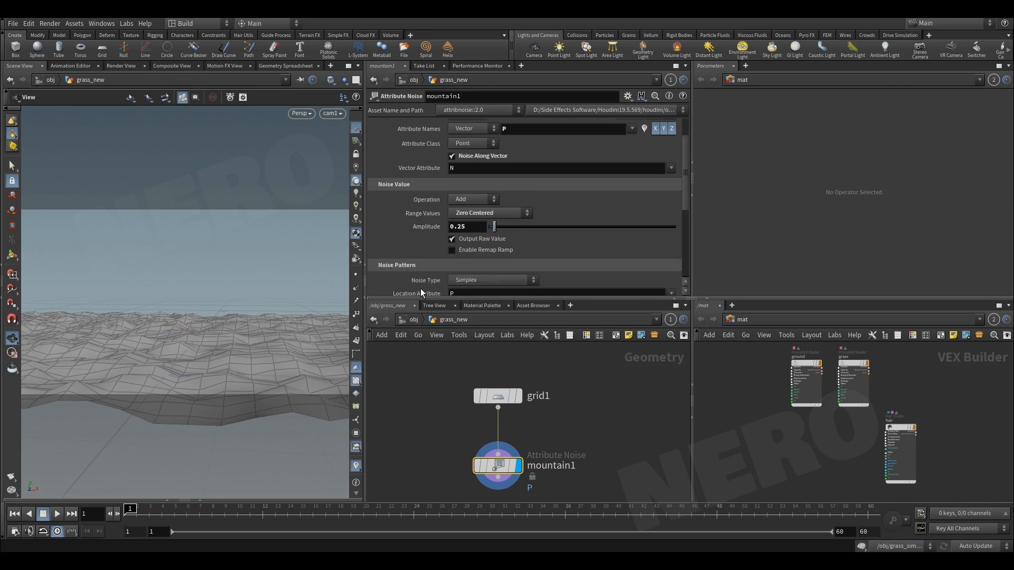
pyautogui.moveTo(516, 211); pyautogui.dragTo(594, 217)
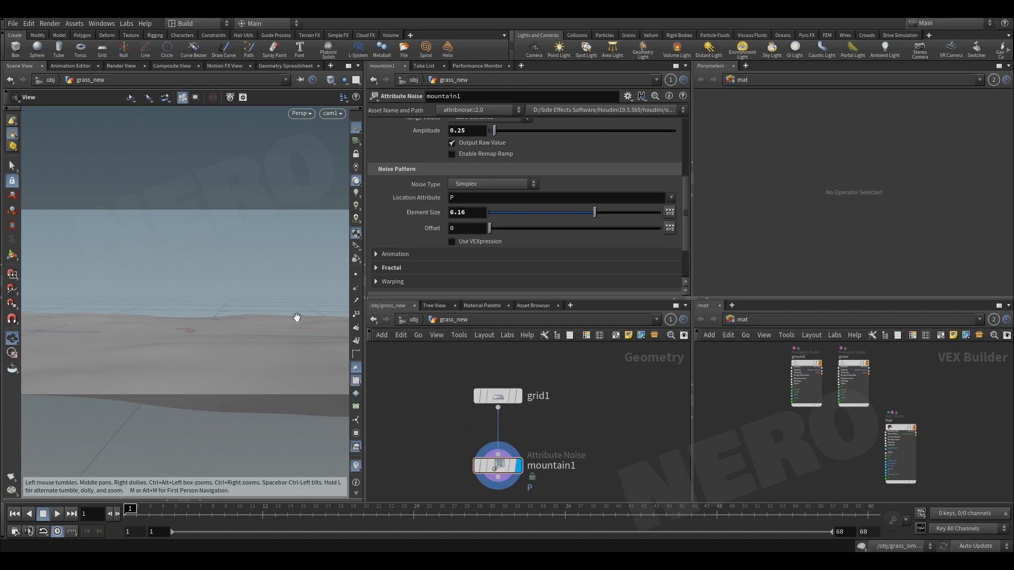
pyautogui.click(329, 113)
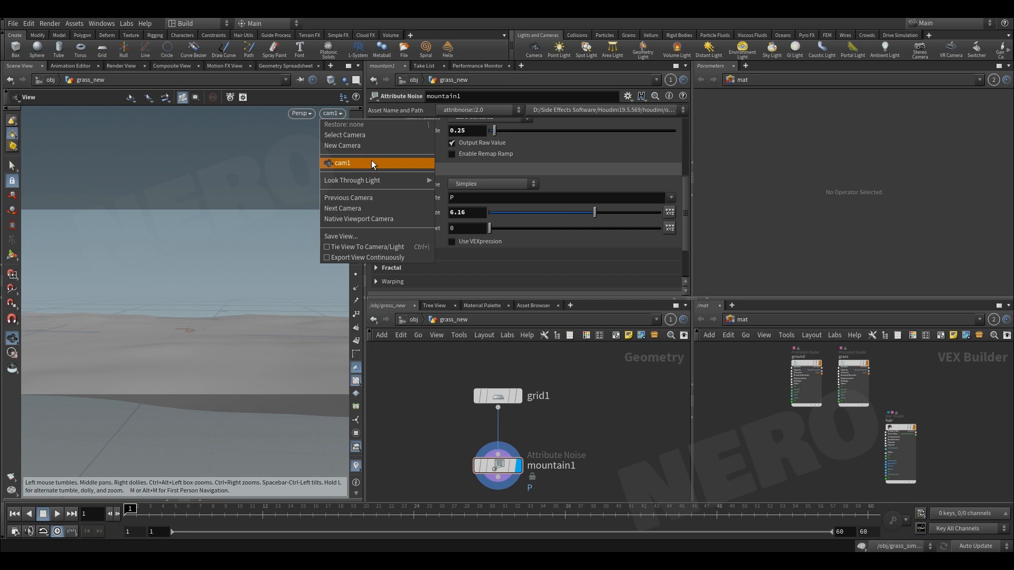
pyautogui.click(417, 441)
# Add a Scatter node fed by the mountain node, align it below and display its points.
pyautogui.scroll(-3, 417, 441)
pyautogui.moveTo(423, 458); pyautogui.dragTo(388, 402, button='middle')
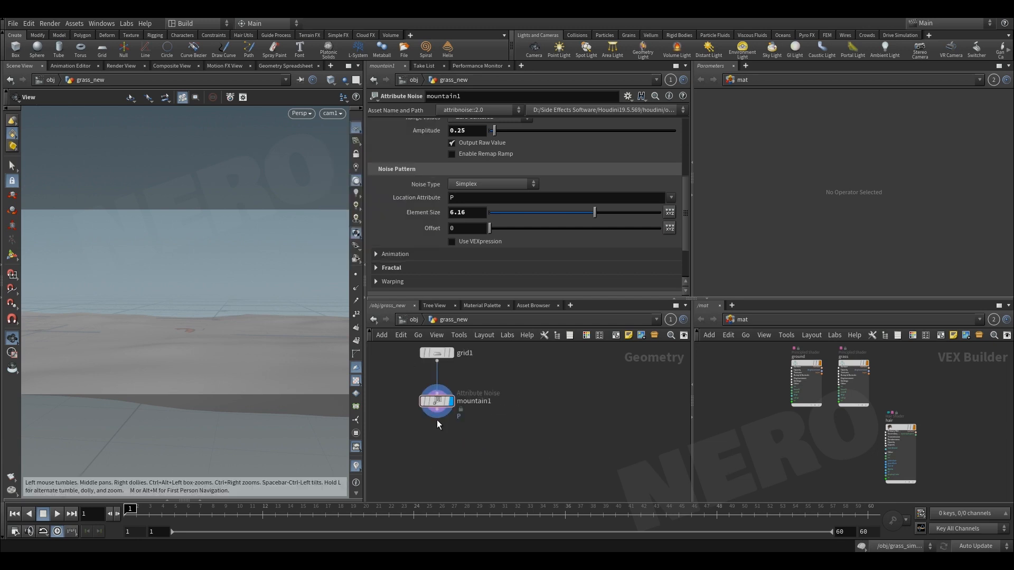
pyautogui.press('Tab')
pyautogui.write('sc')
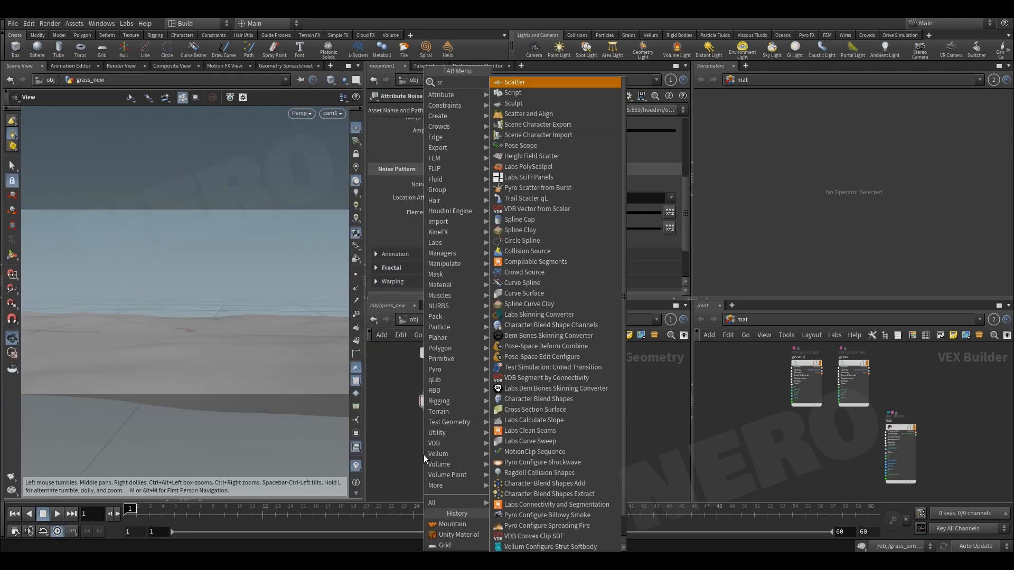
pyautogui.press('Return')
pyautogui.click(431, 456)
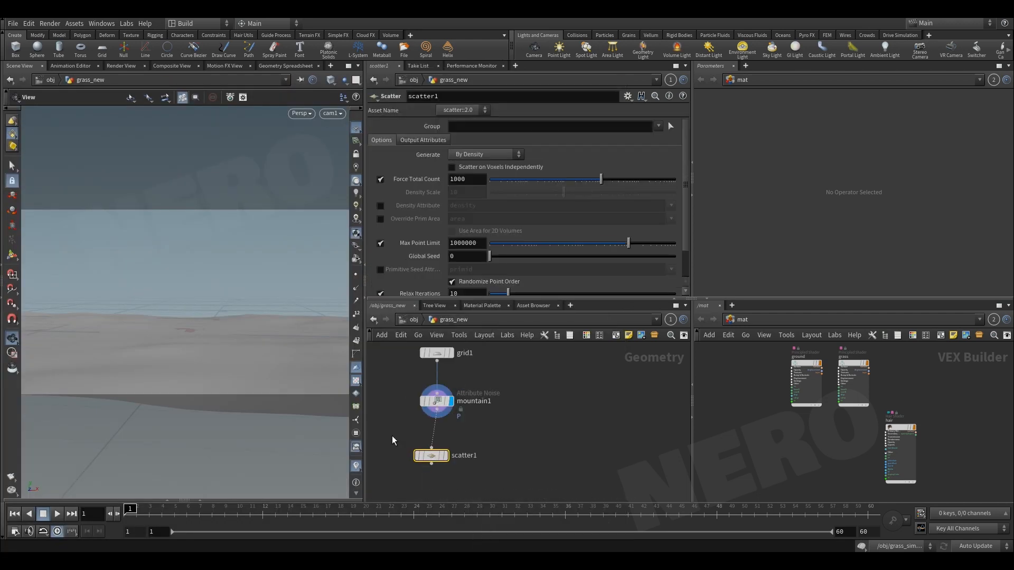
pyautogui.click(445, 455)
pyautogui.moveTo(434, 458); pyautogui.dragTo(440, 467)
# Set the scatter's force total count to 10000 and disable its relax iterations.
pyautogui.click(473, 181)
pyautogui.write('0')
pyautogui.press('Return')
pyautogui.scroll(-2, 439, 222)
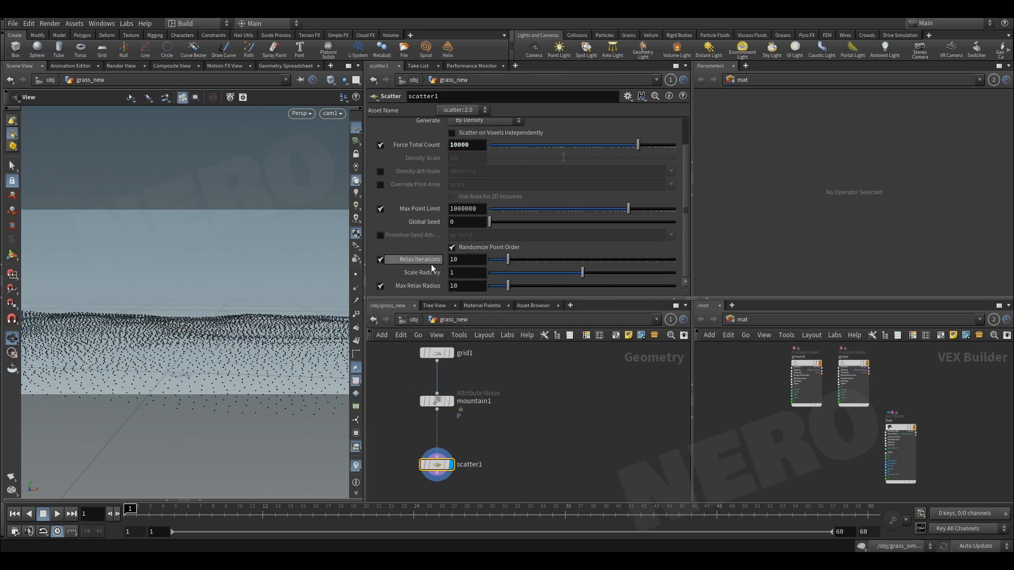
pyautogui.click(380, 260)
pyautogui.scroll(2, 407, 274)
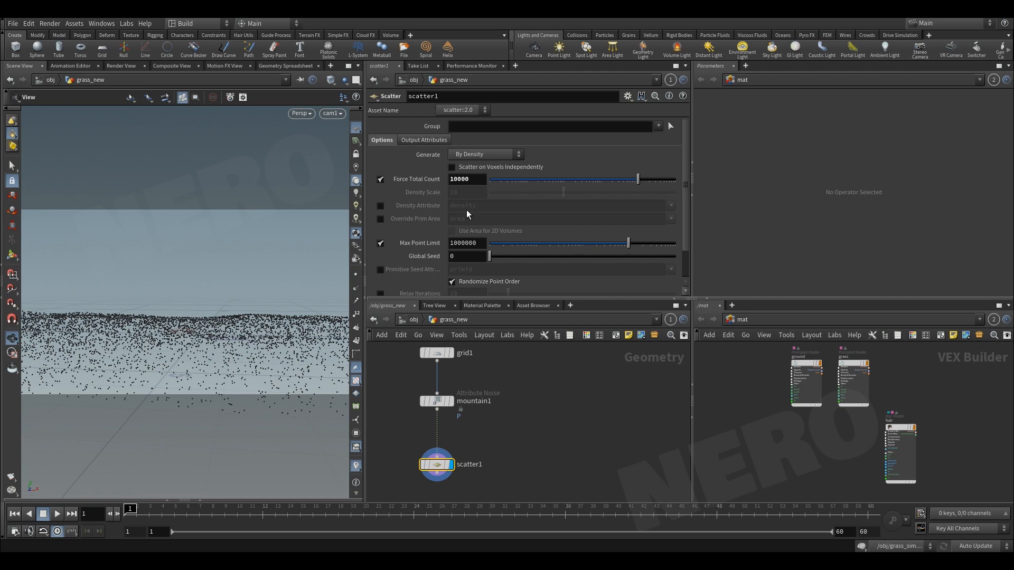
# Add a Group Create node fed by the scatter node's output.
pyautogui.moveTo(463, 496); pyautogui.dragTo(467, 454, button='middle')
pyautogui.scroll(1, 468, 453)
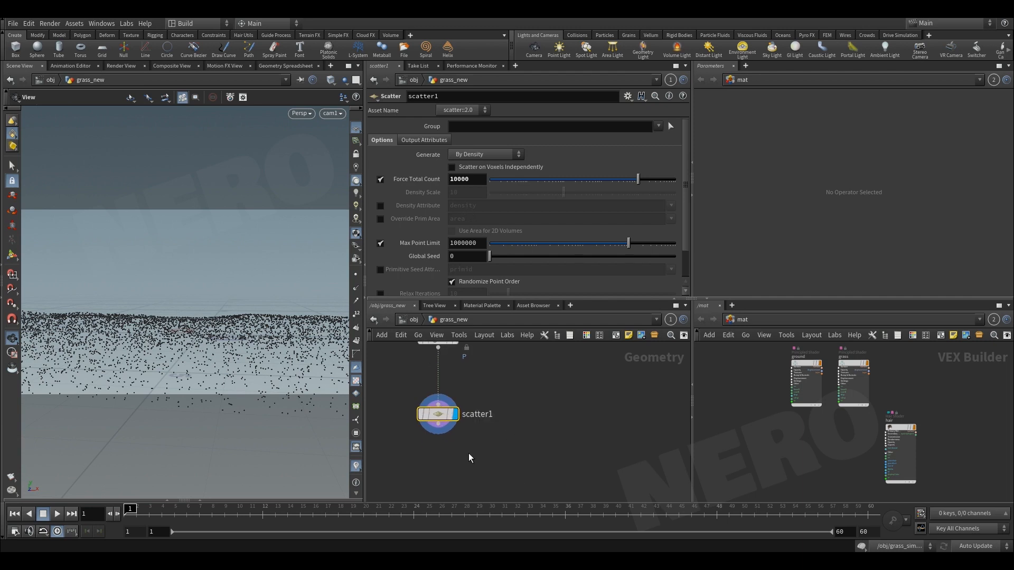
pyautogui.click(439, 428)
pyautogui.press('Tab')
pyautogui.write('gro')
pyautogui.press('Return')
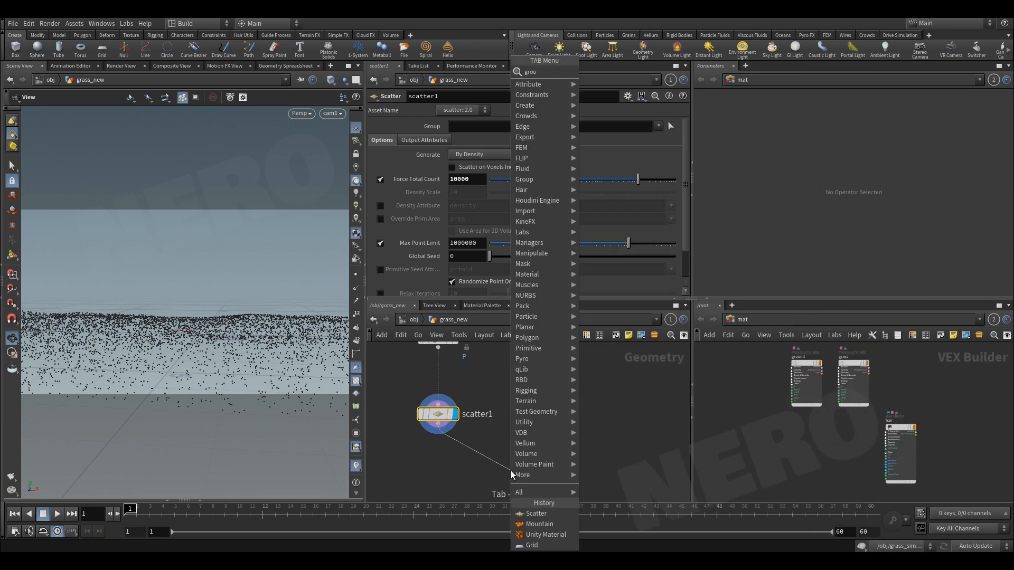
pyautogui.click(511, 471)
pyautogui.scroll(-2, 511, 473)
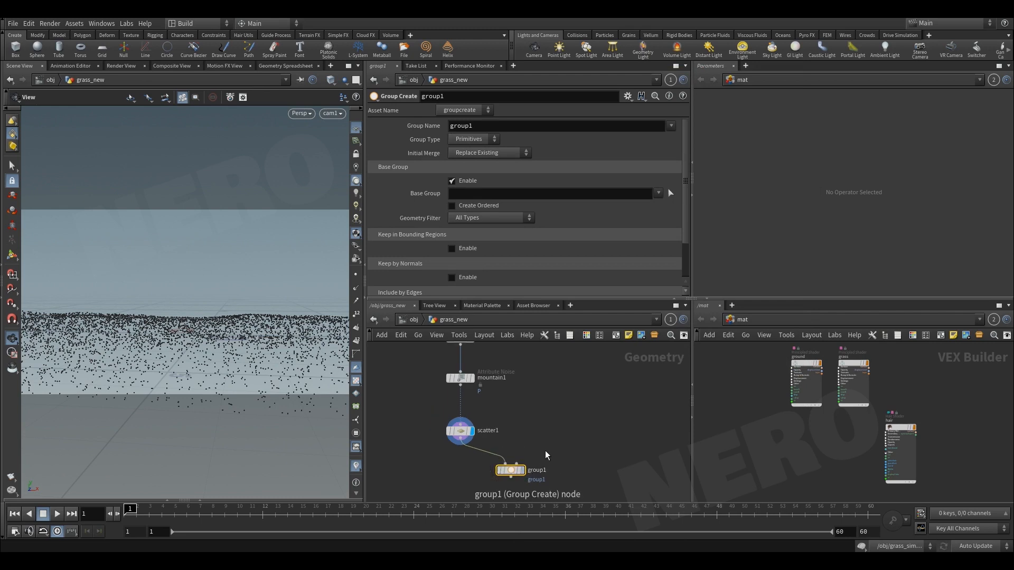
# Add a Camera Frustrum qL node beside the scatter node.
pyautogui.press('Tab')
pyautogui.write('cam')
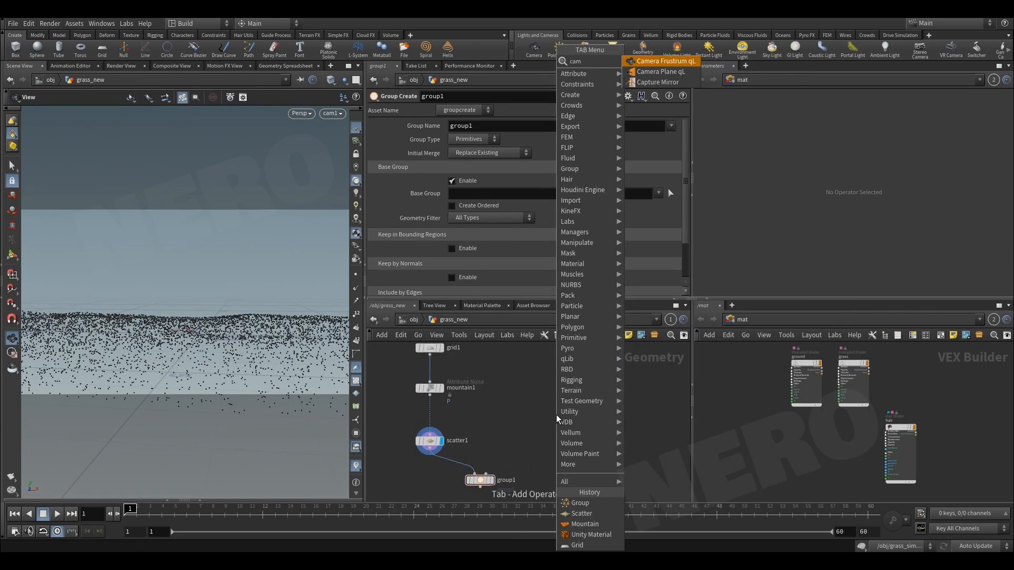
pyautogui.press('Return')
pyautogui.click(556, 415)
pyautogui.click(554, 441)
pyautogui.scroll(3, 581, 457)
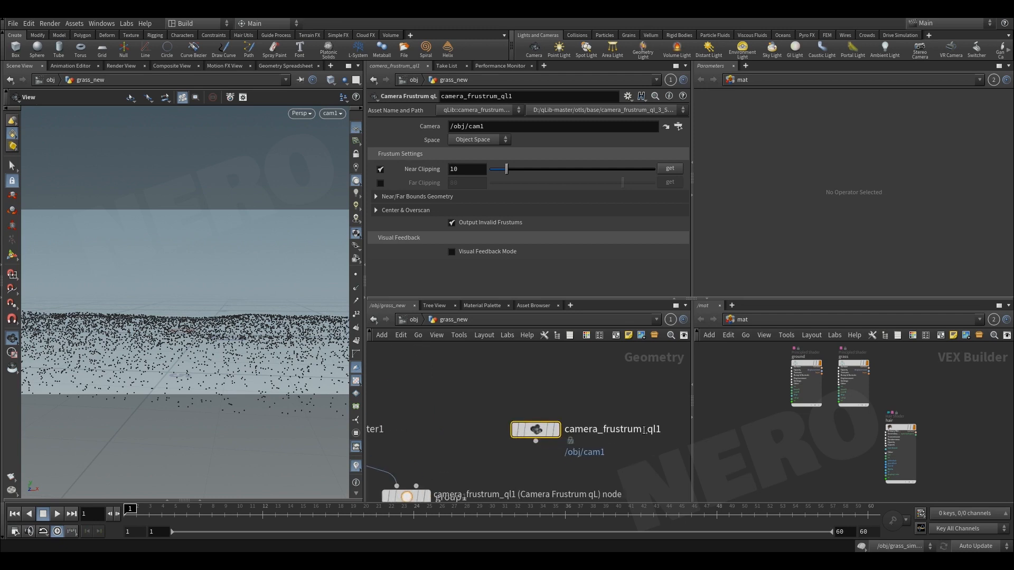
pyautogui.moveTo(641, 458); pyautogui.dragTo(619, 467, button='middle')
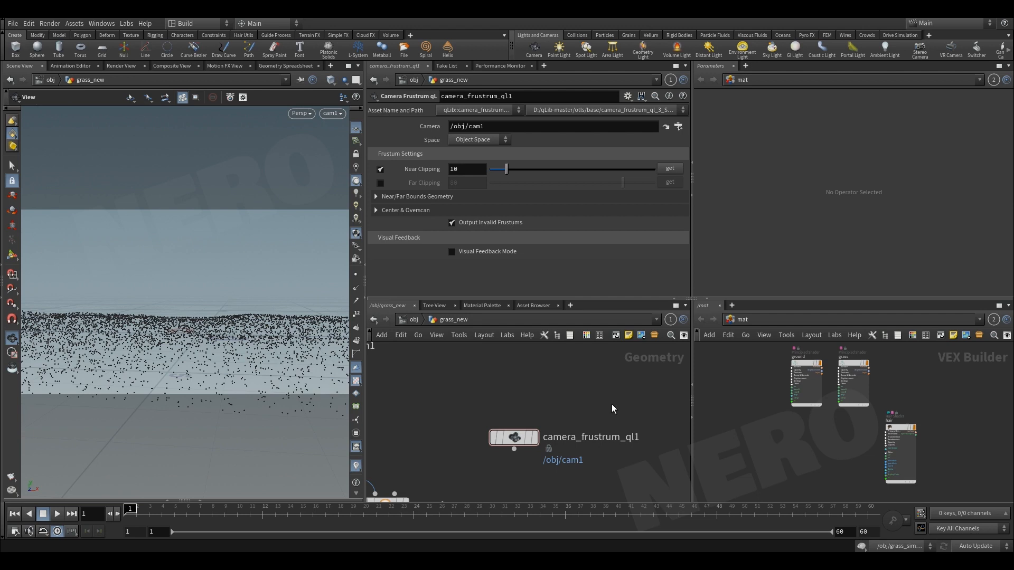
# Set the group node's type to Points and name its group inside.
pyautogui.scroll(-2, 612, 404)
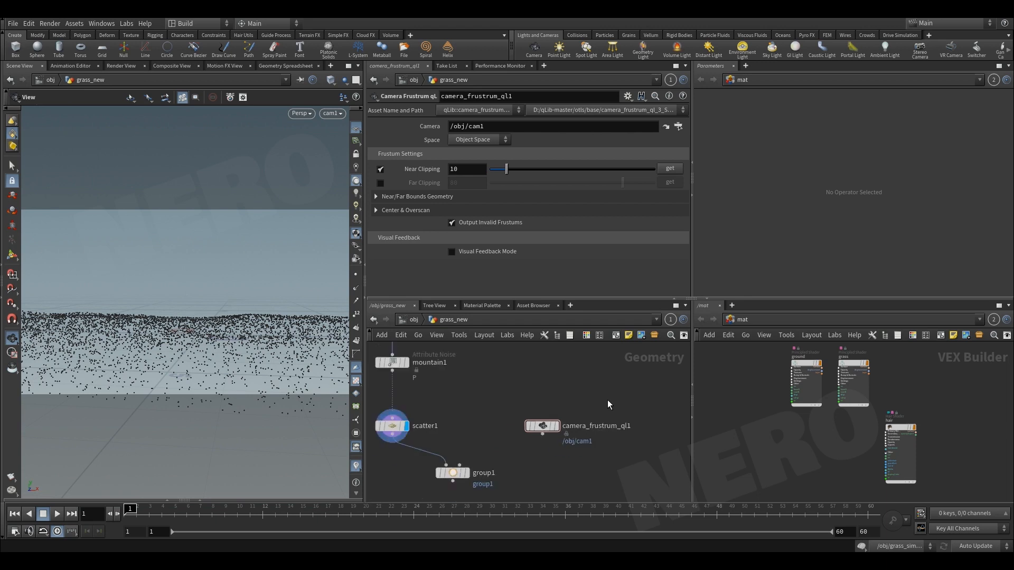
pyautogui.click(465, 476)
pyautogui.click(465, 139)
pyautogui.click(467, 151)
pyautogui.doubleClick(475, 126)
pyautogui.write('in')
pyautogui.press('Return')
# Disable the base group and keep points within the camera frustum by enabling bounding regions with the Bounding Object type.
pyautogui.click(468, 180)
pyautogui.click(458, 209)
pyautogui.click(490, 223)
pyautogui.click(485, 256)
pyautogui.moveTo(222, 324); pyautogui.dragTo(191, 352)
pyautogui.moveTo(191, 352); pyautogui.dragTo(181, 361, button='right')
pyautogui.moveTo(180, 362); pyautogui.dragTo(212, 364)
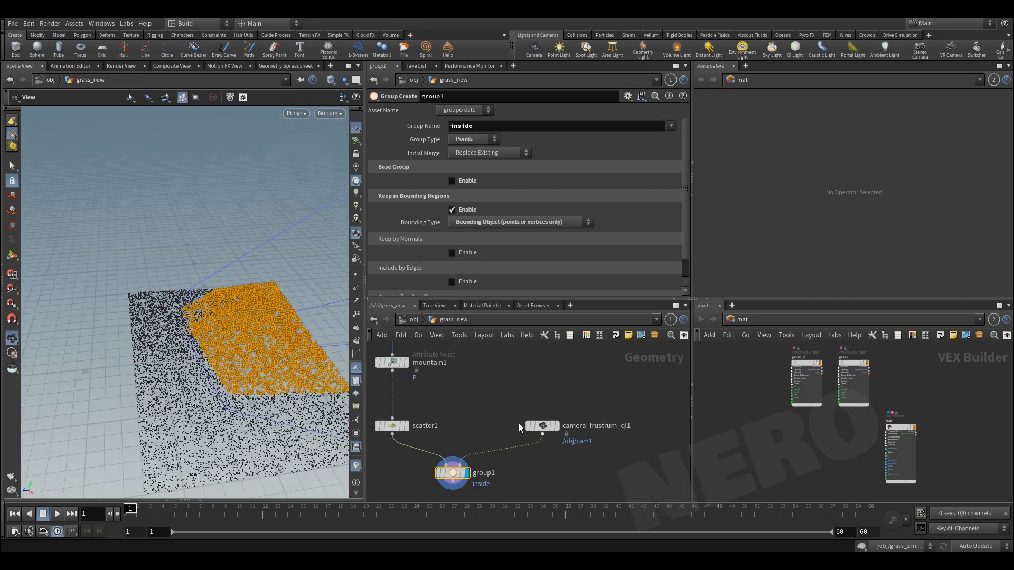
# Disable the camera frustum's near clipping, enable far clipping and set it to 21.9.
pyautogui.click(549, 428)
pyautogui.click(380, 183)
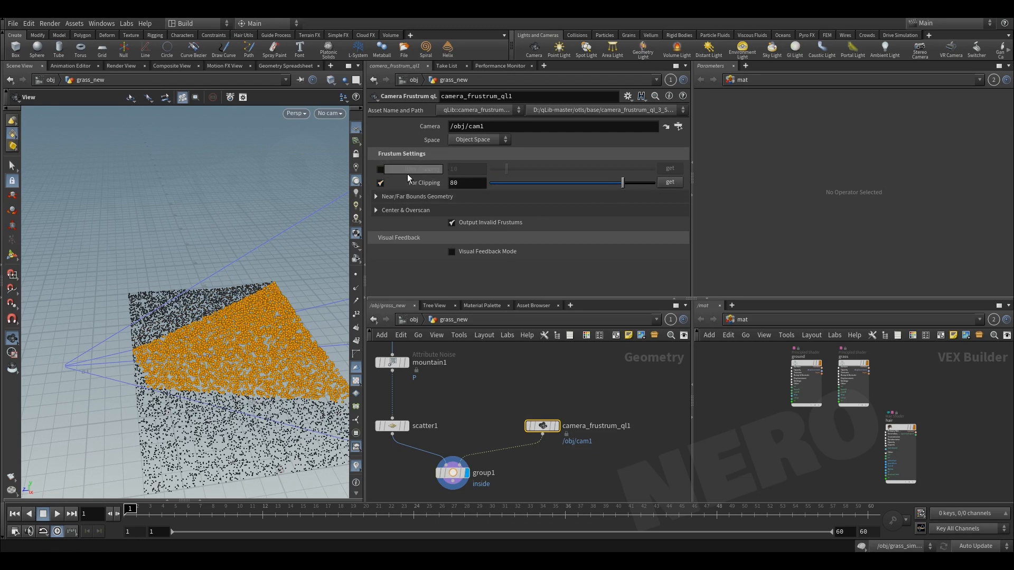
pyautogui.moveTo(619, 183); pyautogui.dragTo(526, 186)
pyautogui.moveTo(181, 314); pyautogui.dragTo(248, 346)
# Add a Blast node fed by the group node and display its result.
pyautogui.moveTo(492, 392); pyautogui.dragTo(535, 342, button='middle')
pyautogui.scroll(2, 490, 446)
pyautogui.scroll(-3, 506, 472)
pyautogui.hotkey('shift', 's')
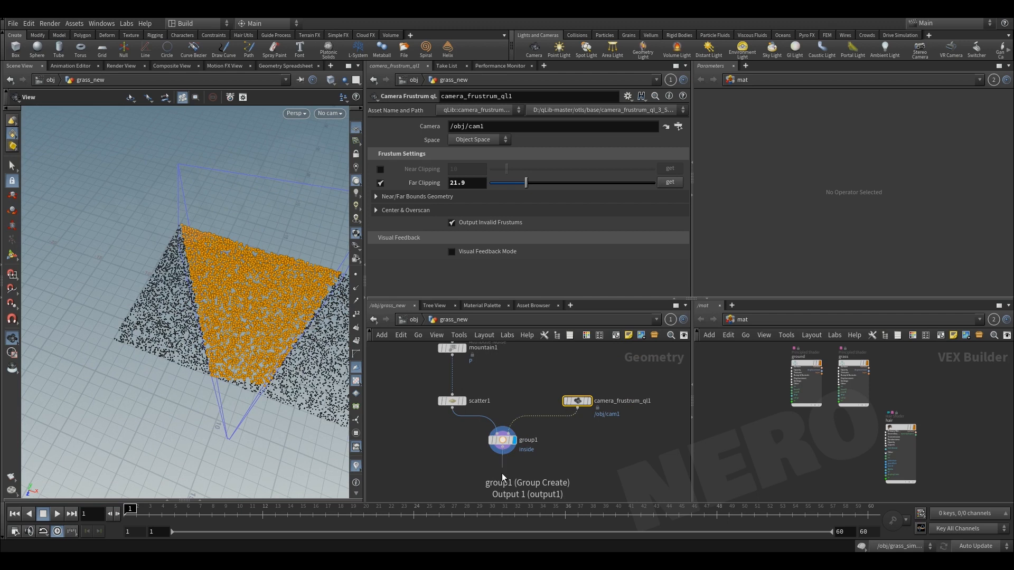
pyautogui.press('Tab')
pyautogui.write('blast')
pyautogui.press('Return')
pyautogui.click(499, 478)
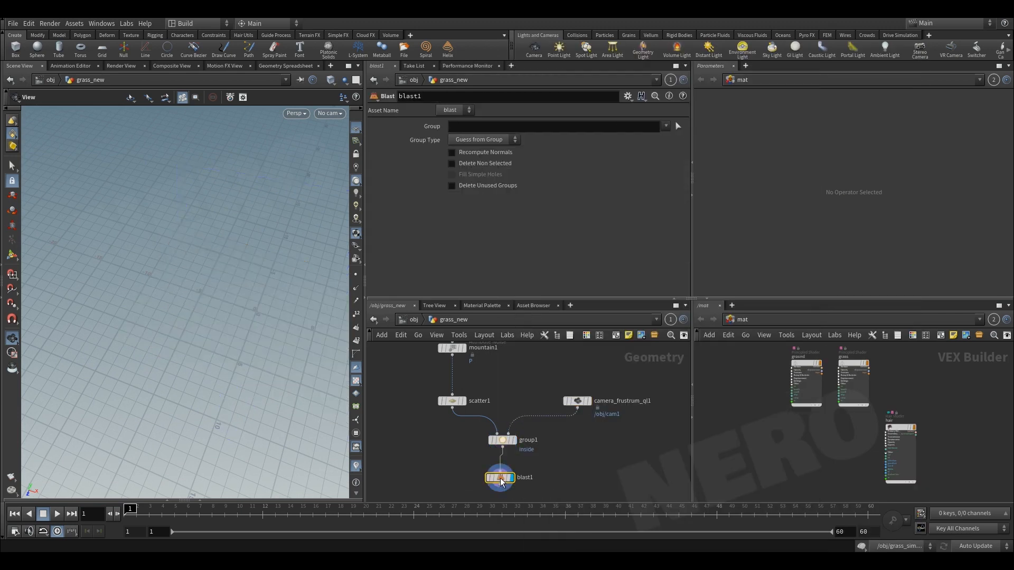
# Set the blast's group to inside and enable Delete Non Selected.
pyautogui.click(671, 138)
pyautogui.click(506, 165)
pyautogui.moveTo(238, 317); pyautogui.dragTo(206, 232)
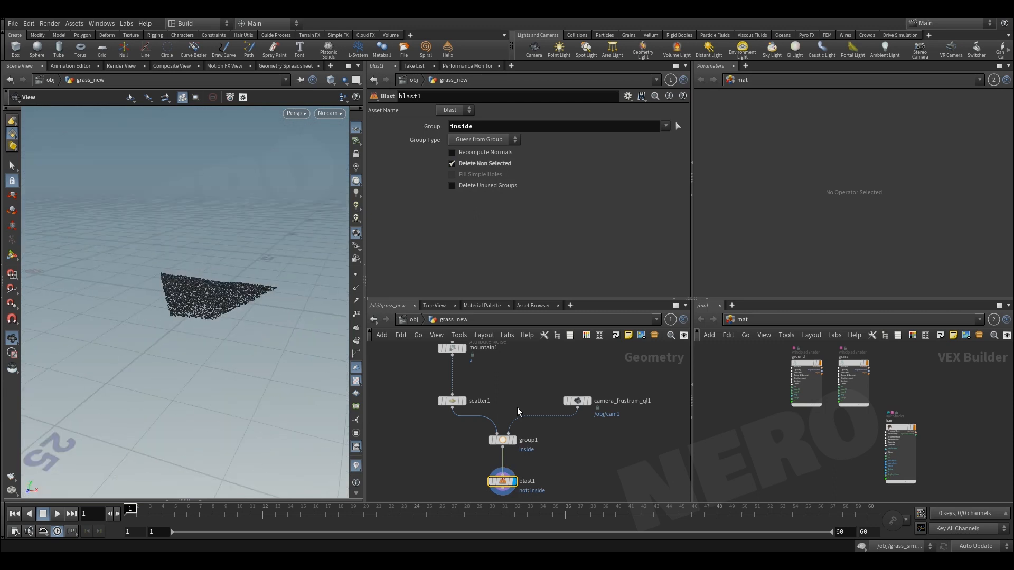
# Raise the scatter's force total count to 100000.
pyautogui.moveTo(503, 385); pyautogui.dragTo(513, 411, button='middle')
pyautogui.click(463, 427)
pyautogui.click(478, 179)
pyautogui.write('0')
pyautogui.press('Return')
pyautogui.moveTo(238, 254); pyautogui.dragTo(201, 317)
pyautogui.moveTo(202, 317); pyautogui.dragTo(283, 244, button='right')
pyautogui.moveTo(524, 379)
pyautogui.mouseDown(button='right')
pyautogui.moveTo(528, 404)
pyautogui.moveTo(525, 391)
pyautogui.mouseUp(button='right')
# Add a Line node next to the blast node.
pyautogui.moveTo(454, 470); pyautogui.dragTo(484, 416, button='middle')
pyautogui.press('Tab')
pyautogui.write('line')
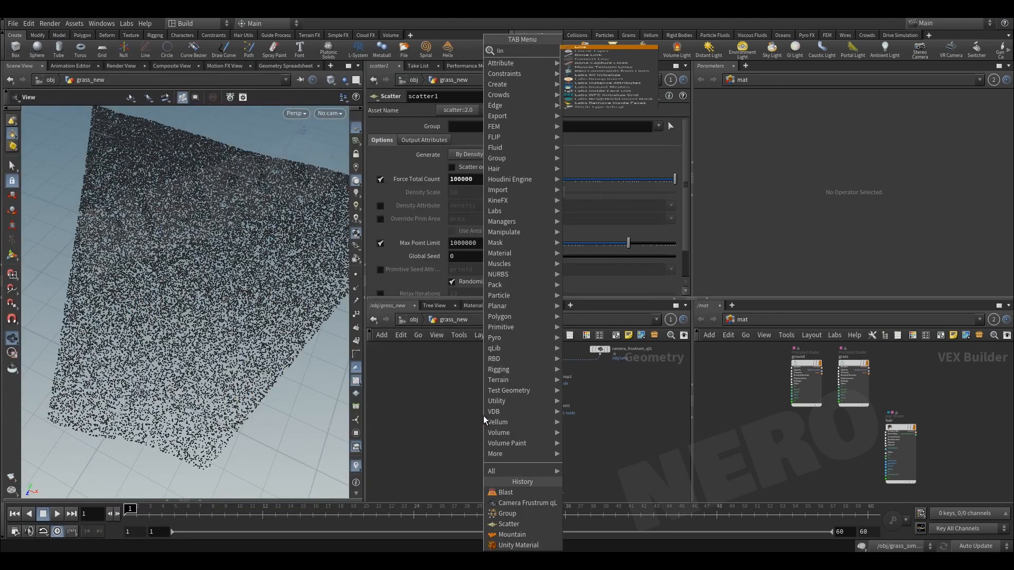
pyautogui.press('Return')
pyautogui.click(484, 416)
# Add a Copy to Points node below the line and blast nodes.
pyautogui.press('Tab')
pyautogui.write('co')
pyautogui.write('pyh')
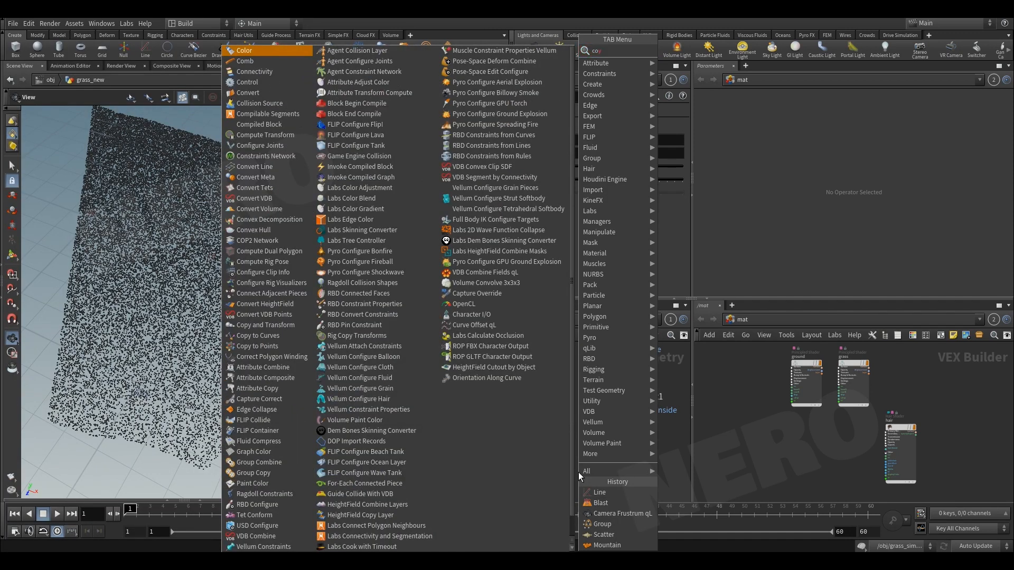
pyautogui.press('BackSpace')
pyautogui.write('to')
pyautogui.press('Down')
pyautogui.press('Return')
pyautogui.click(578, 472)
# Wire the line as the copied geometry and the blasted points as targets, and display the Copy to Points result.
pyautogui.moveTo(484, 425); pyautogui.dragTo(570, 462)
pyautogui.moveTo(615, 406); pyautogui.dragTo(587, 462)
pyautogui.click(595, 472)
pyautogui.moveTo(338, 376); pyautogui.dragTo(232, 267)
# Set the line's length to 0.3 and inspect the shortened grass blades.
pyautogui.moveTo(448, 423); pyautogui.dragTo(542, 368)
pyautogui.doubleClick(448, 167)
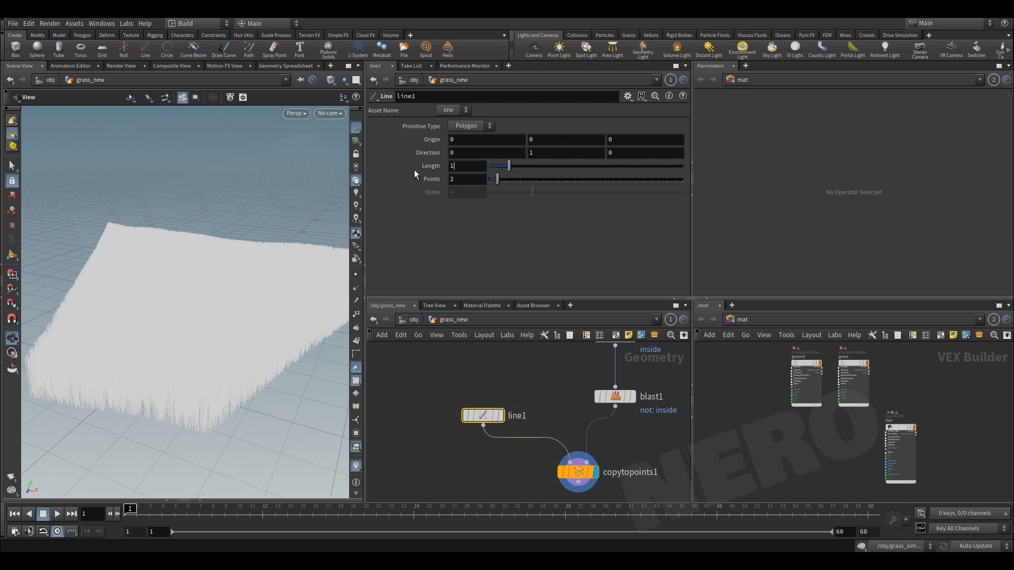
pyautogui.write('.3')
pyautogui.press('Return')
pyautogui.moveTo(233, 276); pyautogui.dragTo(197, 313, button='right')
pyautogui.moveTo(197, 312); pyautogui.dragTo(195, 336)
pyautogui.moveTo(208, 359); pyautogui.dragTo(238, 319, button='right')
pyautogui.moveTo(239, 319)
pyautogui.mouseDown()
pyautogui.moveTo(210, 284)
pyautogui.moveTo(228, 278)
pyautogui.moveTo(228, 301)
pyautogui.moveTo(252, 317)
pyautogui.mouseUp()
# Temporarily show the base grid as a template to view the grass blades against the ground.
pyautogui.scroll(-4, 530, 392)
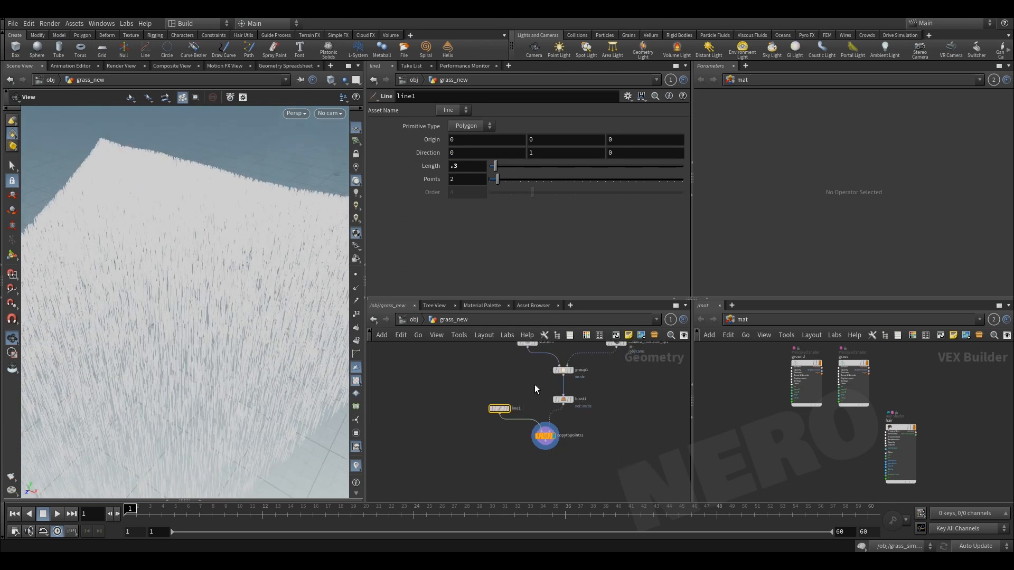
pyautogui.click(517, 358)
pyautogui.moveTo(211, 373); pyautogui.dragTo(261, 346)
pyautogui.scroll(-2, 448, 436)
pyautogui.scroll(1, 484, 369)
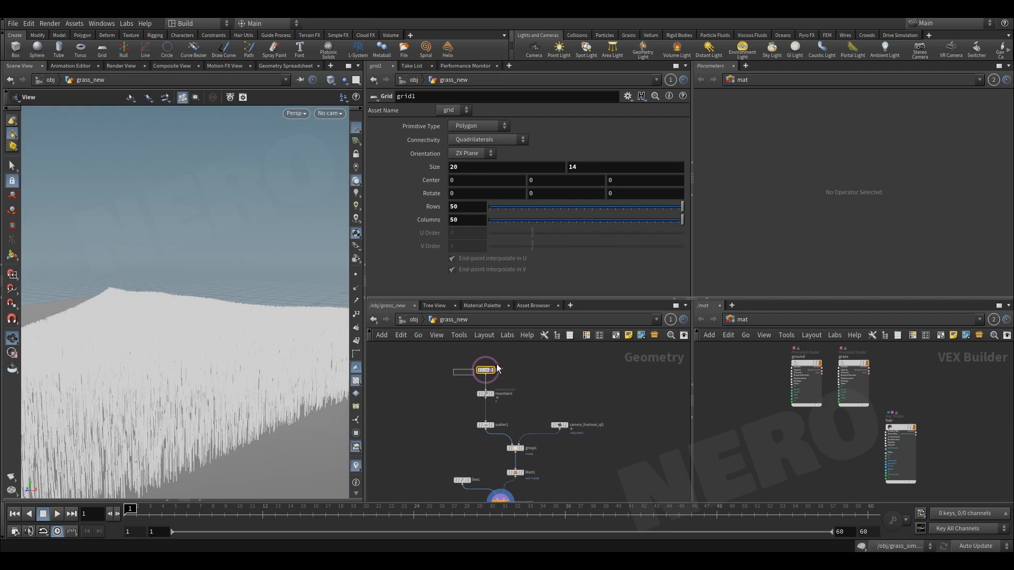
pyautogui.click(489, 369)
# Move the line and Copy to Points nodes together away from the blast node and select the Copy to Points node.
pyautogui.moveTo(477, 477); pyautogui.dragTo(448, 430, button='middle')
pyautogui.scroll(3, 449, 429)
pyautogui.moveTo(452, 479); pyautogui.dragTo(493, 426, button='middle')
pyautogui.moveTo(421, 449); pyautogui.dragTo(473, 446)
pyautogui.click(474, 447)
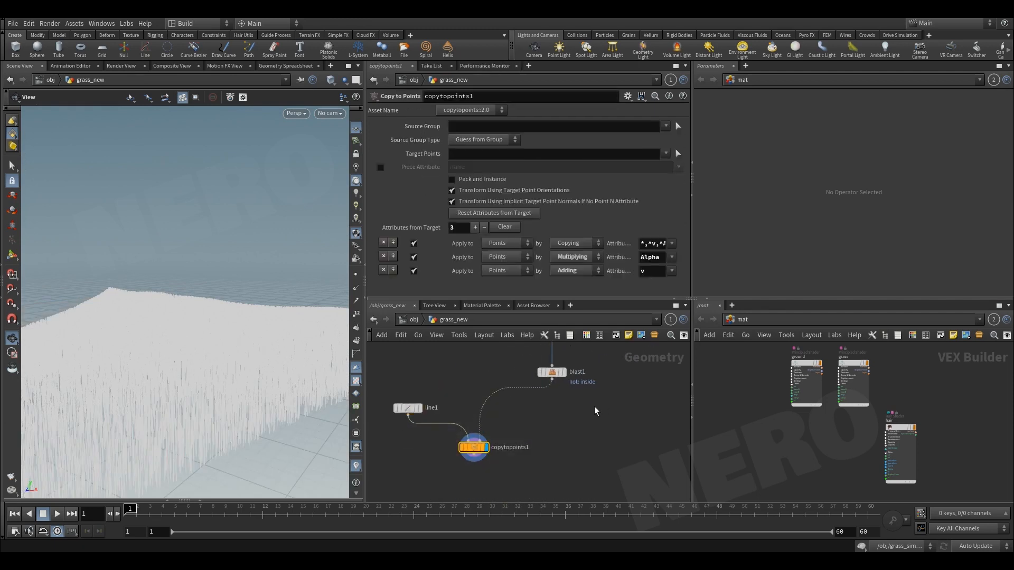
# Display the line node on its own and inspect the single blade against the ground grid.
pyautogui.moveTo(551, 420); pyautogui.dragTo(549, 428, button='middle')
pyautogui.moveTo(434, 375); pyautogui.dragTo(377, 452)
pyautogui.click(418, 415)
pyautogui.moveTo(198, 330); pyautogui.dragTo(202, 306)
pyautogui.scroll(-2, 464, 386)
pyautogui.scroll(2, 465, 385)
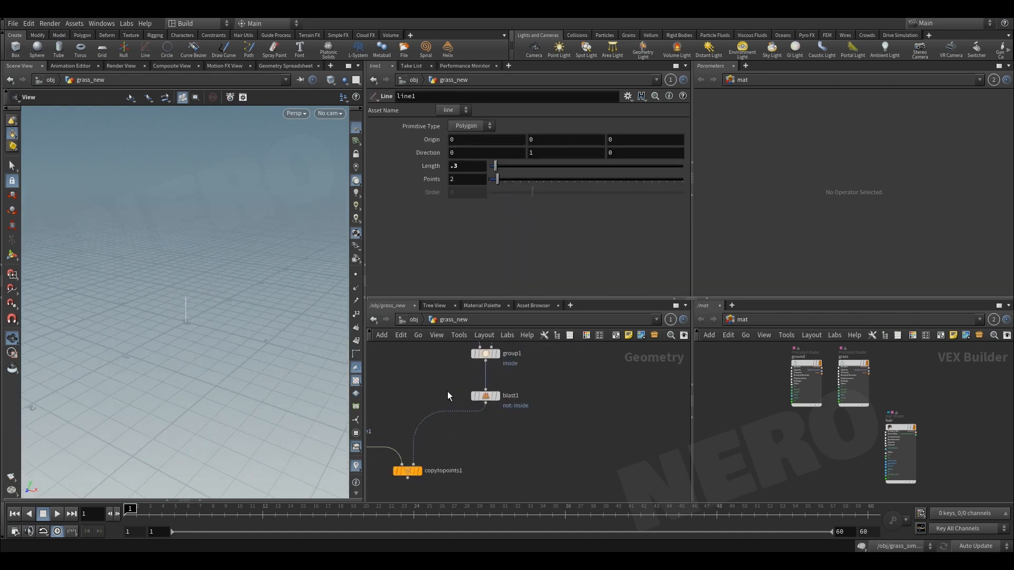
# Display the blast node's output and view the scattered points that receive the blades.
pyautogui.click(482, 396)
pyautogui.click(496, 396)
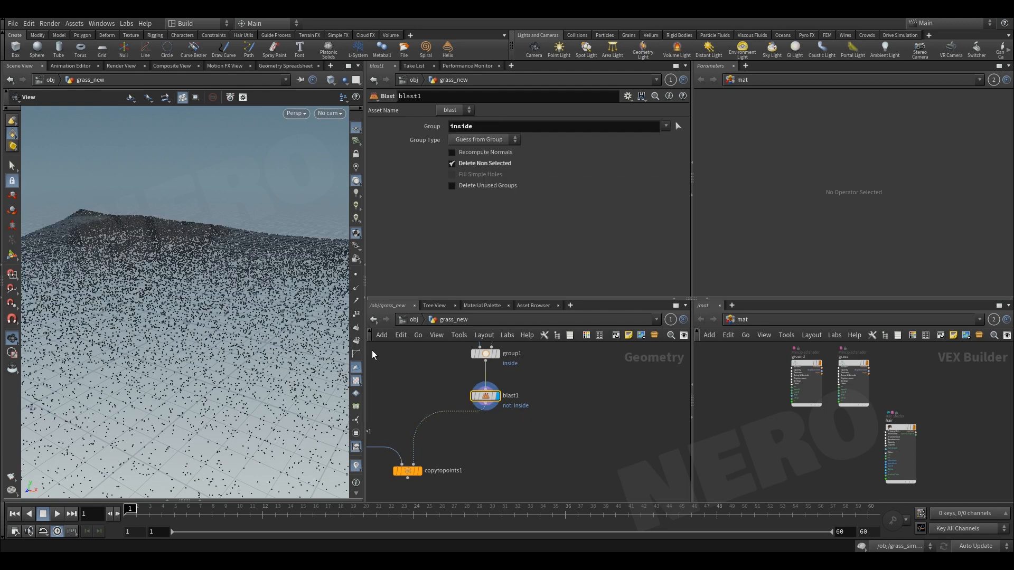
pyautogui.scroll(1, 461, 470)
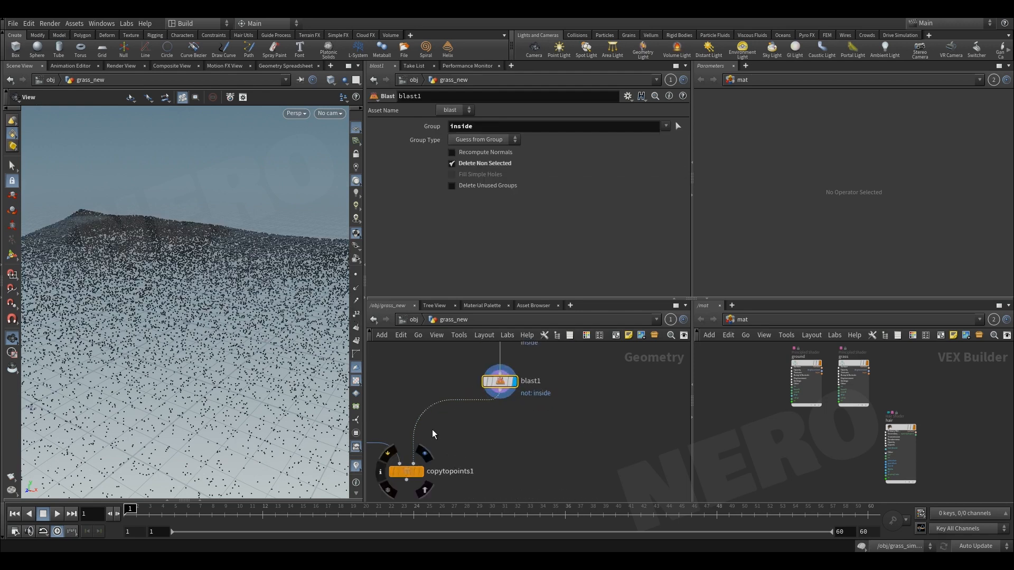
# Insert an Attribute Create node between the blast and Copy to Points nodes and rename it set_N.
pyautogui.press('Tab')
pyautogui.click(618, 45)
pyautogui.click(500, 434)
pyautogui.doubleClick(549, 434)
pyautogui.write('set_N')
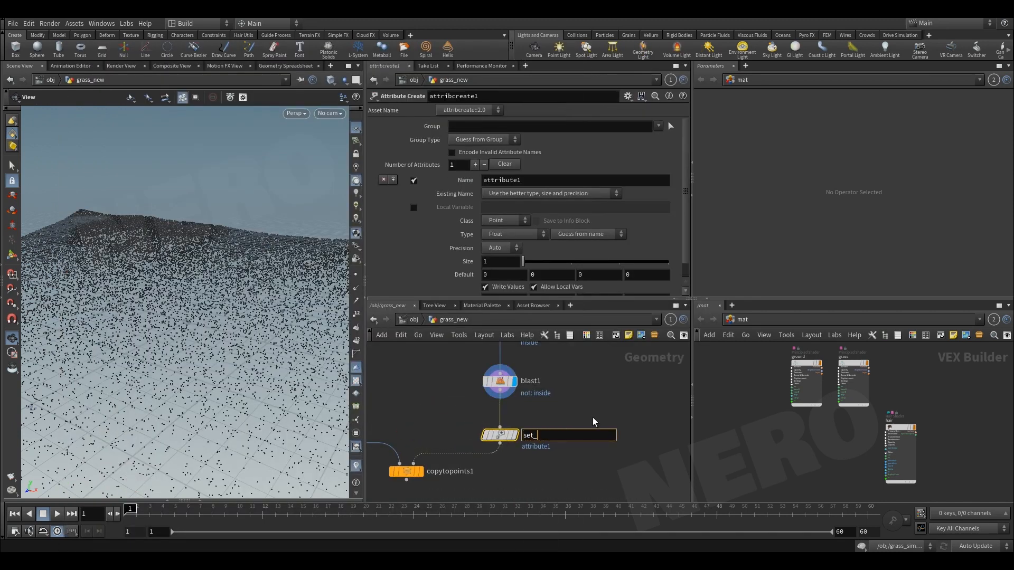
pyautogui.press('Return')
# Display the Copy to Points result and define the set_N attribute with name N and type Vector.
pyautogui.click(515, 434)
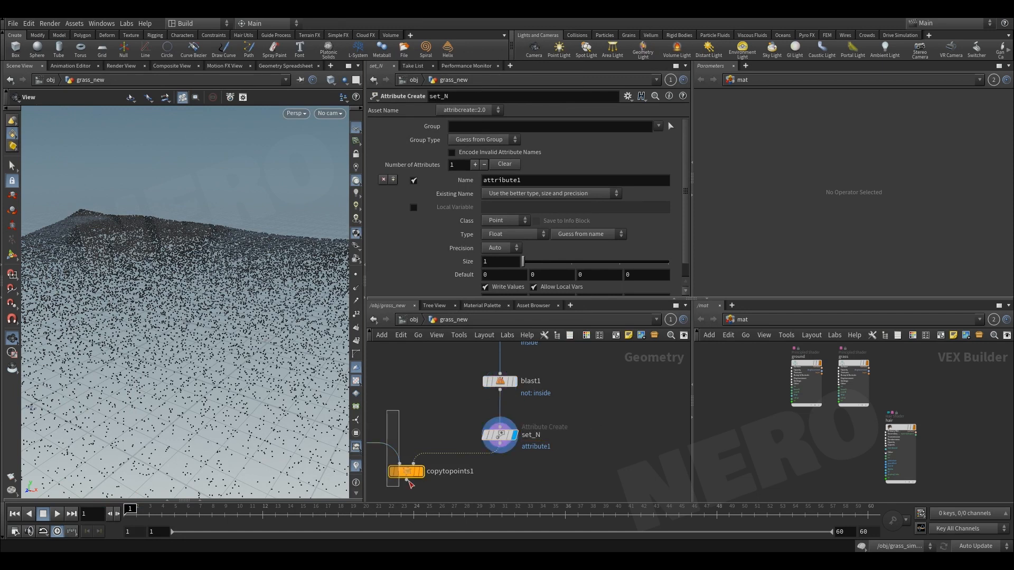
pyautogui.click(419, 472)
pyautogui.write('n')
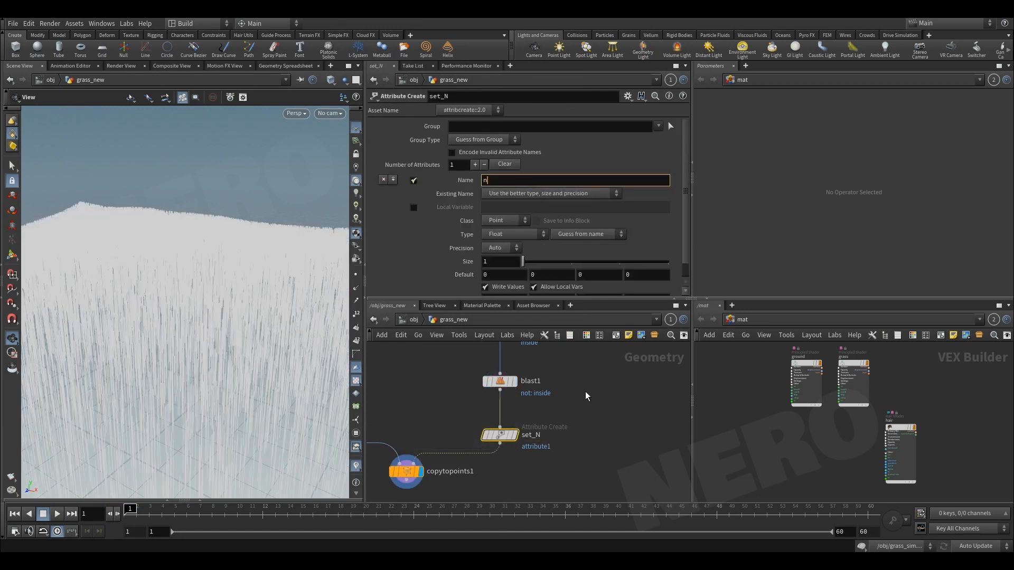
pyautogui.click(499, 234)
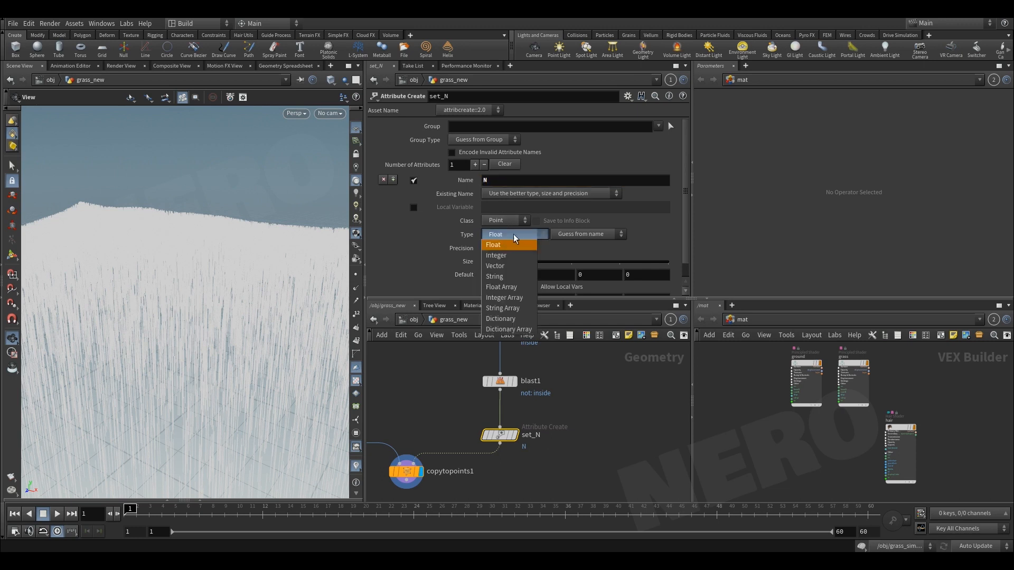
pyautogui.click(499, 260)
# Set the second component of the N attribute's value to 1 and inspect the blades' orientation.
pyautogui.scroll(-1, 551, 282)
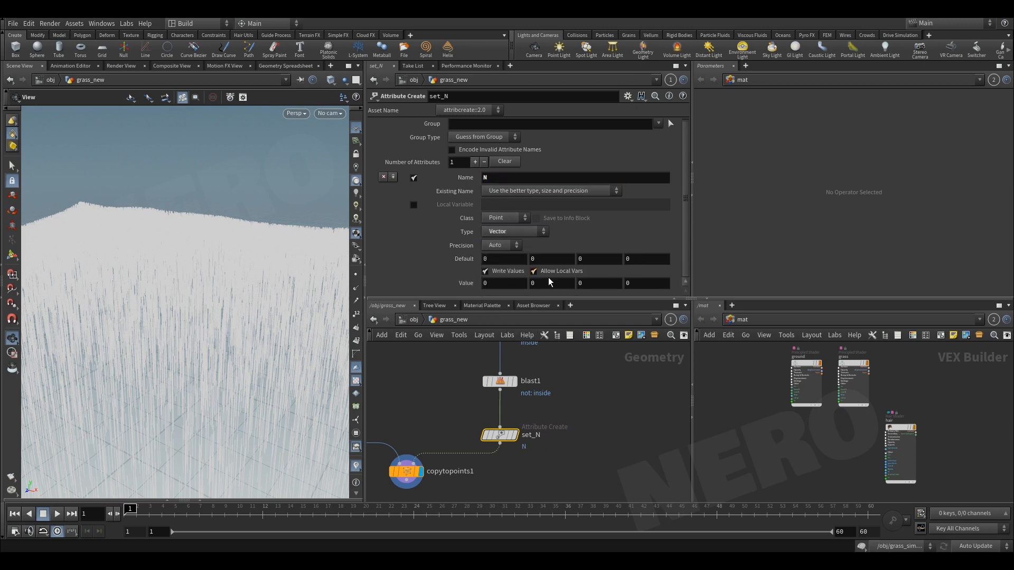
pyautogui.click(548, 284)
pyautogui.write('1')
pyautogui.press('Return')
pyautogui.moveTo(230, 323)
pyautogui.mouseDown()
pyautogui.moveTo(236, 290)
pyautogui.moveTo(230, 337)
pyautogui.moveTo(199, 373)
pyautogui.moveTo(294, 391)
pyautogui.mouseUp()
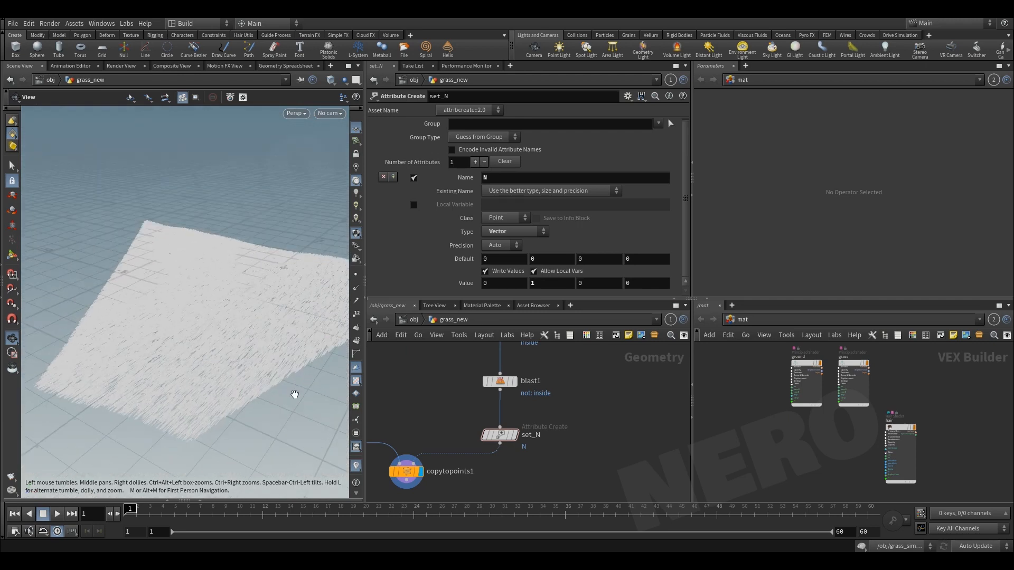
# Set the line's direction to 0, 0, 1 and inspect the grass blades up close.
pyautogui.moveTo(431, 437); pyautogui.dragTo(503, 386, button='middle')
pyautogui.moveTo(391, 436); pyautogui.dragTo(457, 359)
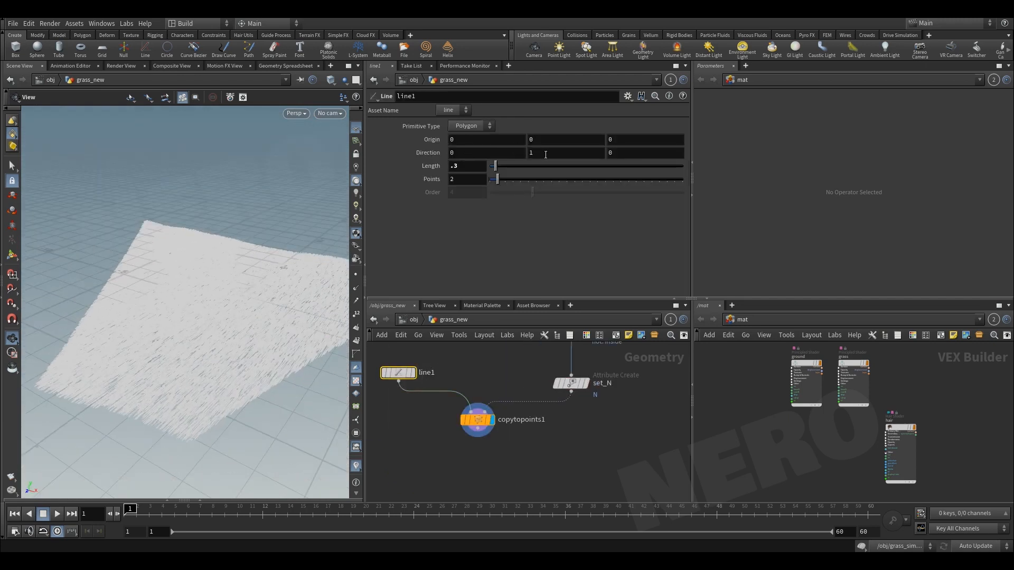
pyautogui.write('0')
pyautogui.press('Tab')
pyautogui.write('1')
pyautogui.press('Return')
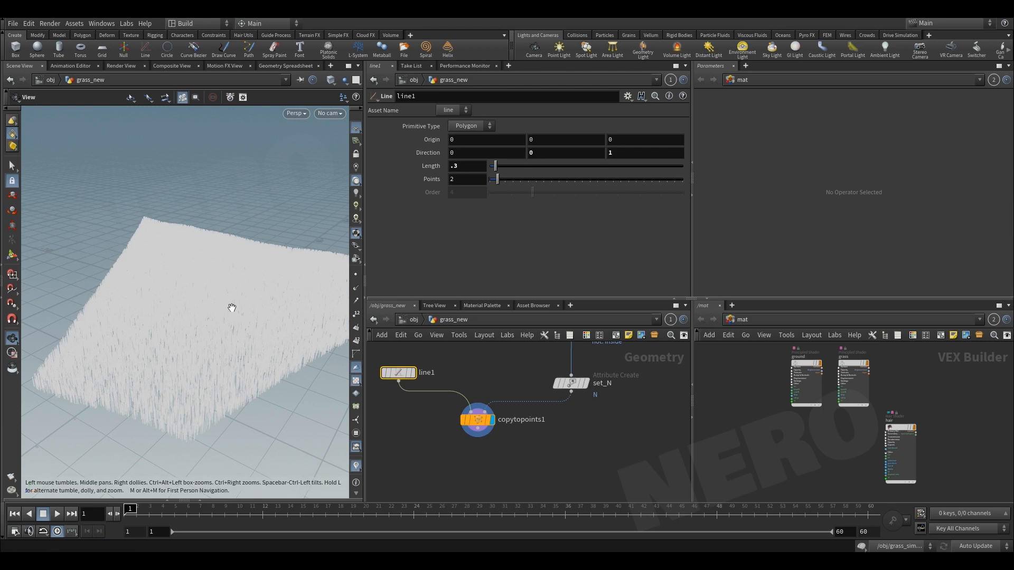
pyautogui.moveTo(231, 306); pyautogui.dragTo(243, 294)
pyautogui.moveTo(242, 293); pyautogui.dragTo(296, 258, button='right')
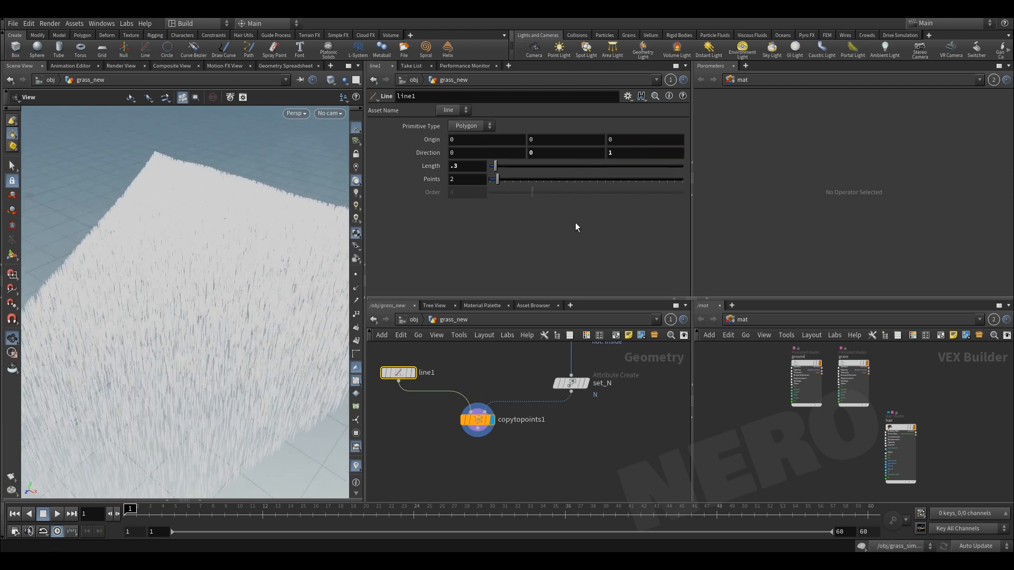
# Display and frame the line on its own to check its direction along the Z axis.
pyautogui.click(412, 373)
pyautogui.press('g')
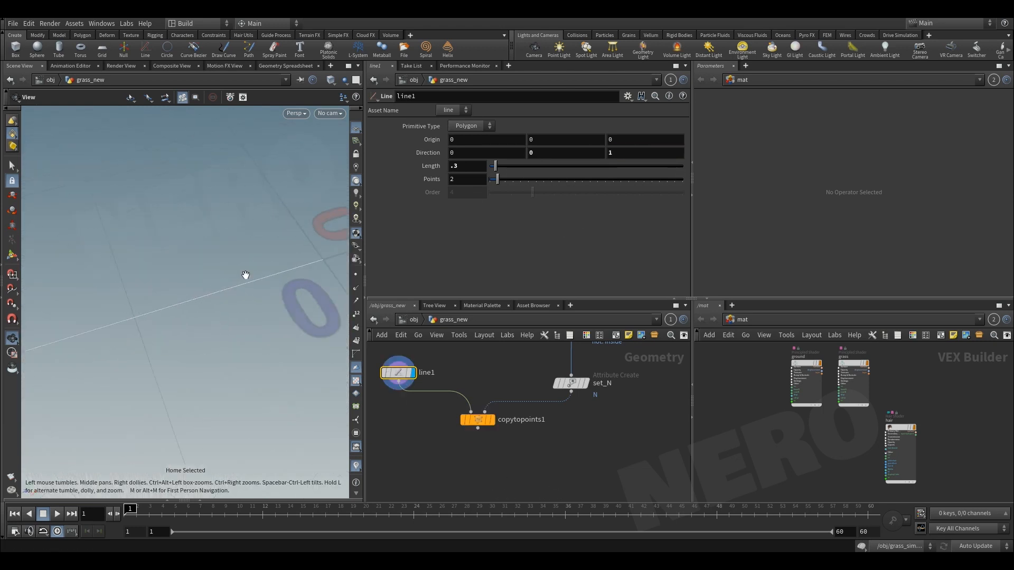
pyautogui.moveTo(219, 309); pyautogui.dragTo(195, 317)
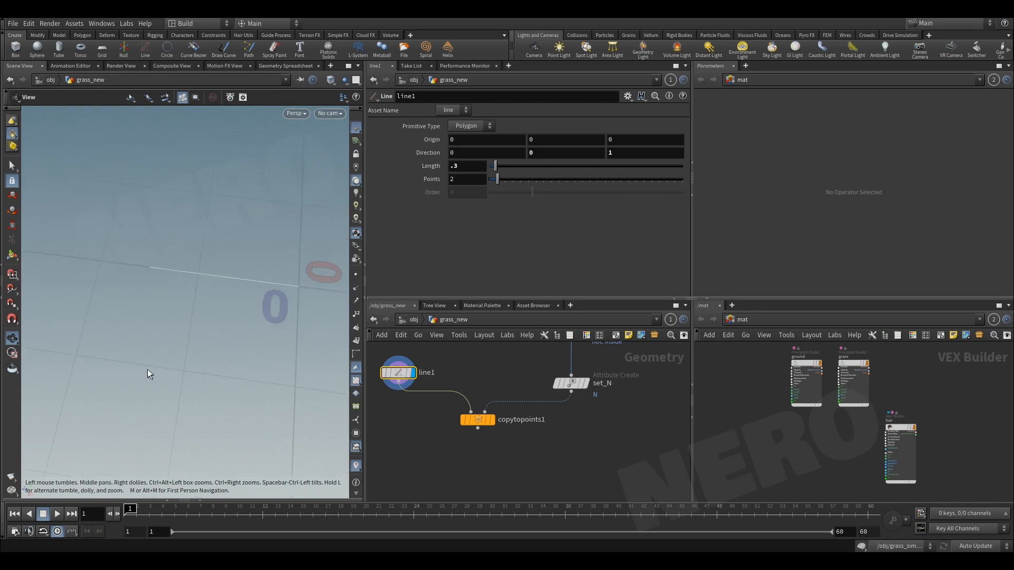
pyautogui.press('Return')
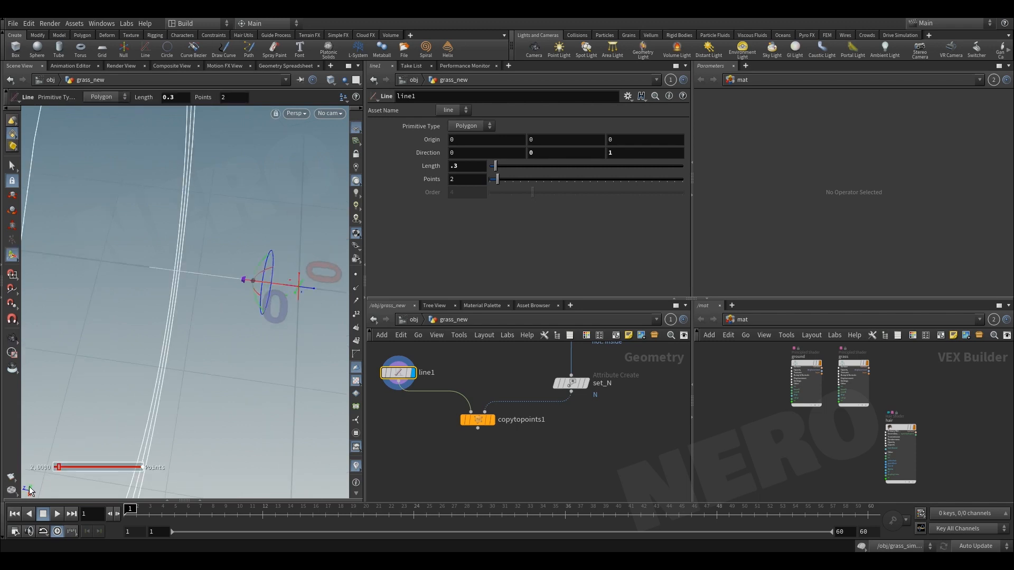
pyautogui.press('Escape')
# Display the Copy to Points result again and frame the whole grass field.
pyautogui.click(478, 420)
pyautogui.click(491, 420)
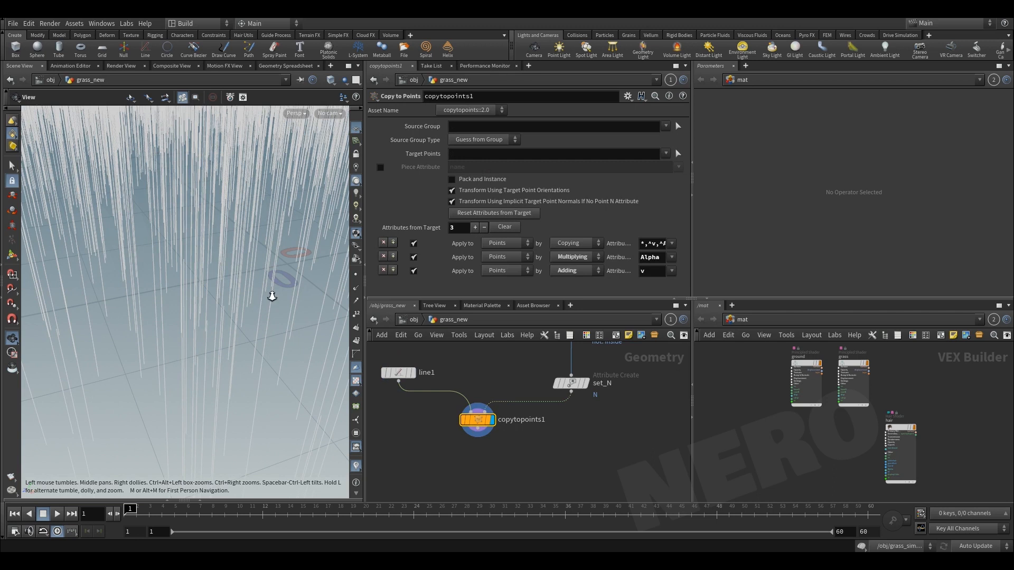
pyautogui.press('h')
pyautogui.moveTo(225, 335); pyautogui.dragTo(248, 332)
pyautogui.scroll(1, 552, 379)
# Color the set_N node red in the network.
pyautogui.moveTo(502, 369); pyautogui.dragTo(473, 378, button='middle')
pyautogui.moveTo(486, 375); pyautogui.dragTo(592, 407)
pyautogui.press('c')
pyautogui.click(644, 433)
pyautogui.press('c')
pyautogui.scroll(-3, 561, 443)
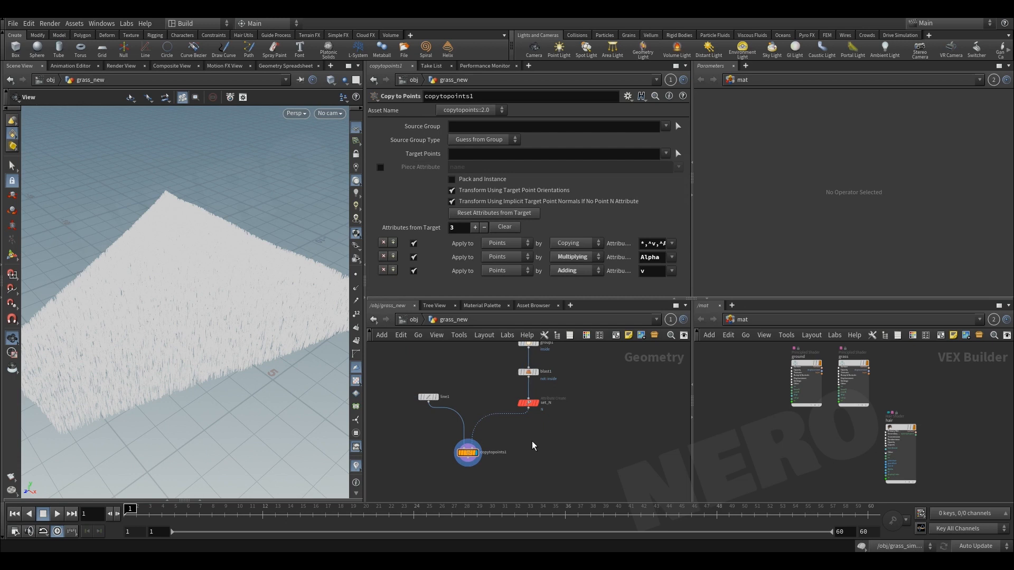
# Insert a Point VOP node between set_N and the target input of Copy to Points.
pyautogui.press('Tab')
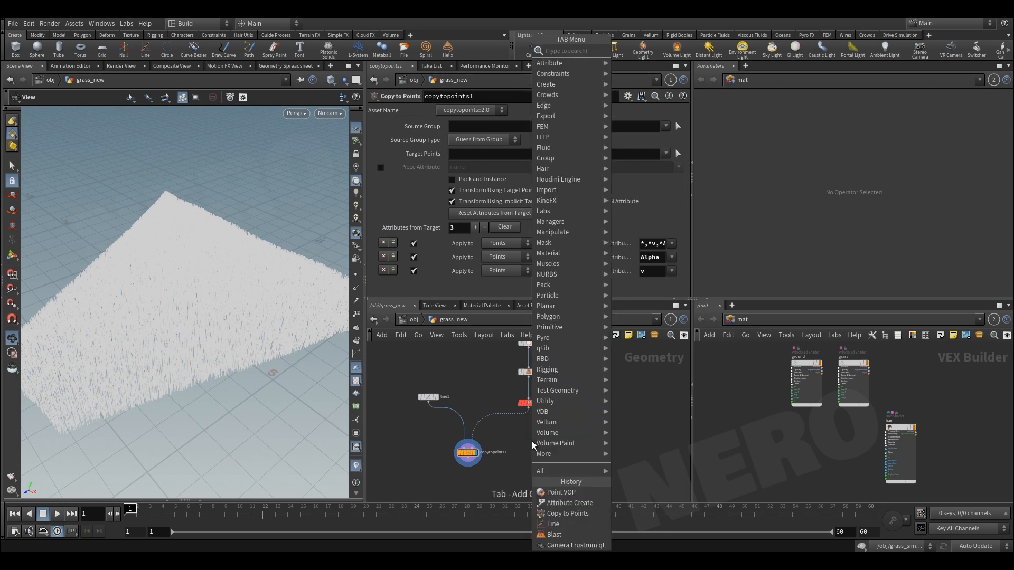
pyautogui.write('pv')
pyautogui.press('Down')
pyautogui.press('Return')
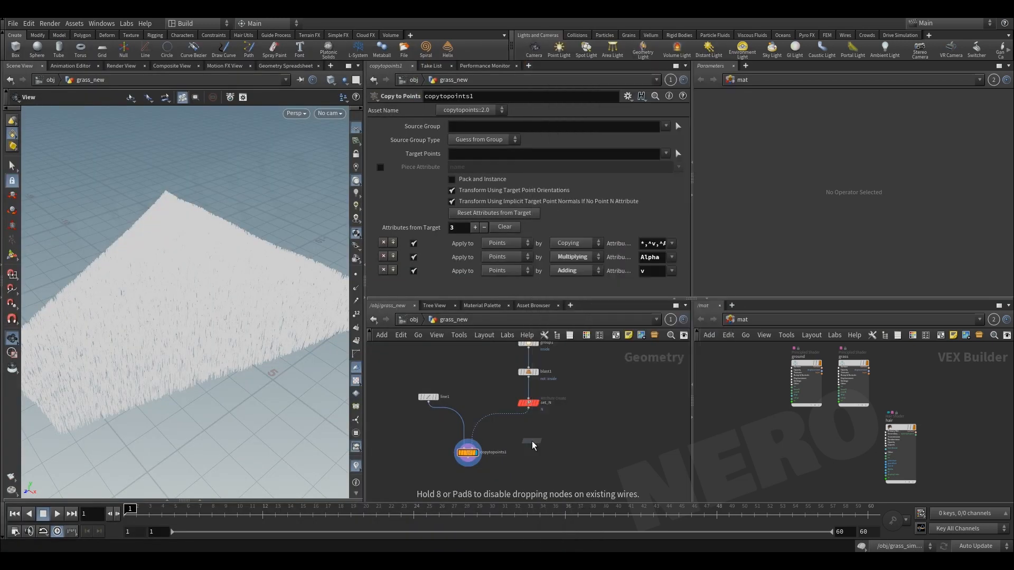
pyautogui.click(531, 441)
pyautogui.scroll(3, 531, 445)
pyautogui.moveTo(515, 443)
pyautogui.mouseDown()
pyautogui.moveTo(478, 411)
pyautogui.moveTo(455, 411)
pyautogui.moveTo(526, 439)
pyautogui.mouseUp()
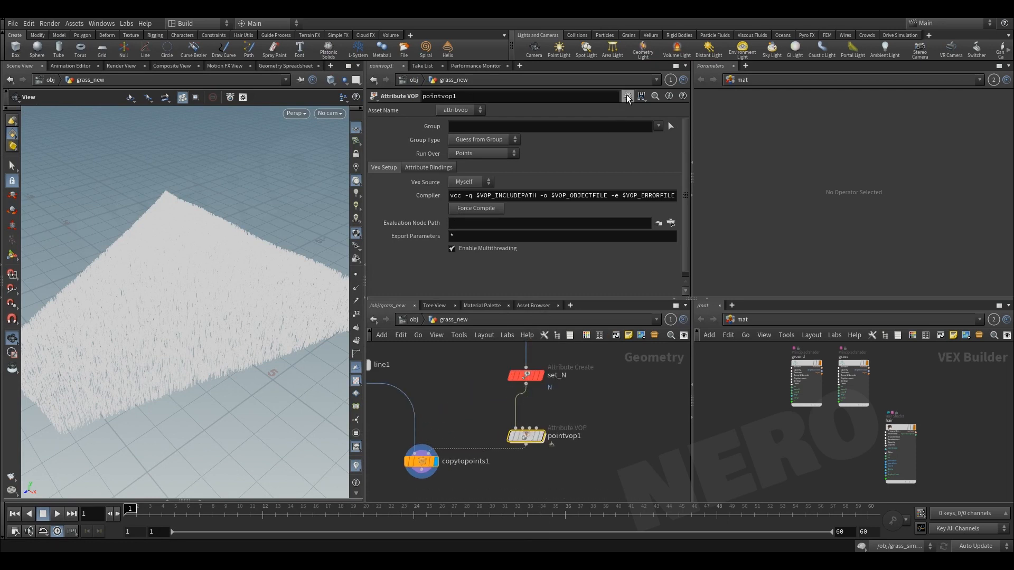
# Make all existing parameters of the Point VOP invisible in its parameter interface and accept the change.
pyautogui.click(628, 97)
pyautogui.click(607, 34)
pyautogui.click(431, 133)
pyautogui.click(430, 142)
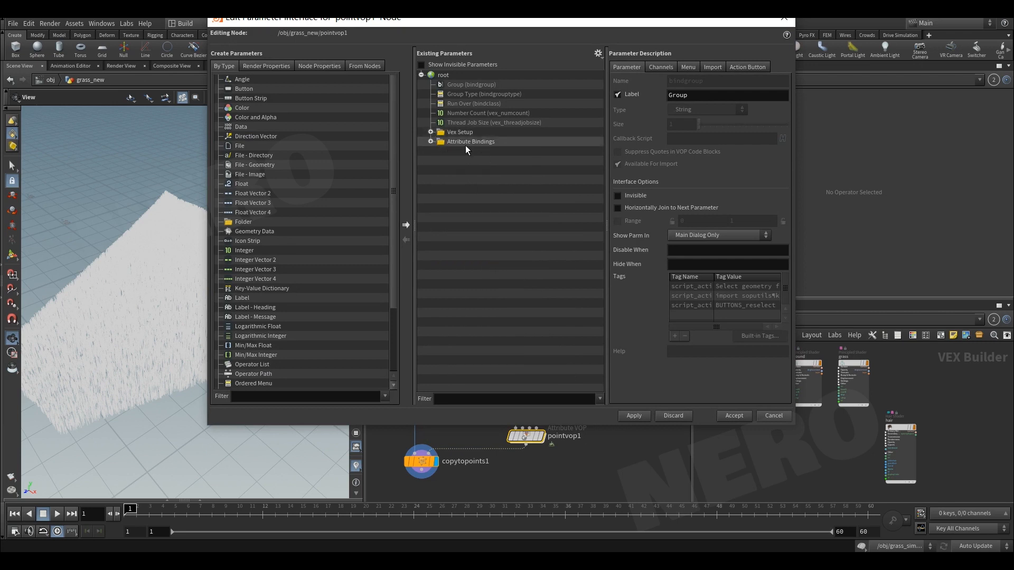
pyautogui.moveTo(465, 145); pyautogui.dragTo(470, 85)
pyautogui.click(618, 196)
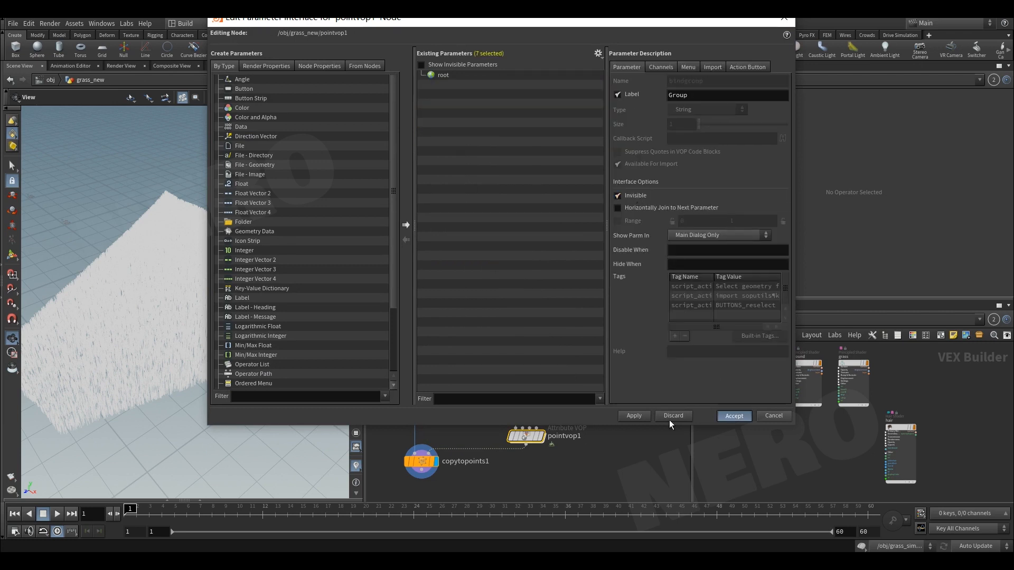
pyautogui.press('Return')
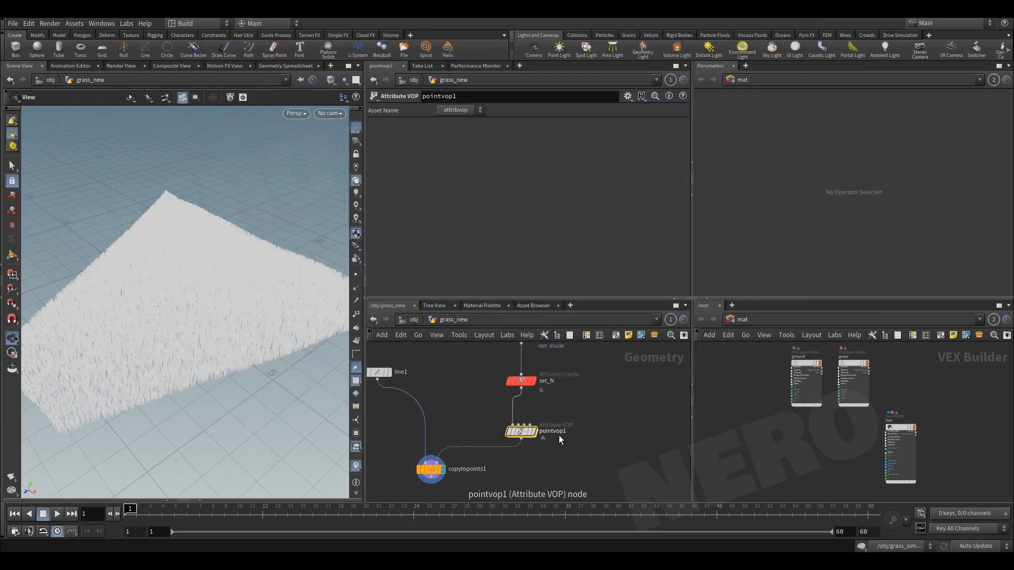
# Rename the Point VOP as modify_N and color it red.
pyautogui.doubleClick(560, 436)
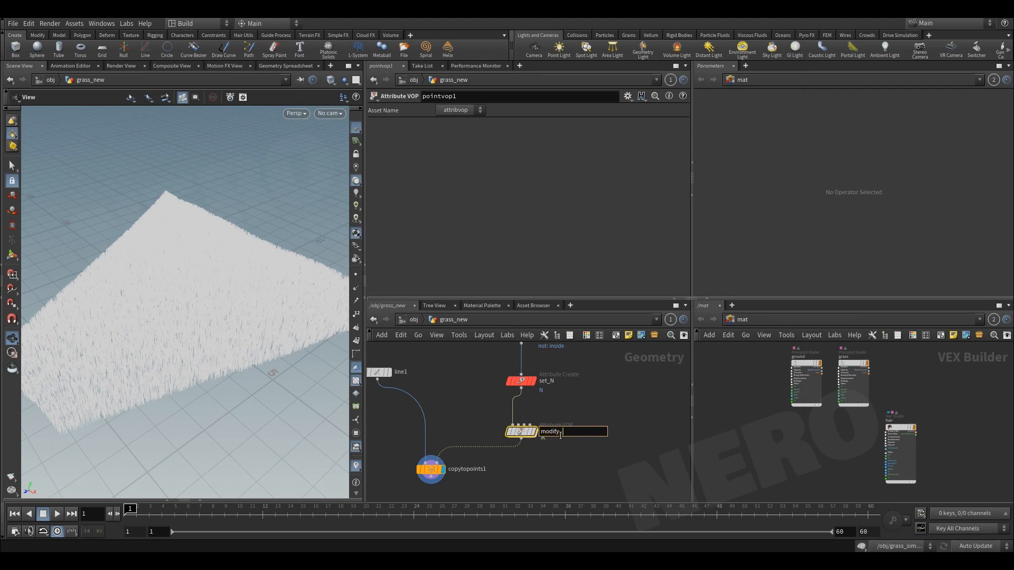
pyautogui.press('Return')
pyautogui.press('c')
pyautogui.click(639, 431)
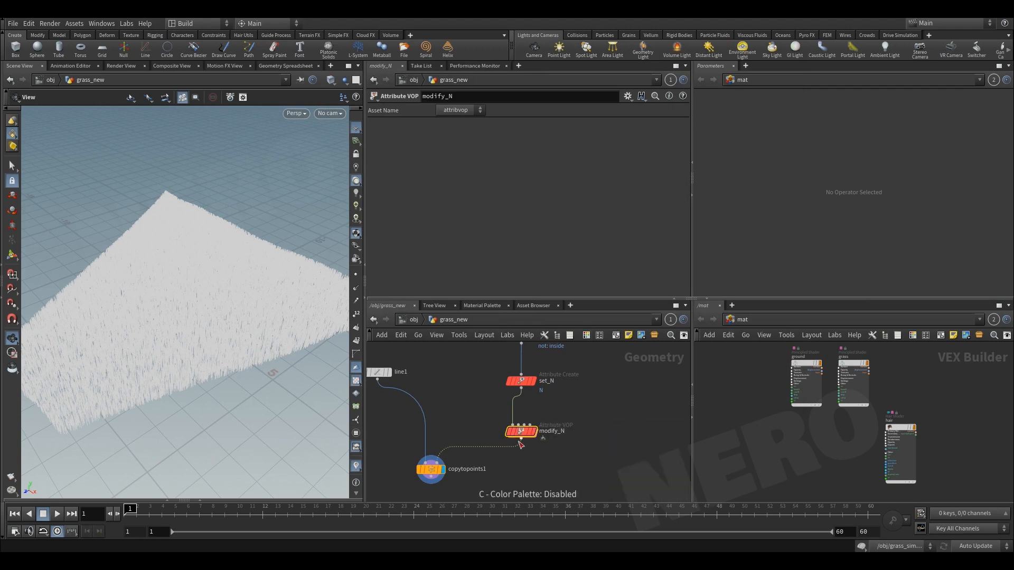
# Enter the modify_N network and add a Rotate by Quaternion node between the global parameters and the output.
pyautogui.doubleClick(519, 432)
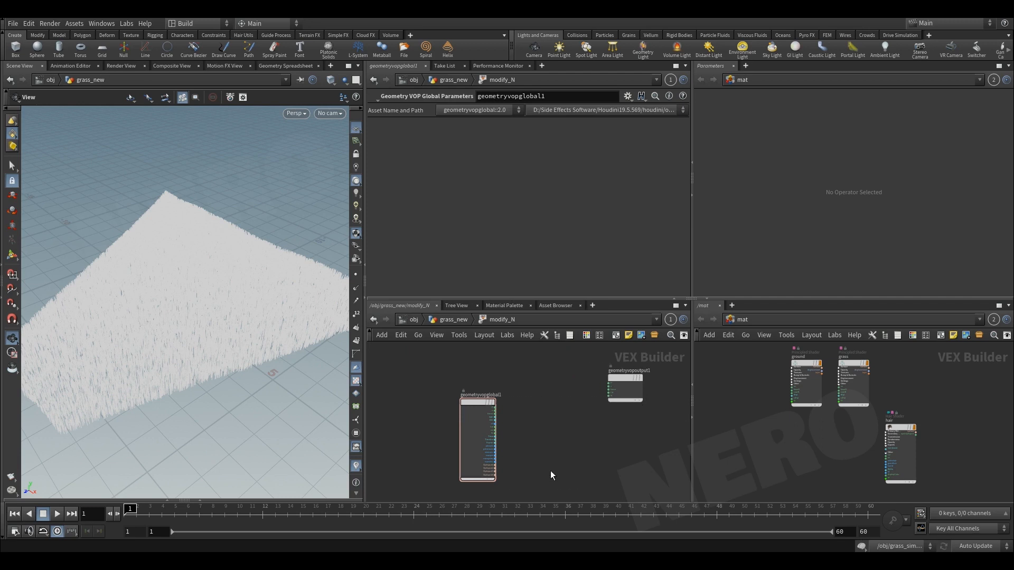
pyautogui.press('Tab')
pyautogui.write('rot')
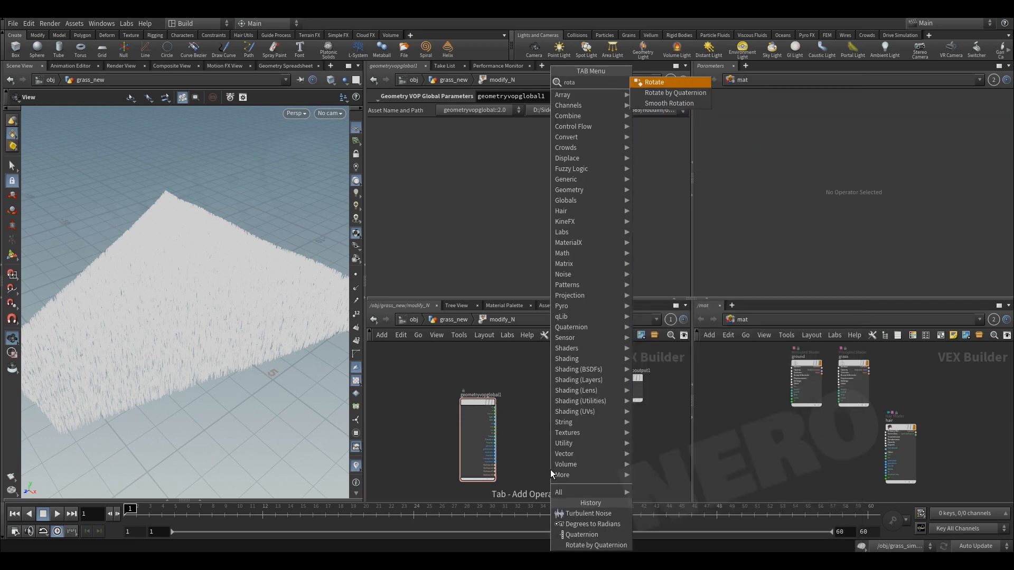
pyautogui.press('Down')
pyautogui.press('Return')
pyautogui.click(567, 448)
pyautogui.scroll(2, 531, 447)
# Wire the global N into the Rotate by Quaternion vector input and its result into the output's N, and inspect the blades.
pyautogui.click(570, 452)
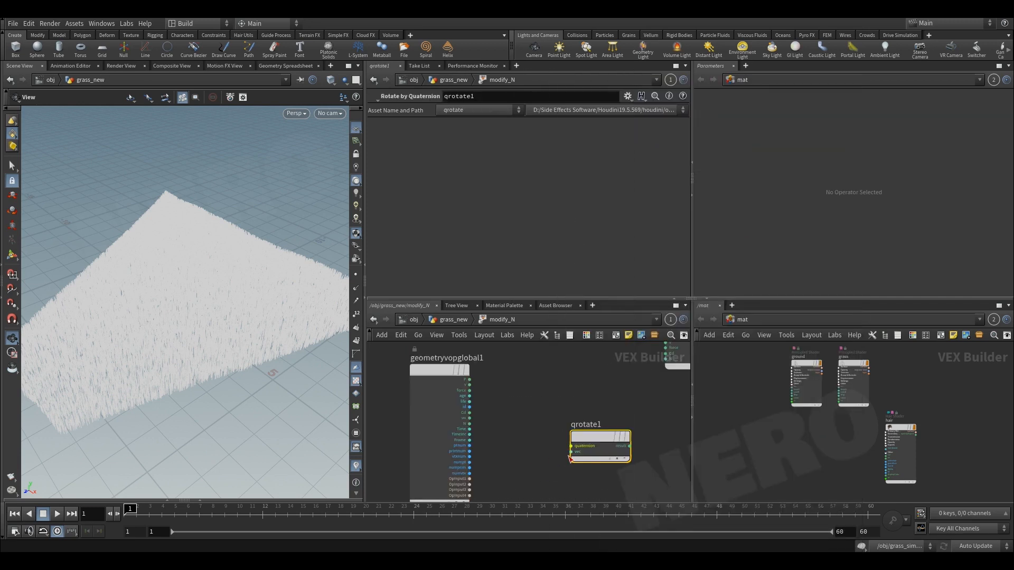
pyautogui.scroll(2, 552, 452)
pyautogui.click(409, 402)
pyautogui.scroll(-2, 410, 403)
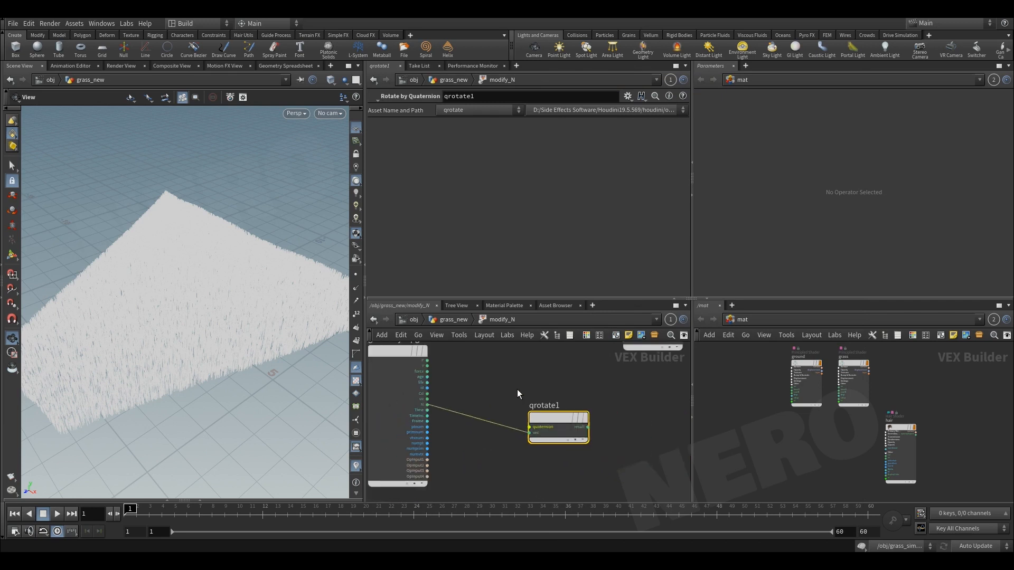
pyautogui.moveTo(628, 365); pyautogui.dragTo(538, 393, button='middle')
pyautogui.click(603, 438)
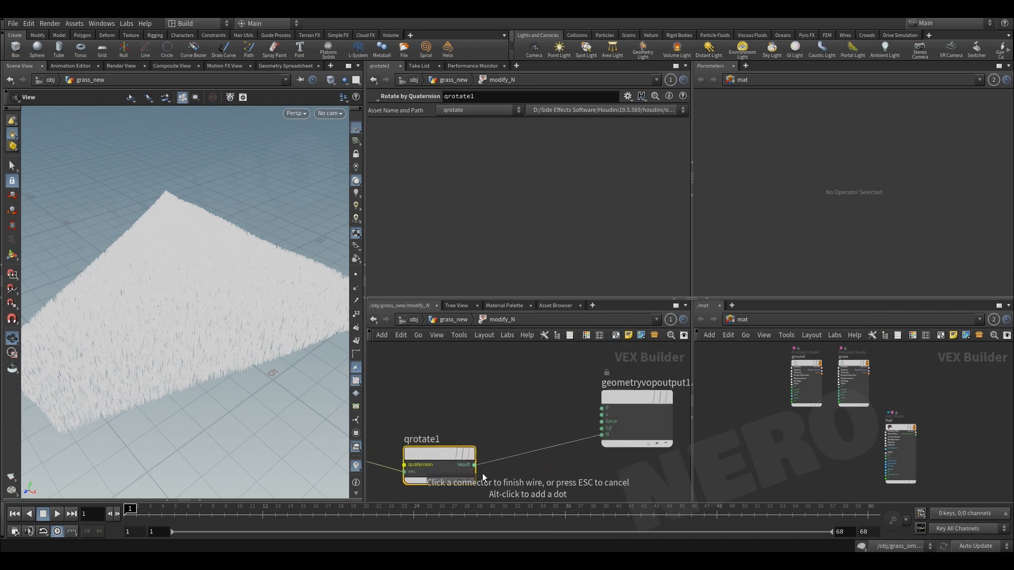
pyautogui.click(474, 464)
pyautogui.scroll(-2, 459, 448)
pyautogui.scroll(2, 511, 397)
pyautogui.moveTo(114, 349); pyautogui.dragTo(185, 367)
pyautogui.scroll(3, 125, 389)
pyautogui.moveTo(124, 389); pyautogui.dragTo(121, 370)
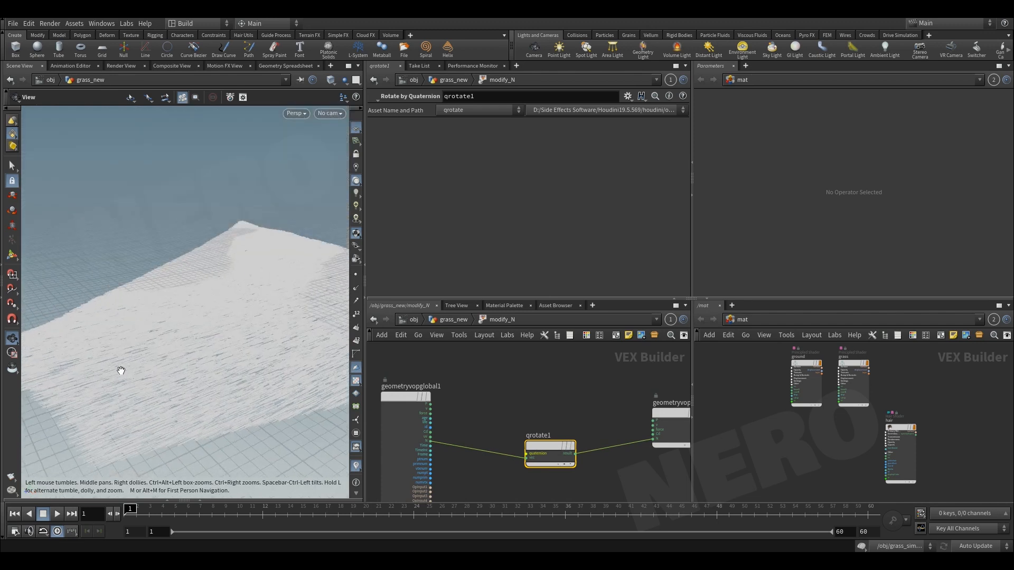
# Add a Quaternion node and wire it into the quaternion input of the Rotate by Quaternion node.
pyautogui.press('Tab')
pyautogui.write('quat')
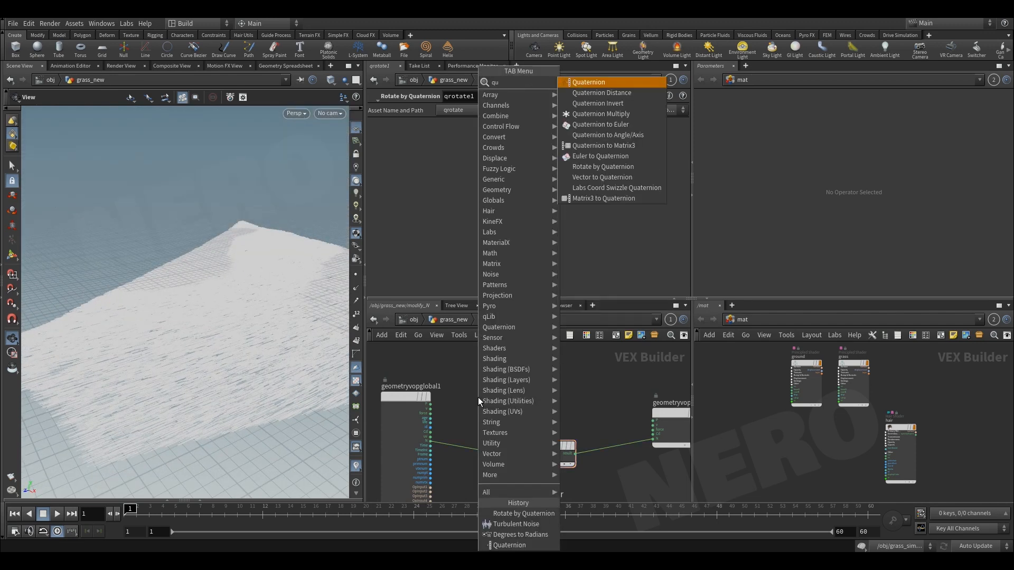
pyautogui.press('Return')
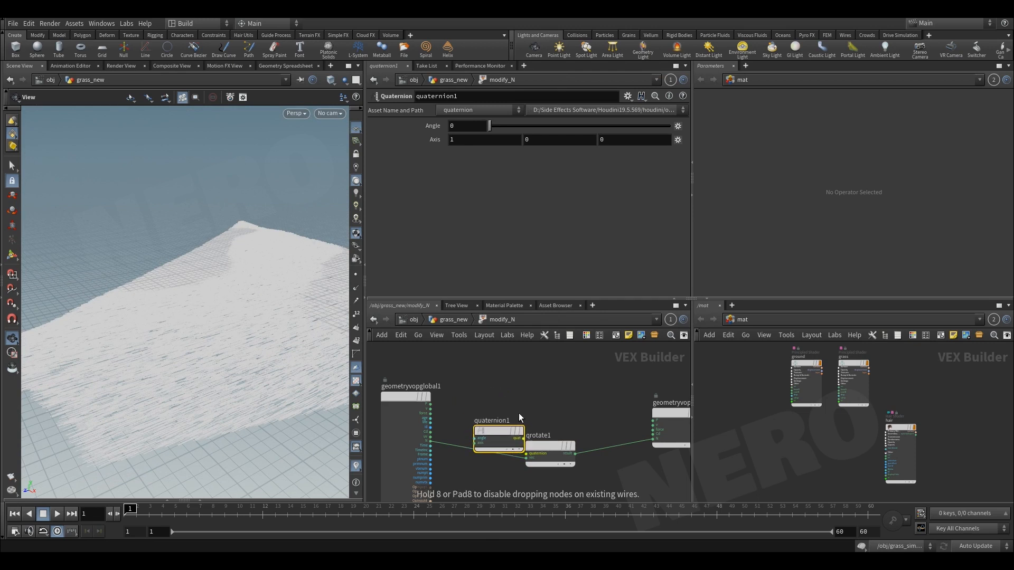
pyautogui.click(490, 385)
pyautogui.moveTo(512, 388); pyautogui.dragTo(527, 453)
pyautogui.scroll(-3, 534, 453)
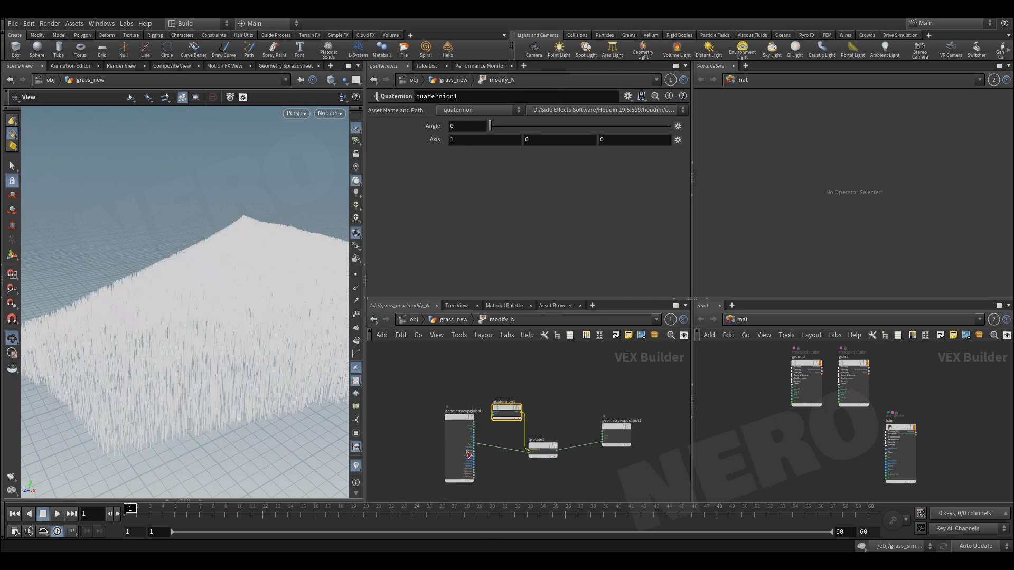
# Try a larger angle on the Quaternion node to see the blades rotate, and undo the change.
pyautogui.moveTo(492, 126); pyautogui.dragTo(661, 133)
pyautogui.hotkey('ctrl', 'z')
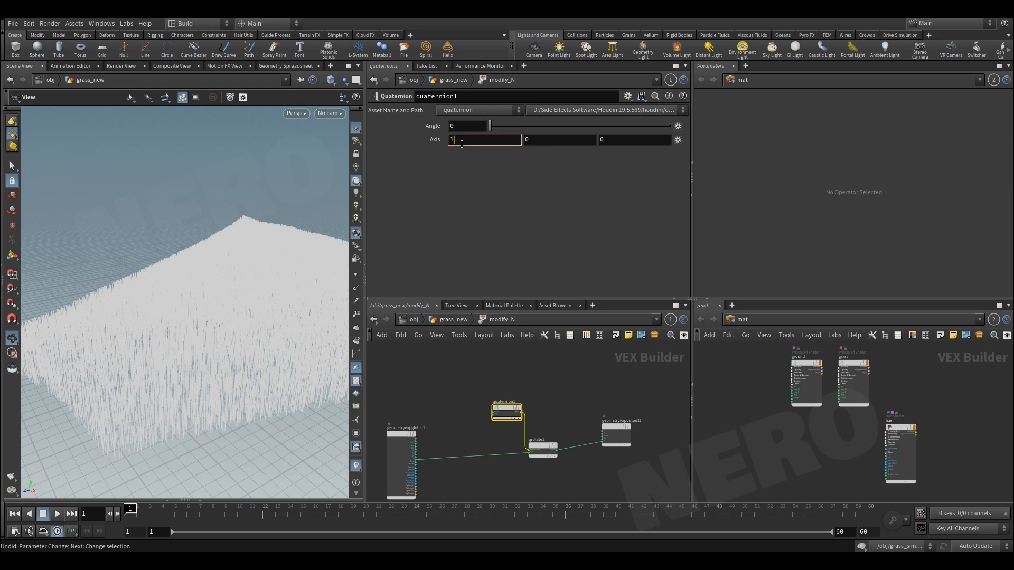
# Add a Degrees to Radians node and wire its output into the Quaternion node's angle input.
pyautogui.scroll(5, 486, 414)
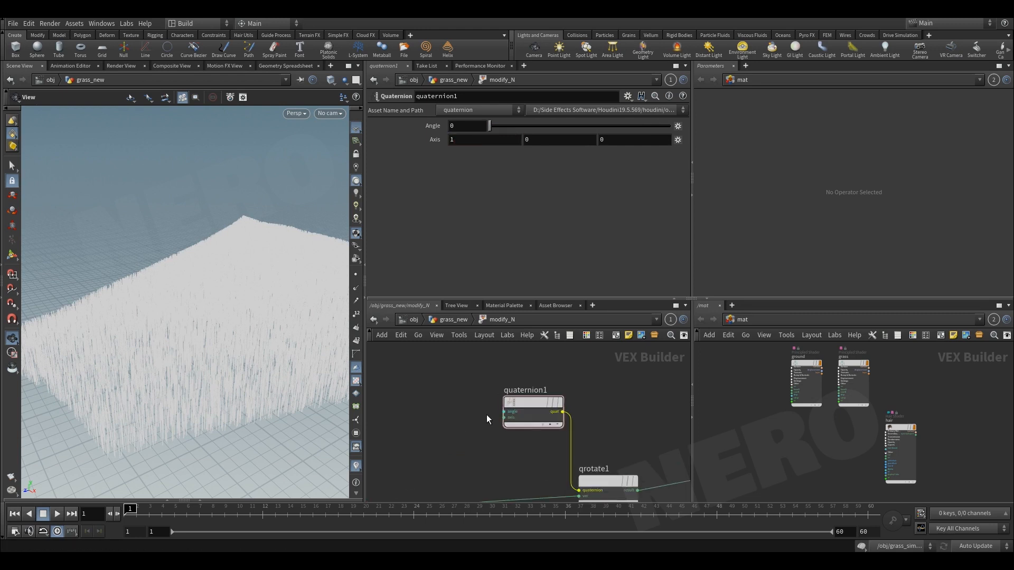
pyautogui.rightClick(517, 409)
pyautogui.click(501, 411)
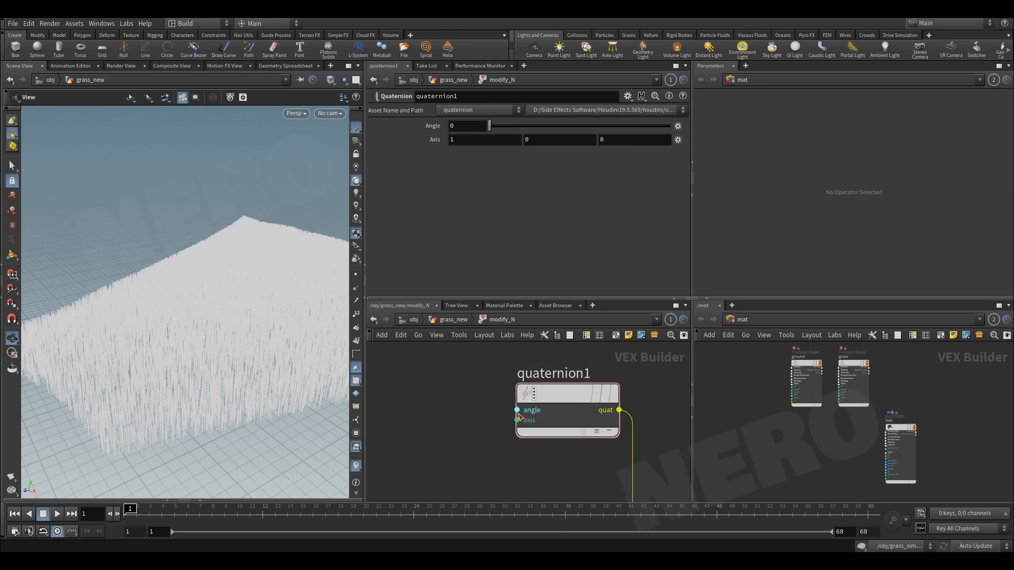
pyautogui.moveTo(442, 371); pyautogui.dragTo(634, 460)
pyautogui.scroll(-3, 444, 404)
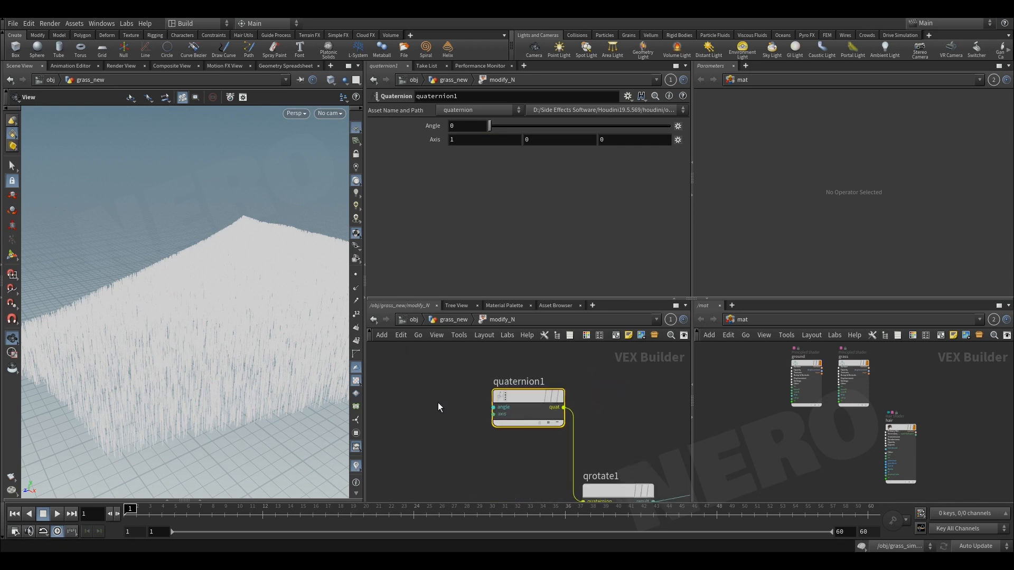
pyautogui.moveTo(439, 402); pyautogui.dragTo(459, 397, button='middle')
pyautogui.press('Tab')
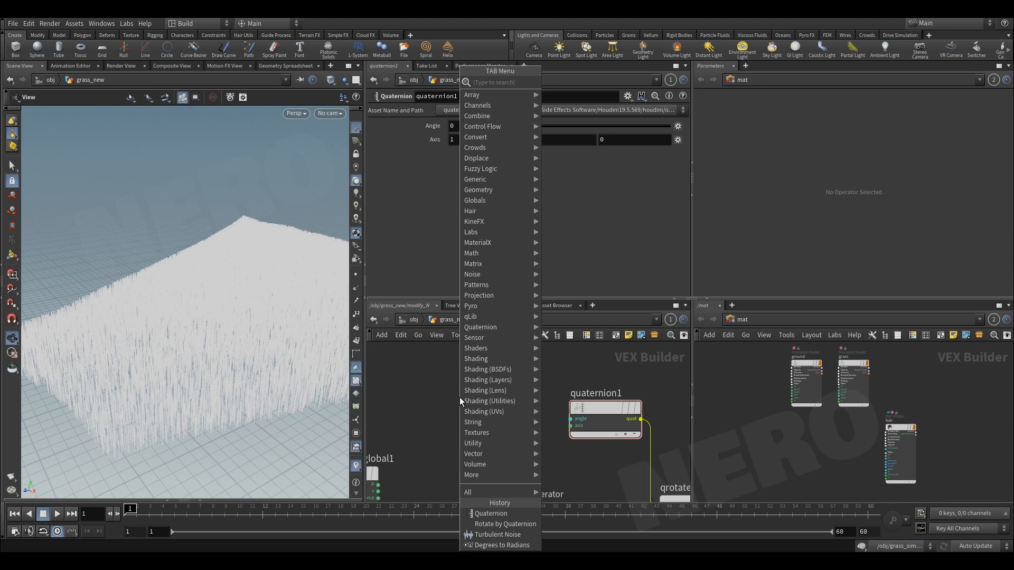
pyautogui.write('deg')
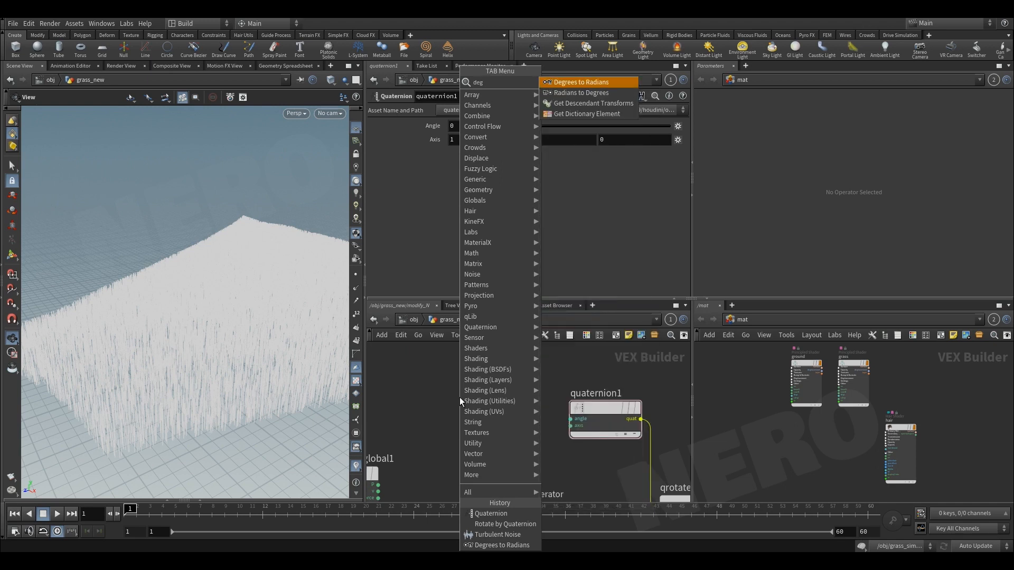
pyautogui.press('Return')
pyautogui.click(498, 411)
pyautogui.moveTo(494, 406); pyautogui.dragTo(570, 419)
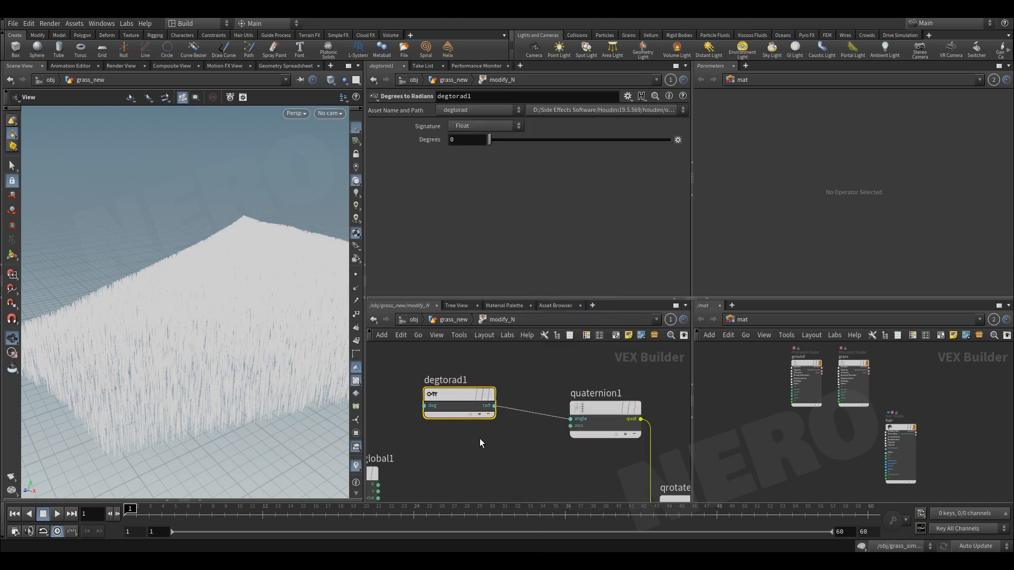
# Promote the Degrees to Radians input to a parameter and set its float range to 0–90.
pyautogui.moveTo(499, 140); pyautogui.dragTo(564, 145)
pyautogui.moveTo(474, 135); pyautogui.dragTo(464, 138)
pyautogui.moveTo(411, 385); pyautogui.dragTo(507, 384, button='middle')
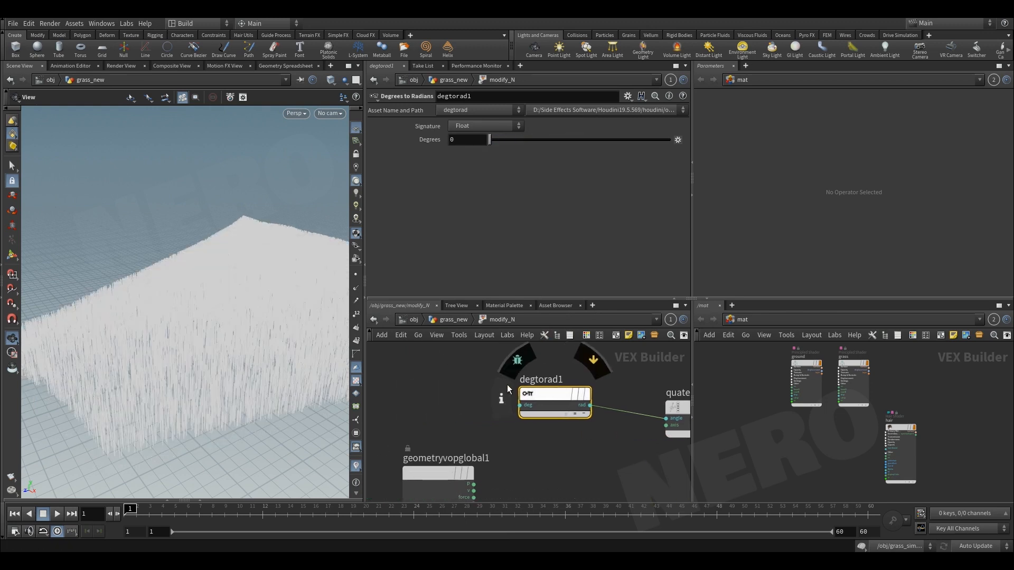
pyautogui.scroll(3, 518, 406)
pyautogui.middleClick(519, 406)
pyautogui.click(544, 369)
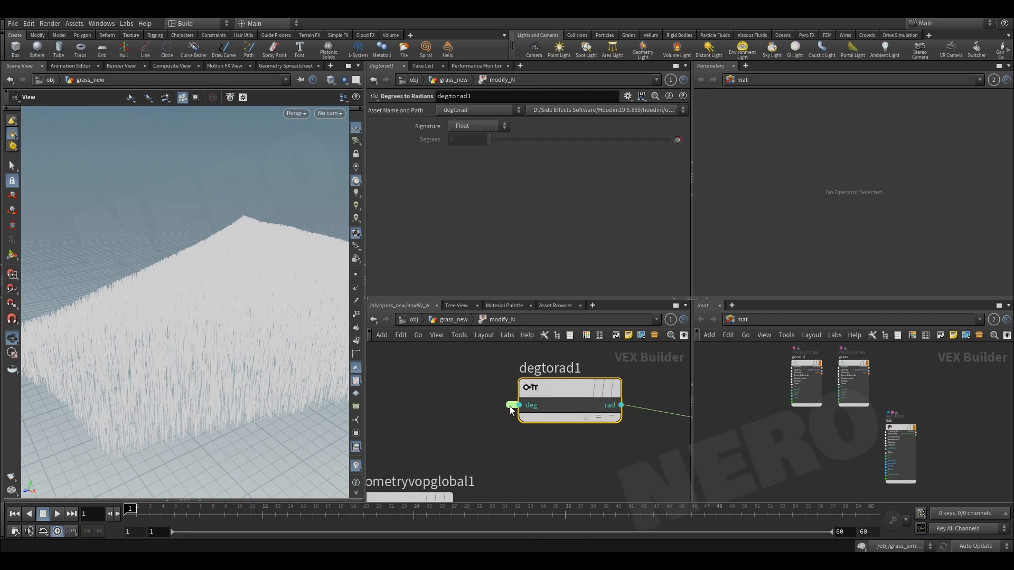
pyautogui.click(590, 204)
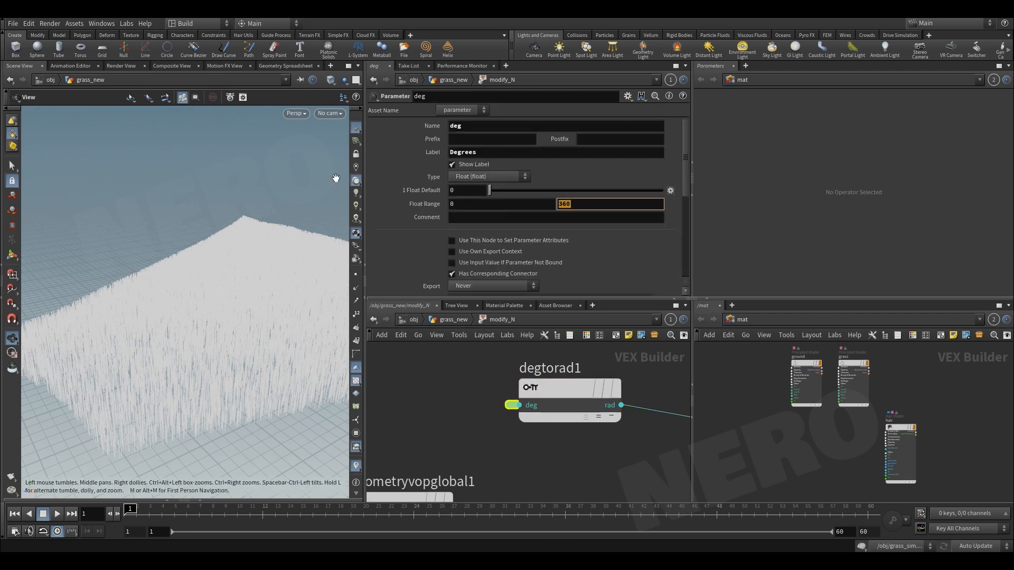
pyautogui.moveTo(515, 190); pyautogui.dragTo(689, 194)
pyautogui.moveTo(512, 202); pyautogui.dragTo(507, 200)
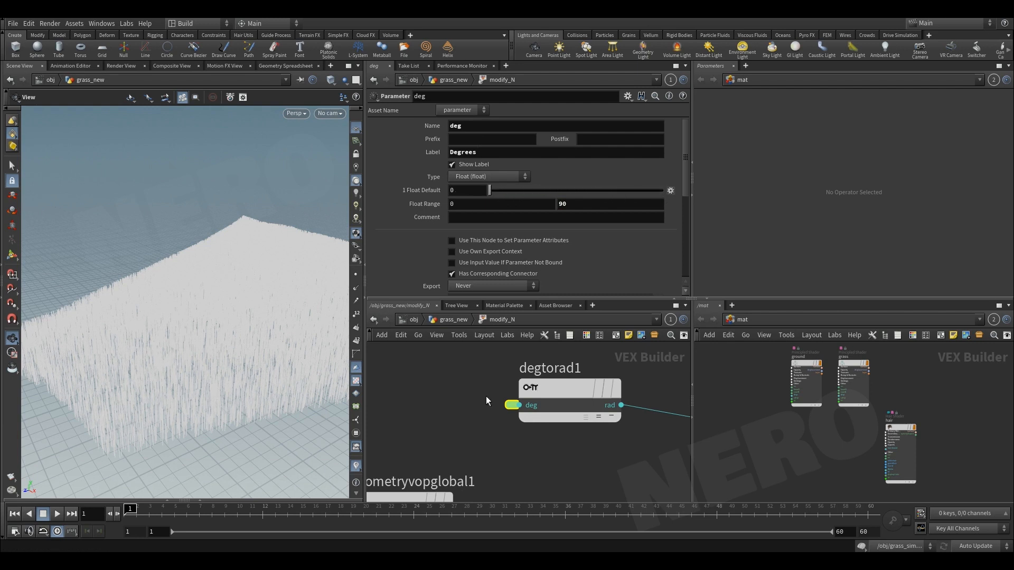
# Check the promoted Degrees control on modify_N from the parent network and re-enter the node.
pyautogui.press('u')
pyautogui.moveTo(490, 126)
pyautogui.mouseDown()
pyautogui.moveTo(709, 126)
pyautogui.moveTo(492, 128)
pyautogui.mouseUp()
pyautogui.doubleClick(521, 430)
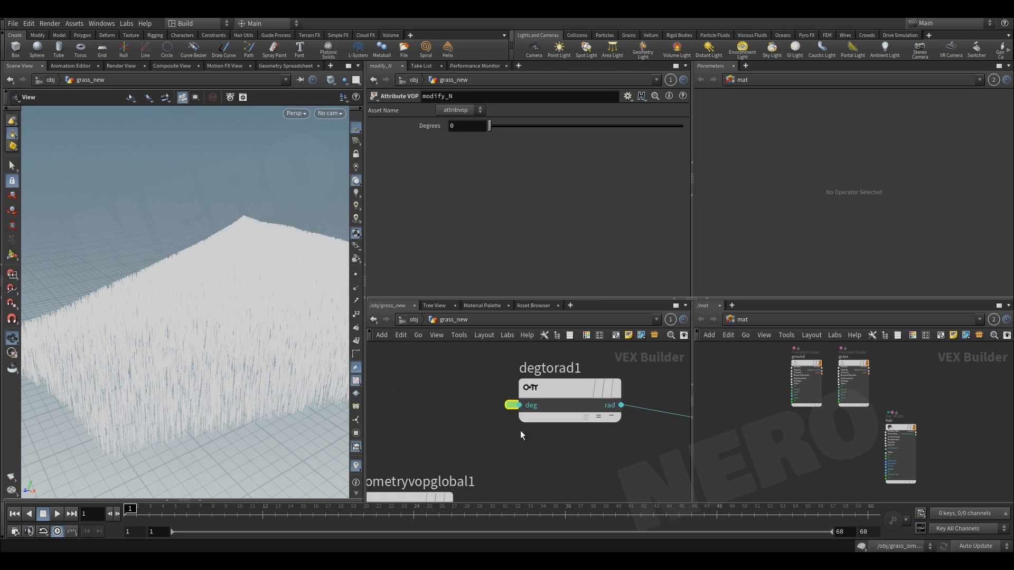
# Rearrange the Degrees to Radians and Quaternion nodes to make room beside the global parameters.
pyautogui.moveTo(542, 417); pyautogui.dragTo(420, 407)
pyautogui.moveTo(637, 393); pyautogui.dragTo(515, 404, button='middle')
pyautogui.moveTo(512, 419); pyautogui.dragTo(633, 354)
pyautogui.moveTo(617, 377); pyautogui.dragTo(616, 357)
pyautogui.click(587, 398)
pyautogui.moveTo(587, 398); pyautogui.dragTo(566, 425, button='middle')
pyautogui.scroll(3, 565, 404)
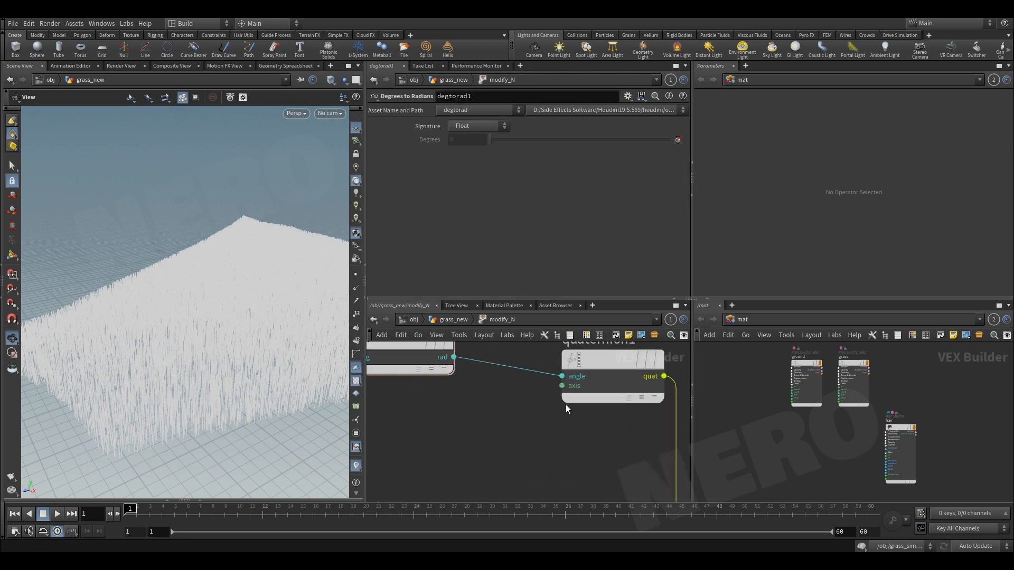
pyautogui.scroll(-3, 550, 393)
pyautogui.moveTo(470, 433); pyautogui.dragTo(632, 411, button='middle')
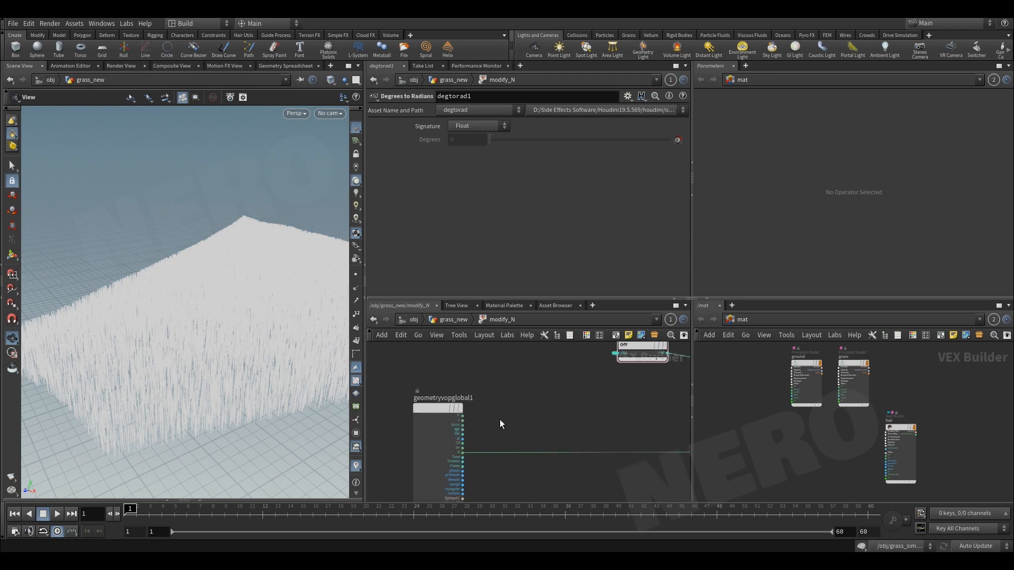
# Add a Turbulent Noise node and wire the global P into its position input.
pyautogui.scroll(2, 499, 423)
pyautogui.moveTo(447, 414); pyautogui.dragTo(486, 388)
pyautogui.press('Tab')
pyautogui.write('ru')
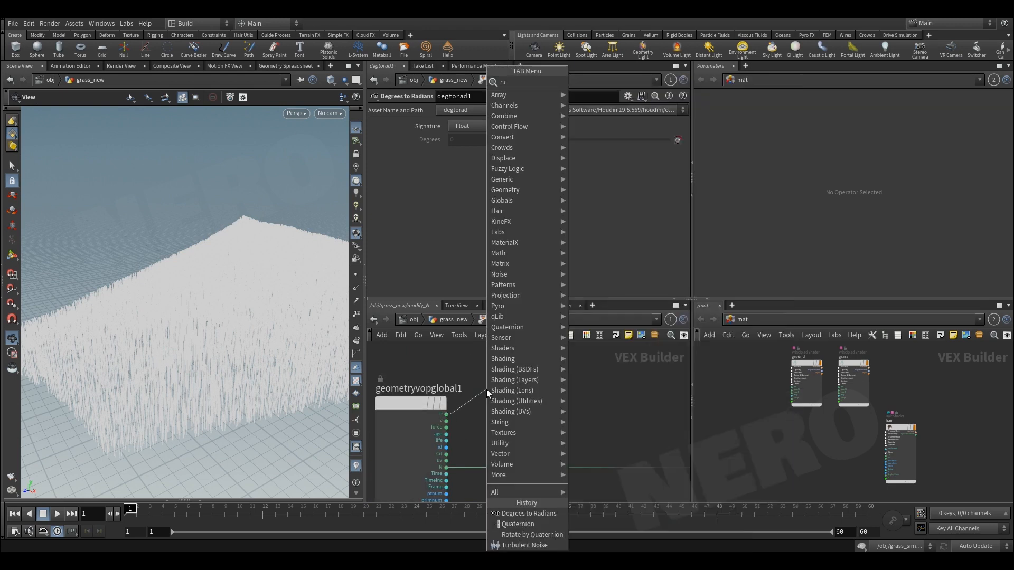
pyautogui.write('tur')
pyautogui.press('Return')
pyautogui.click(487, 388)
pyautogui.moveTo(531, 389); pyautogui.dragTo(523, 348)
# Set the Turbulent Noise node's signature to 3D Noise.
pyautogui.scroll(-2, 531, 377)
pyautogui.moveTo(545, 405); pyautogui.dragTo(475, 449, button='middle')
pyautogui.scroll(2, 475, 449)
pyautogui.moveTo(522, 379); pyautogui.dragTo(559, 398, button='middle')
pyautogui.moveTo(504, 432); pyautogui.dragTo(496, 413)
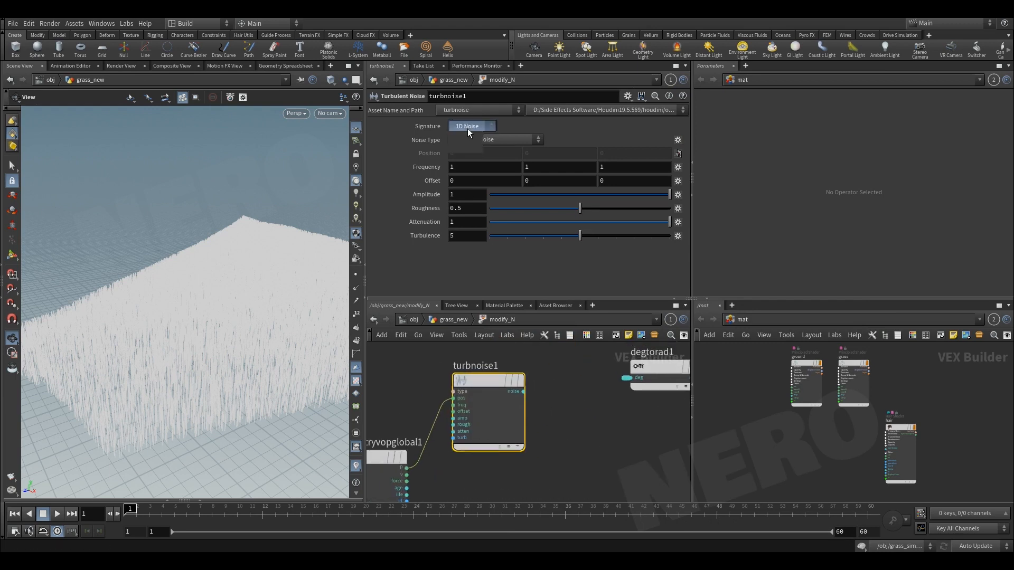
pyautogui.scroll(-2, 546, 419)
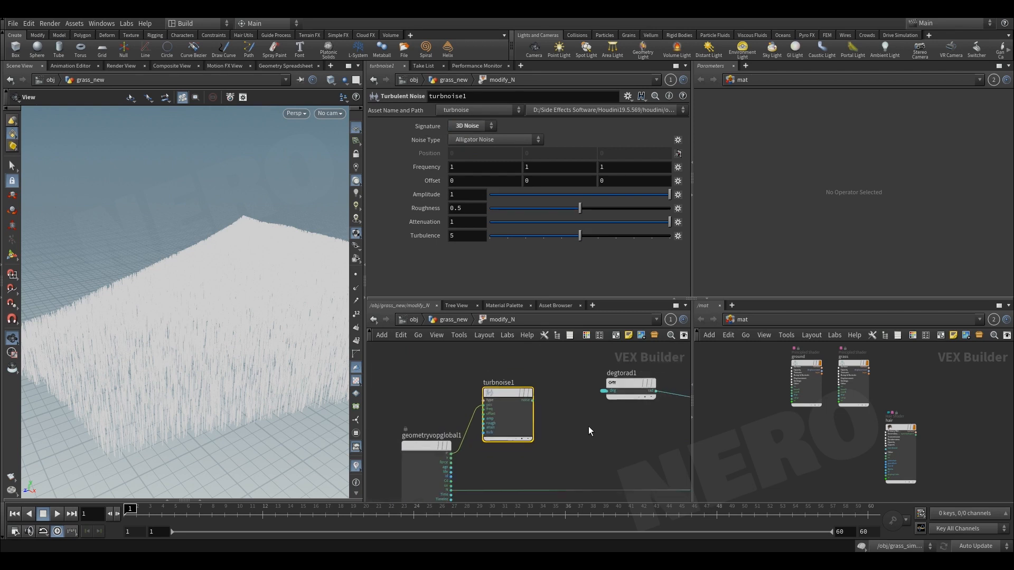
# Add a Normalize node and wire its output into the Quaternion node's axis input.
pyautogui.moveTo(589, 426); pyautogui.dragTo(485, 432, button='middle')
pyautogui.click(545, 389)
pyautogui.moveTo(626, 381); pyautogui.dragTo(629, 379)
pyautogui.moveTo(628, 400); pyautogui.dragTo(645, 364)
pyautogui.click(537, 427)
pyautogui.press('Tab')
pyautogui.write('nor')
pyautogui.press('Return')
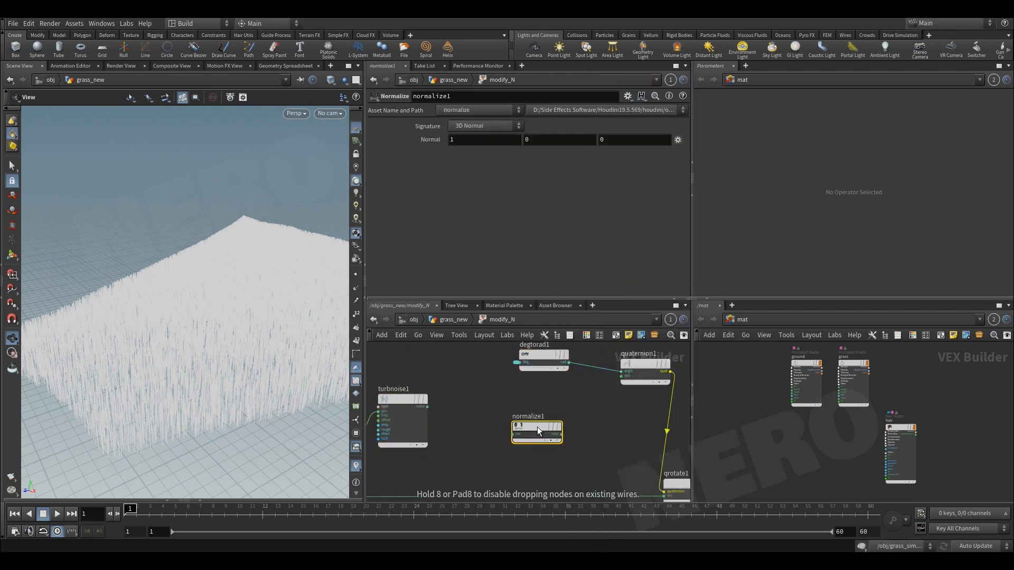
pyautogui.click(537, 427)
pyautogui.click(566, 436)
pyautogui.click(638, 366)
# Wire the Turbulent Noise output into the Normalize node's vector input.
pyautogui.moveTo(515, 393); pyautogui.dragTo(463, 418, button='middle')
pyautogui.scroll(5, 573, 407)
pyautogui.scroll(2, 516, 429)
pyautogui.scroll(-4, 463, 430)
pyautogui.moveTo(423, 445); pyautogui.dragTo(553, 430, button='middle')
pyautogui.scroll(-2, 553, 429)
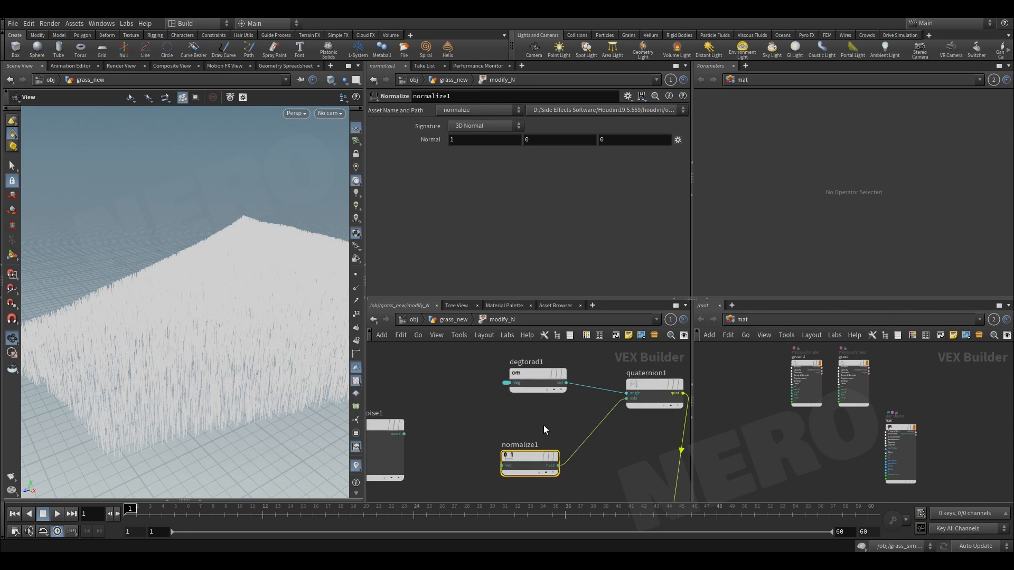
pyautogui.scroll(3, 438, 423)
pyautogui.click(422, 417)
pyautogui.click(594, 461)
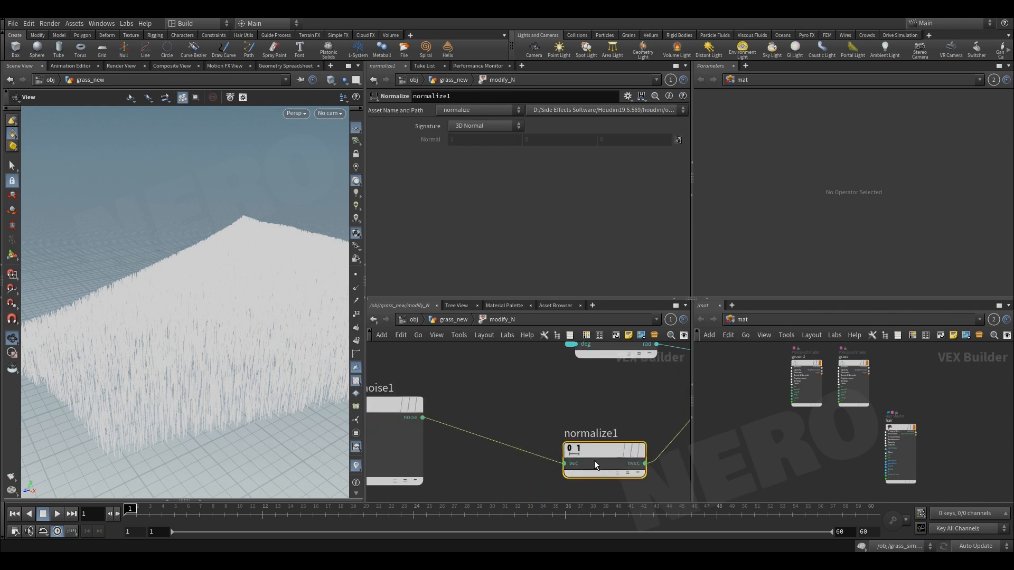
# Create input parameters for all unconnected inputs of the Turbulent Noise node.
pyautogui.scroll(-3, 519, 412)
pyautogui.scroll(3, 555, 459)
pyautogui.click(508, 420)
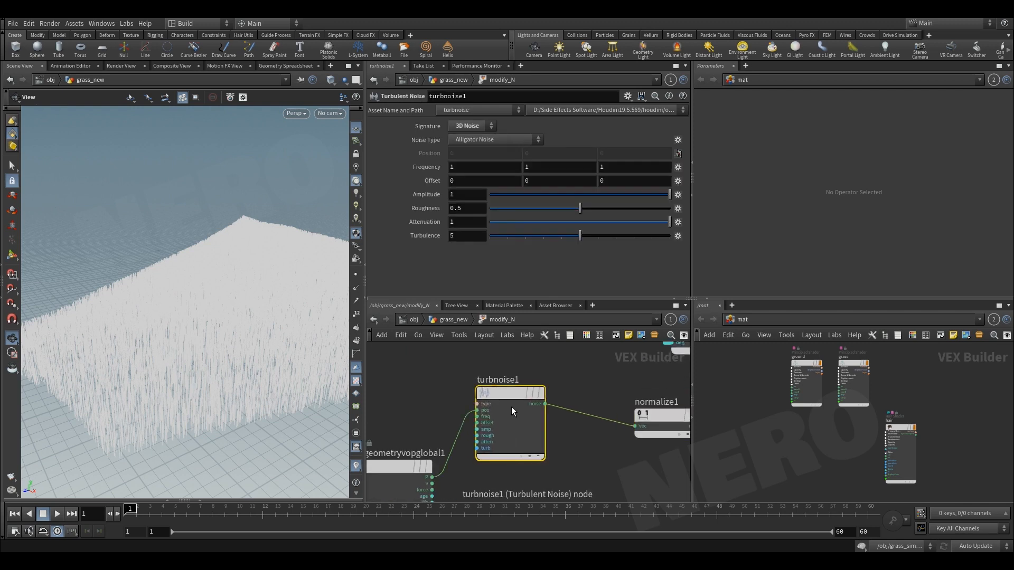
pyautogui.rightClick(508, 390)
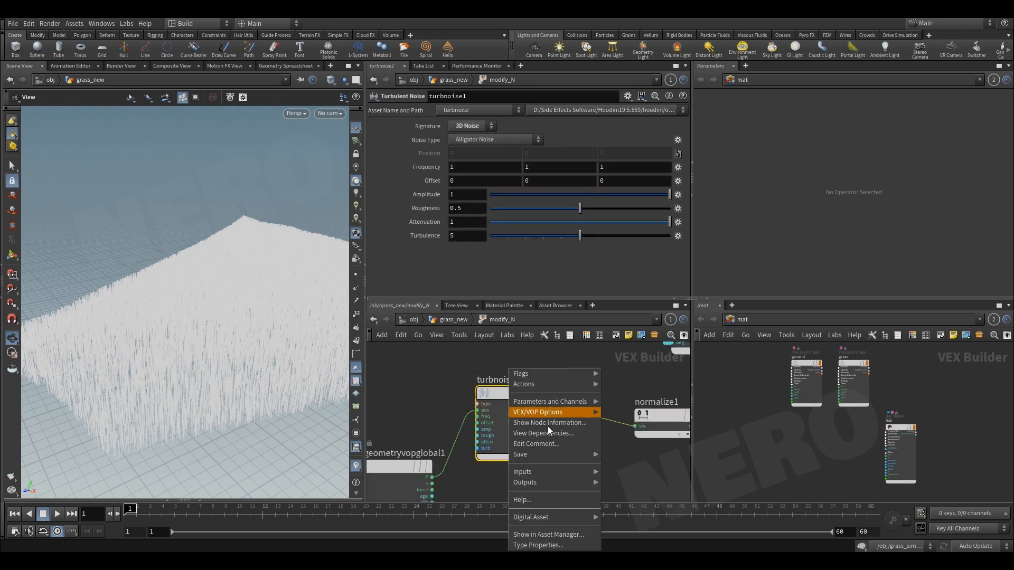
pyautogui.moveTo(558, 414)
pyautogui.click(624, 497)
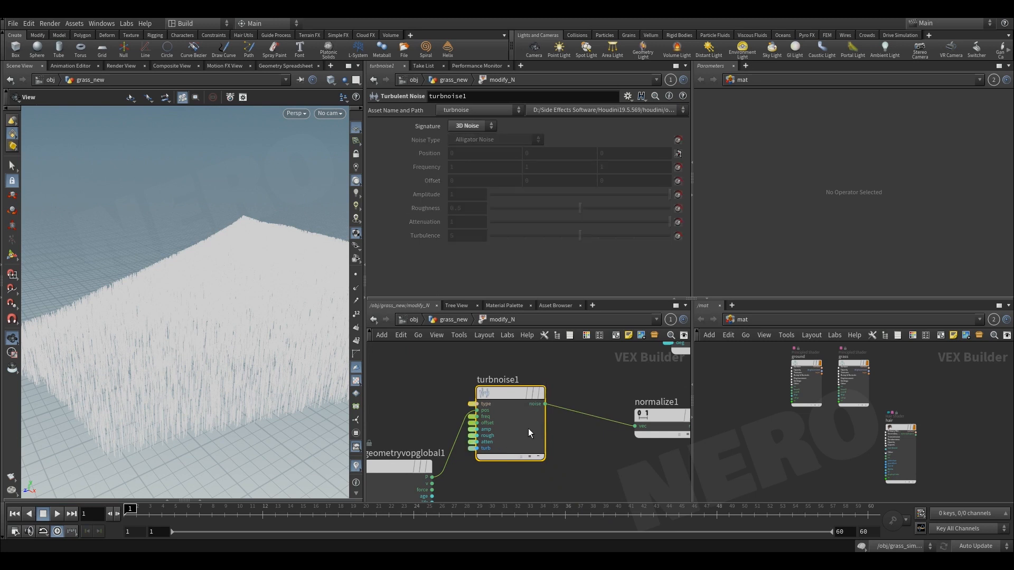
# Return to the grass_new network and set modify_N's Degrees to 90, viewing the blades from above.
pyautogui.press('u')
pyautogui.moveTo(549, 132); pyautogui.dragTo(747, 135)
pyautogui.keyDown('alt'); pyautogui.moveTo(222, 238); pyautogui.dragTo(225, 294); pyautogui.keyUp('alt')
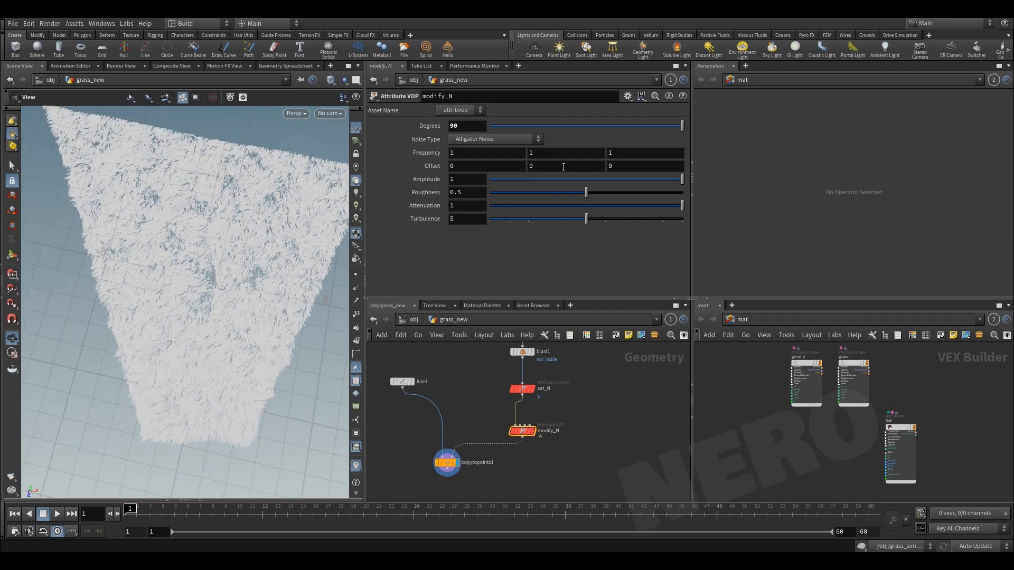
# Link the second and third noise Frequency components to the first with relative references.
pyautogui.rightClick(487, 153)
pyautogui.click(524, 231)
pyautogui.rightClick(548, 154)
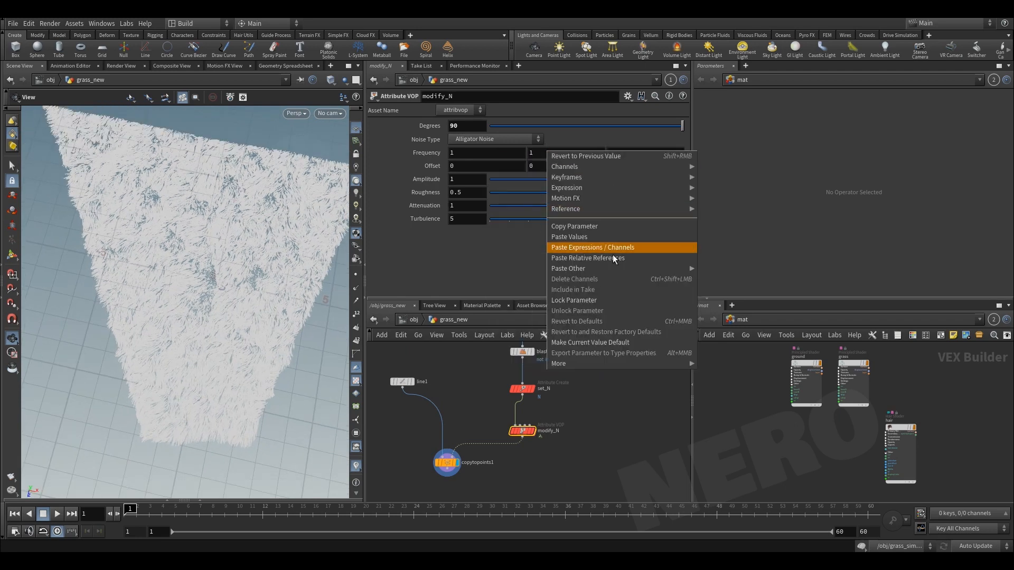
pyautogui.click(613, 255)
pyautogui.rightClick(626, 153)
pyautogui.click(664, 258)
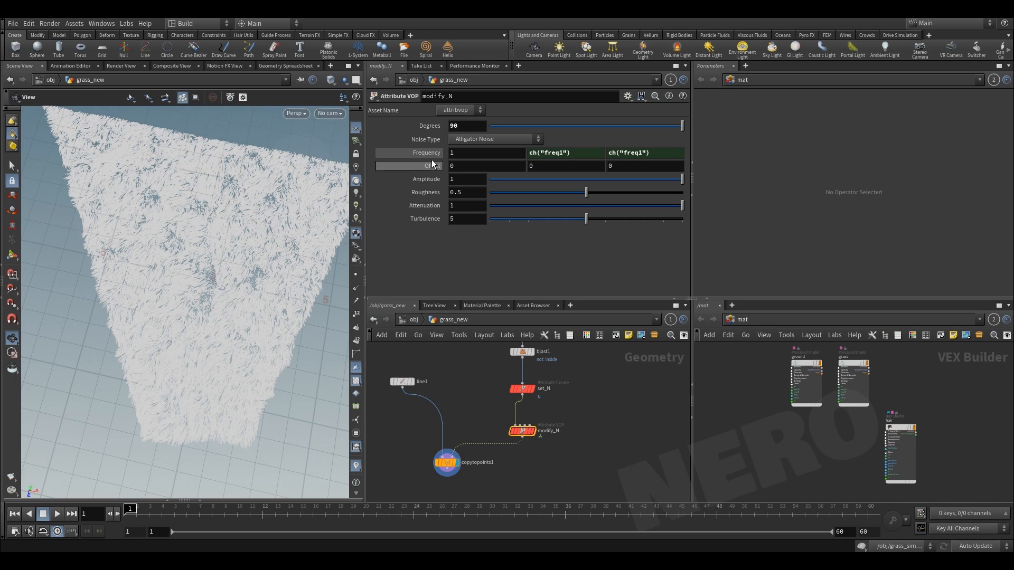
pyautogui.click(427, 152)
# Set modify_N's Degrees to 79.6 and inspect the blade directions up close and from several angles.
pyautogui.keyDown('alt'); pyautogui.moveTo(245, 267); pyautogui.dragTo(244, 261); pyautogui.keyUp('alt')
pyautogui.moveTo(598, 126); pyautogui.dragTo(660, 126)
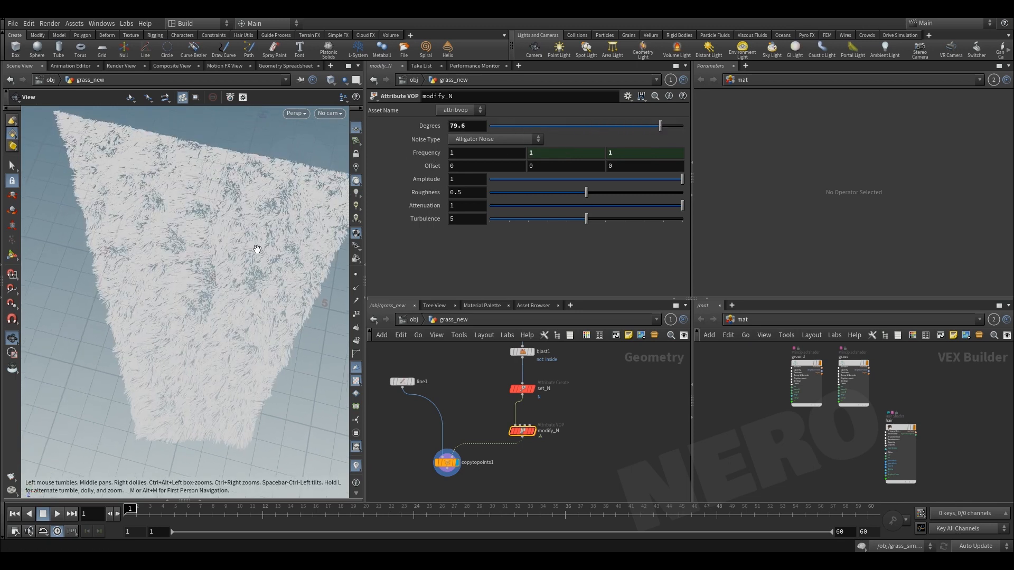
pyautogui.scroll(10, 242, 262)
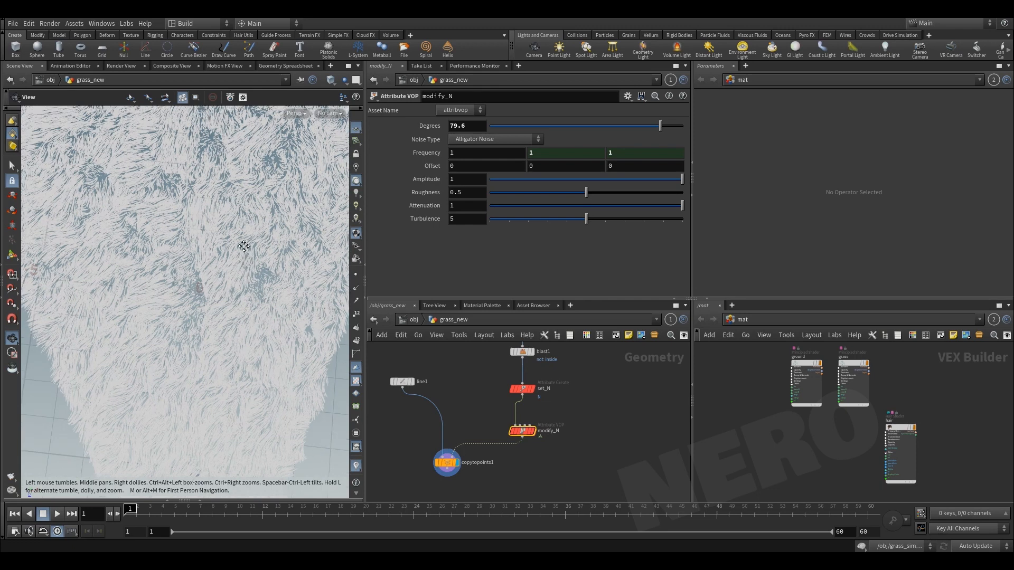
pyautogui.moveTo(243, 246); pyautogui.dragTo(236, 282, button='middle')
pyautogui.press('F1')
pyautogui.moveTo(53, 137); pyautogui.dragTo(327, 431)
pyautogui.click(127, 445)
pyautogui.moveTo(278, 240); pyautogui.dragTo(111, 244)
pyautogui.press('Escape')
pyautogui.moveTo(212, 224); pyautogui.dragTo(229, 349)
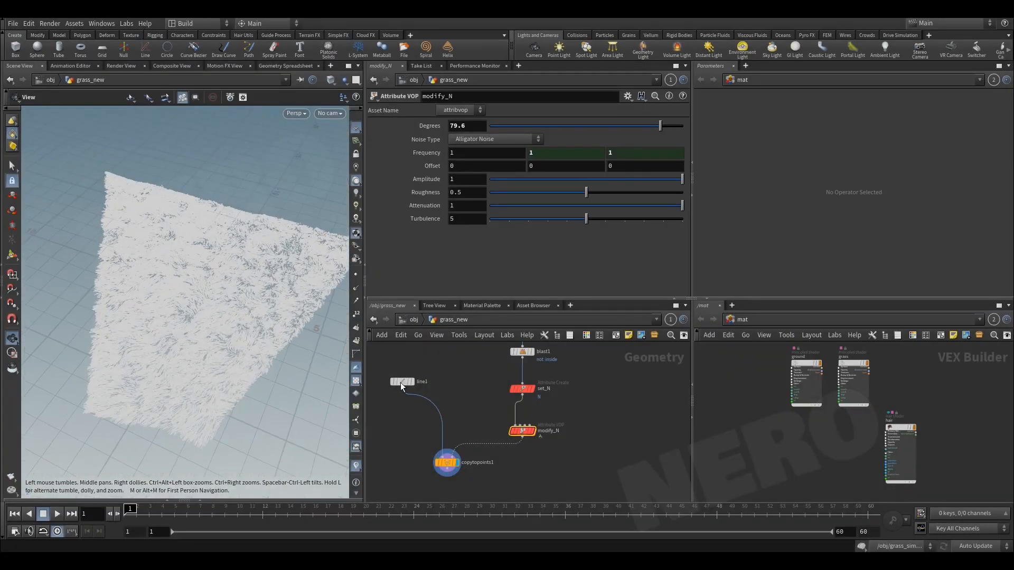
# Change modify_N's noise type to Original Perlin Noise and inspect the grass.
pyautogui.click(483, 139)
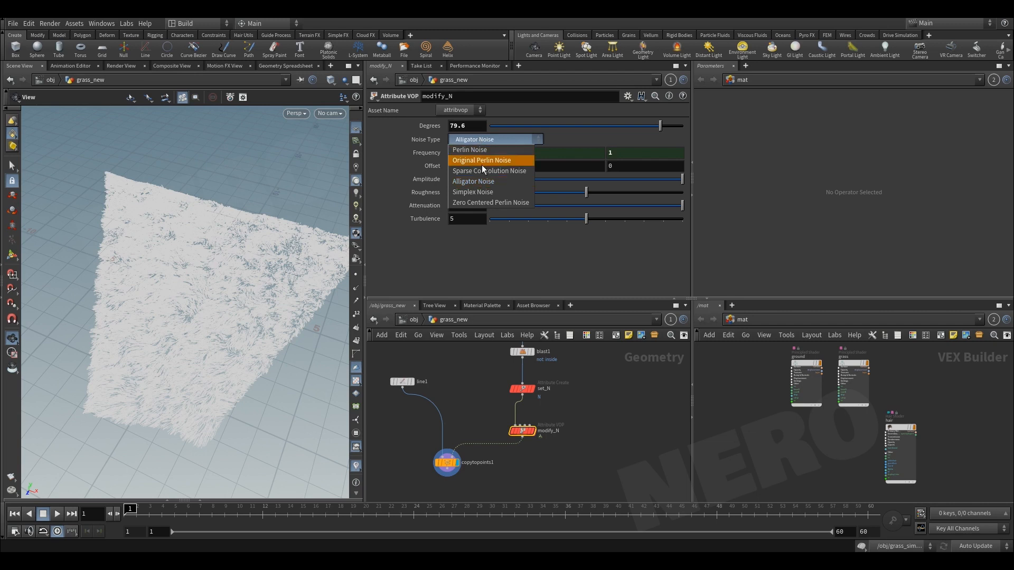
pyautogui.click(525, 139)
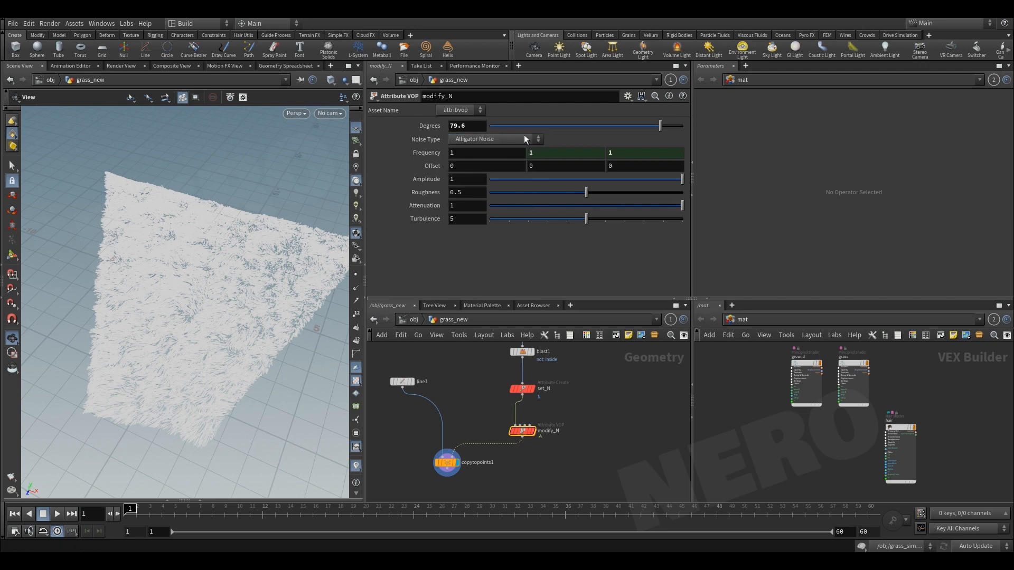
pyautogui.click(477, 138)
pyautogui.click(483, 161)
pyautogui.moveTo(161, 267); pyautogui.dragTo(188, 270)
pyautogui.scroll(3, 198, 258)
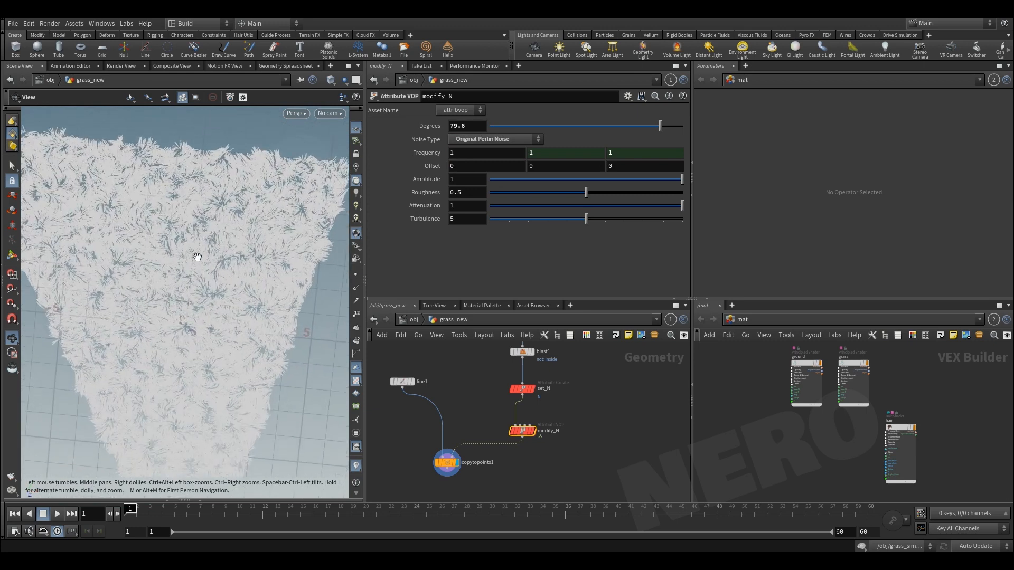
# Reduce modify_N's Degrees and set its noise Frequency to 0.27, orbiting around the grass.
pyautogui.moveTo(660, 125); pyautogui.dragTo(567, 138)
pyautogui.moveTo(469, 155); pyautogui.dragTo(133, 192, button='middle')
pyautogui.moveTo(158, 201); pyautogui.dragTo(296, 195)
# Go back to the grass_new network and set modify_N's Degrees to 30.
pyautogui.moveTo(465, 125); pyautogui.dragTo(417, 135)
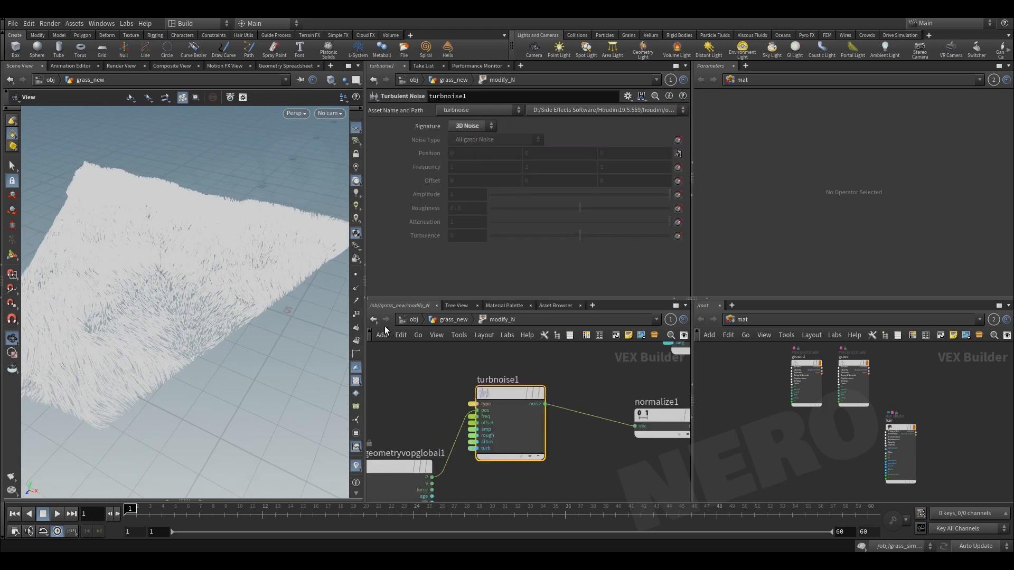
pyautogui.click(373, 319)
pyautogui.click(466, 126)
pyautogui.write('30')
pyautogui.press('Return')
pyautogui.moveTo(228, 287)
pyautogui.mouseDown()
pyautogui.moveTo(160, 259)
pyautogui.moveTo(215, 314)
pyautogui.moveTo(219, 290)
pyautogui.mouseUp()
# Animate the noise by entering $T in the first Offset component of modify_N.
pyautogui.click(468, 179)
pyautogui.click(468, 166)
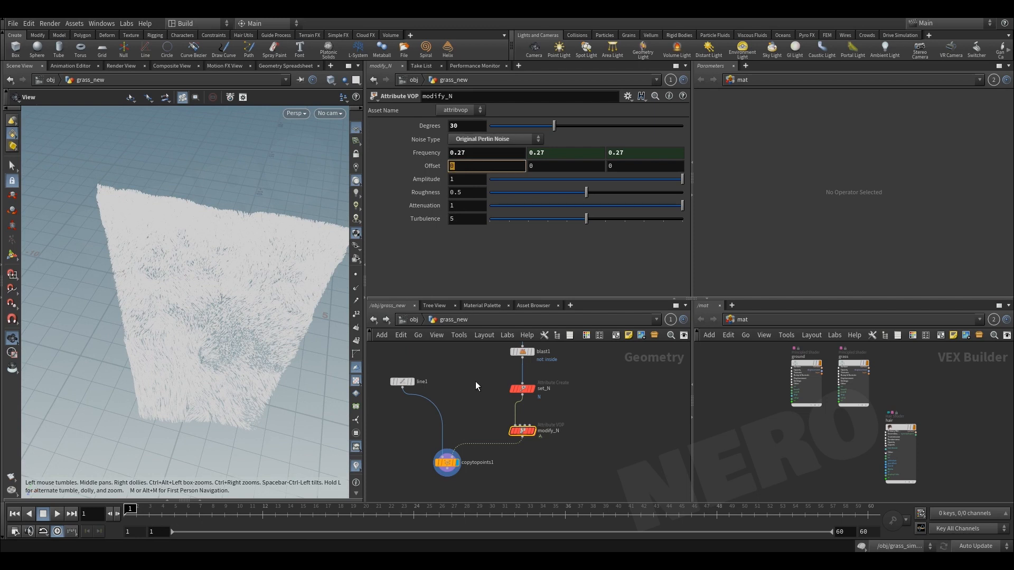
pyautogui.write('$T')
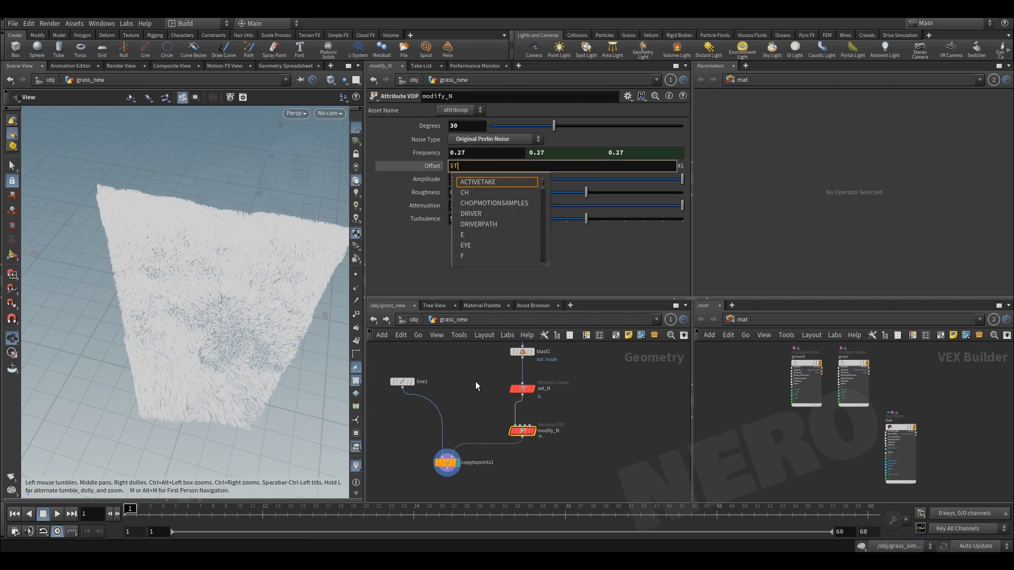
pyautogui.press('Return')
pyautogui.moveTo(260, 446); pyautogui.dragTo(221, 369)
pyautogui.press('Return')
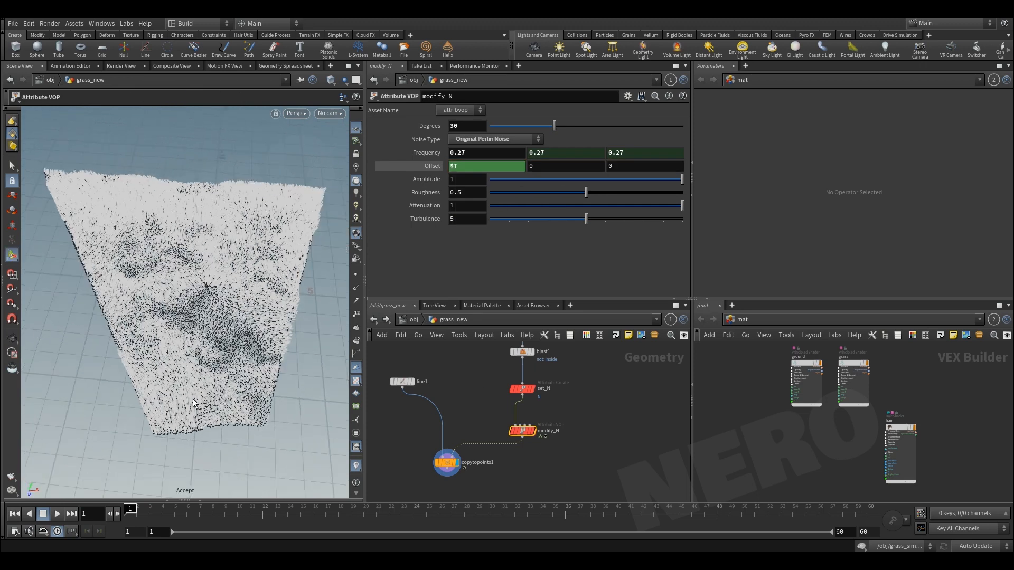
# Play the animation and orbit around the grass to examine its noise-driven motion.
pyautogui.keyDown('alt'); pyautogui.moveTo(242, 297); pyautogui.dragTo(223, 311); pyautogui.keyUp('alt')
pyautogui.press('Up')
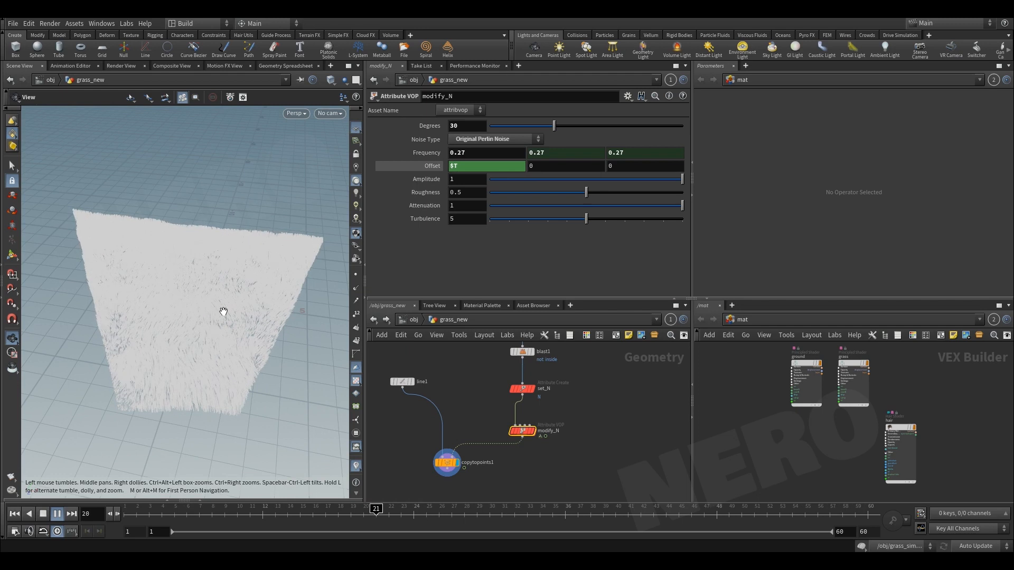
pyautogui.press('Up')
pyautogui.moveTo(223, 312); pyautogui.dragTo(229, 336)
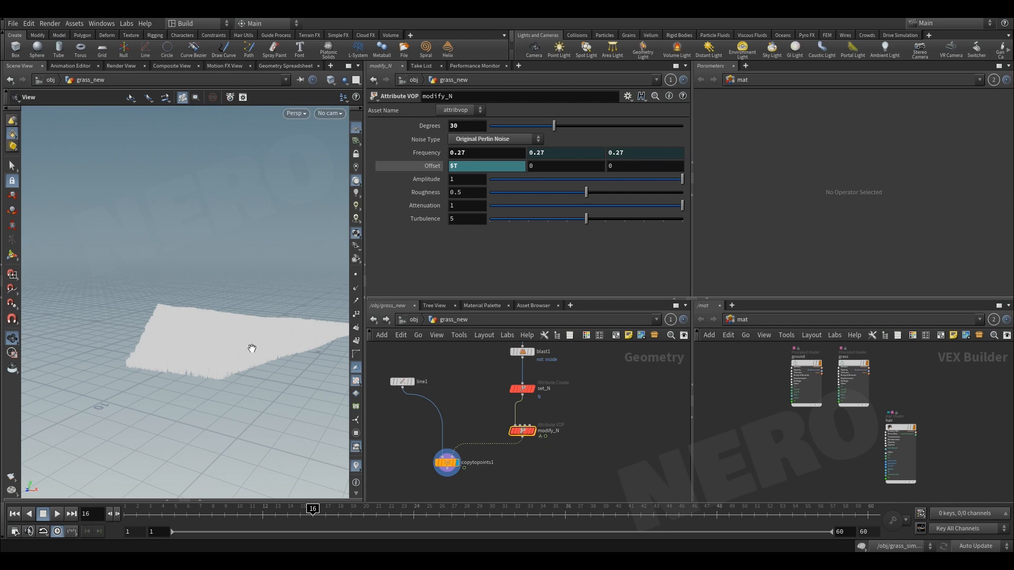
# Open the VOP network inside modify_N around the turbulent noise node.
pyautogui.click(447, 462)
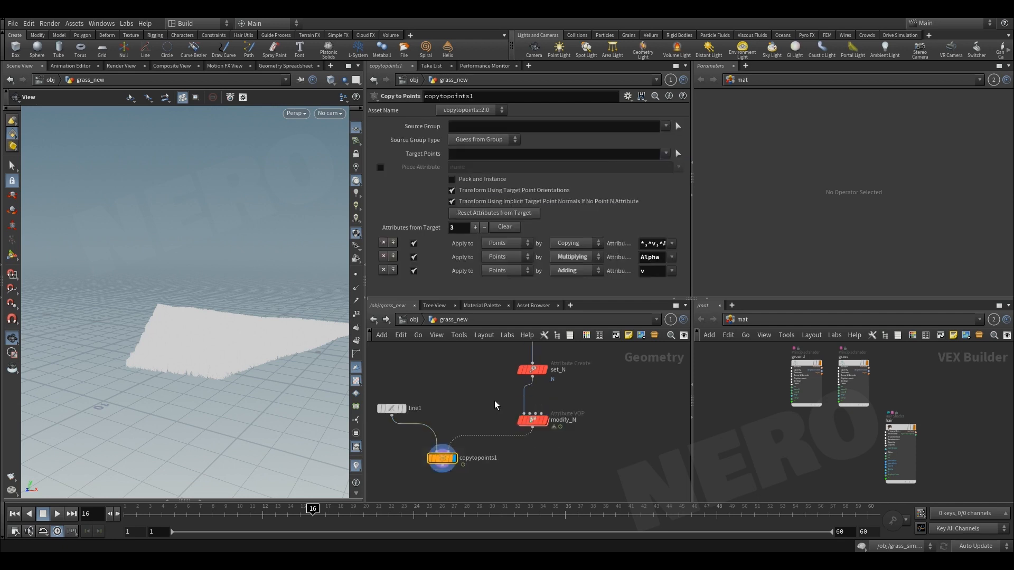
pyautogui.press('h')
pyautogui.scroll(3, 464, 465)
pyautogui.scroll(2, 476, 449)
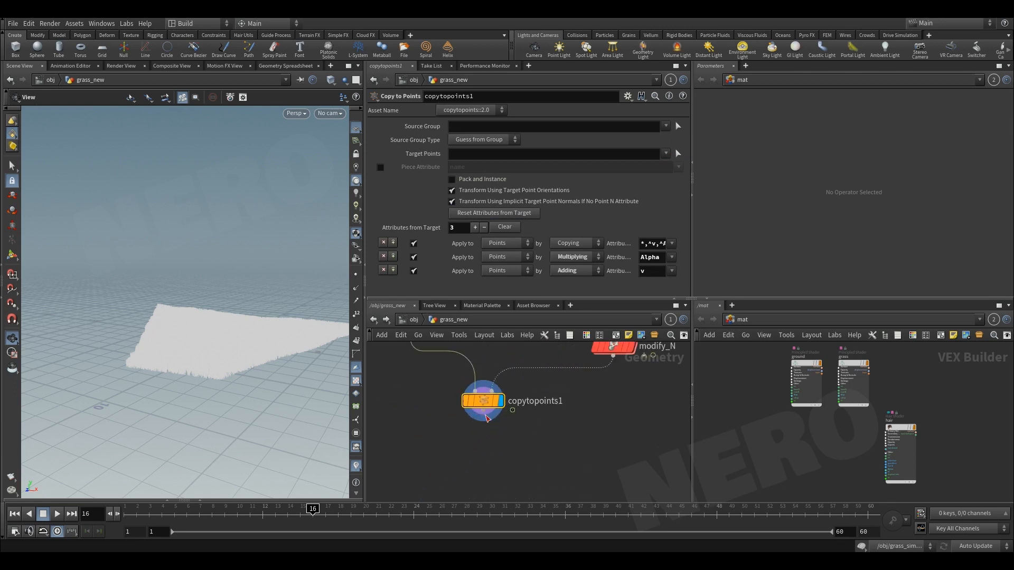
pyautogui.scroll(-3, 487, 461)
pyautogui.moveTo(487, 461); pyautogui.dragTo(427, 331, button='middle')
pyautogui.doubleClick(497, 448)
pyautogui.scroll(-2, 512, 444)
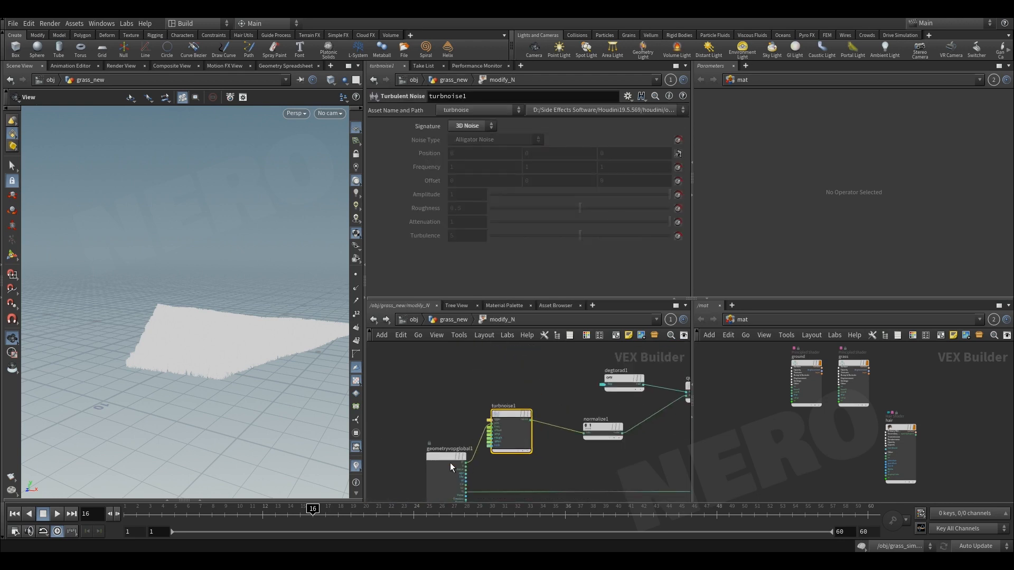
# Try a Curl Noise node beside turbnoise1 inside modify_N and delete it again.
pyautogui.moveTo(450, 463); pyautogui.dragTo(407, 463)
pyautogui.press('Tab')
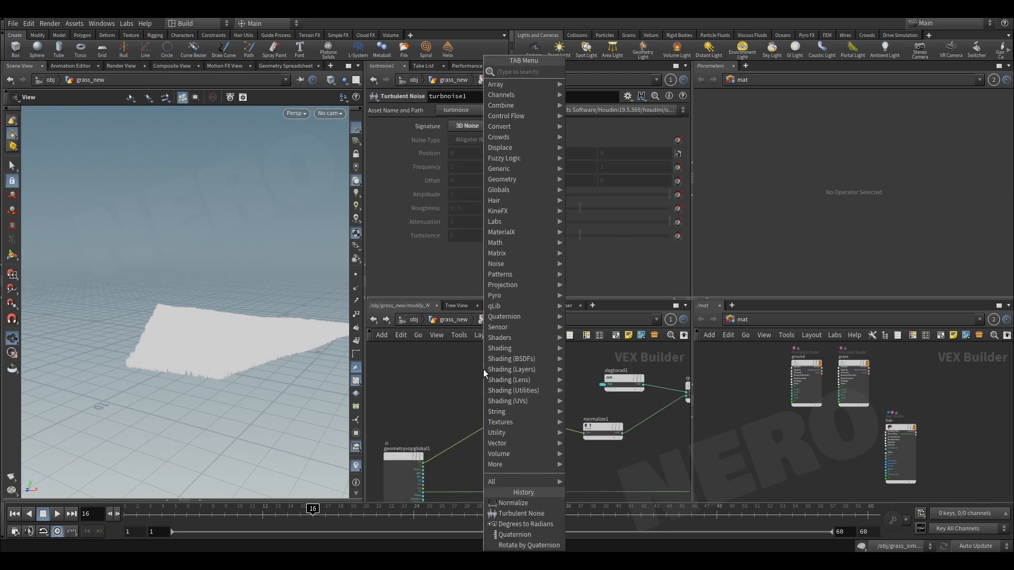
pyautogui.write('no')
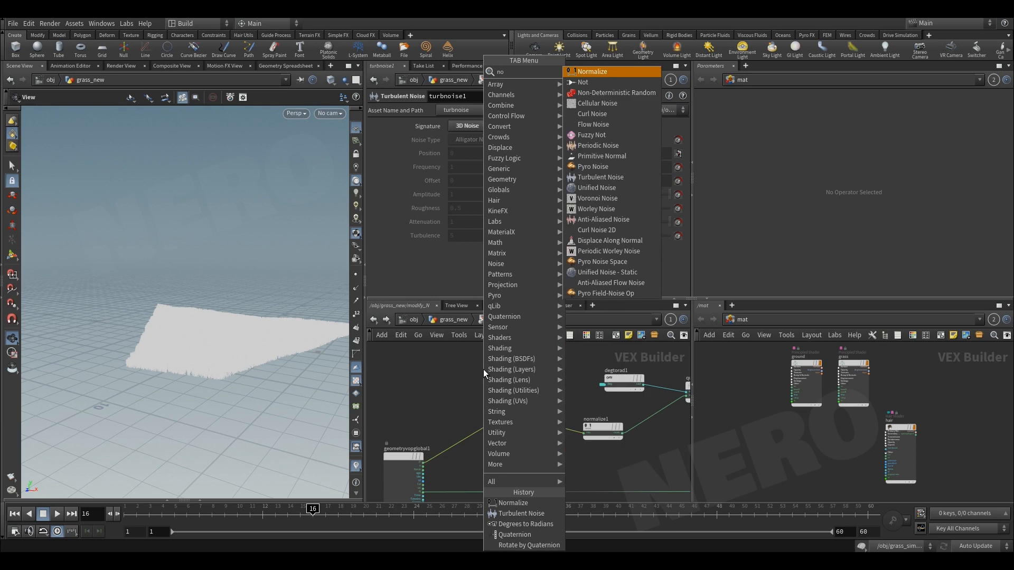
pyautogui.press('Down')
pyautogui.press('Down')
pyautogui.press('Down')
pyautogui.press('Down')
pyautogui.press('Down')
pyautogui.press('Down')
pyautogui.press('Down')
pyautogui.press('Up')
pyautogui.press('Up')
pyautogui.press('Up')
pyautogui.press('Escape')
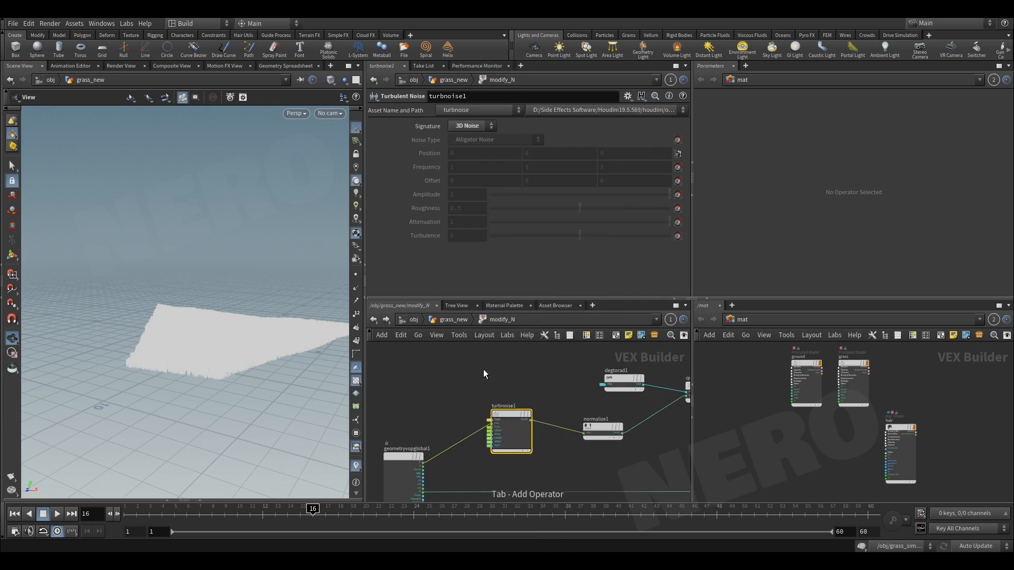
pyautogui.click(483, 370)
pyautogui.moveTo(519, 353); pyautogui.dragTo(499, 368, button='middle')
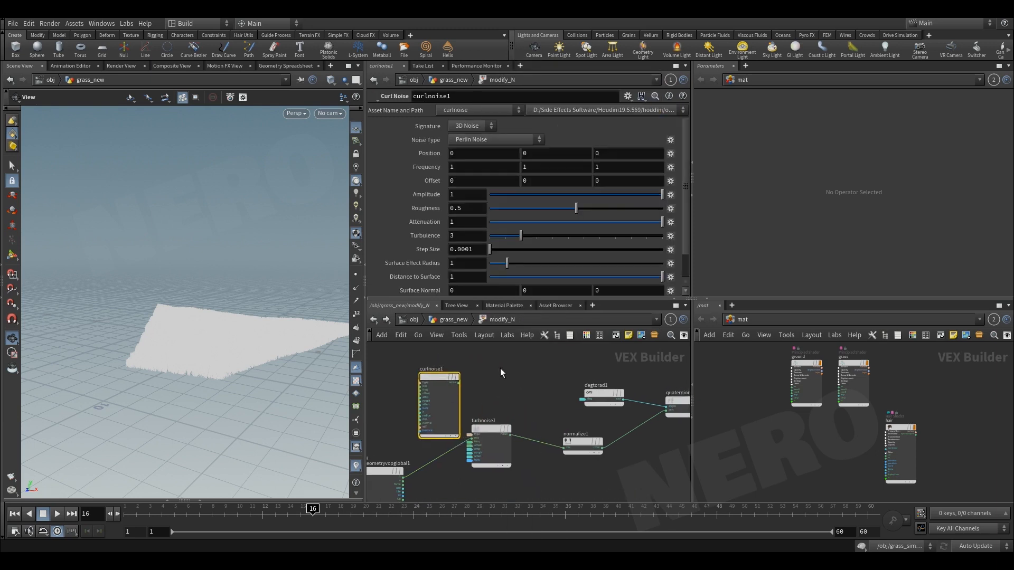
pyautogui.moveTo(458, 404); pyautogui.dragTo(477, 371)
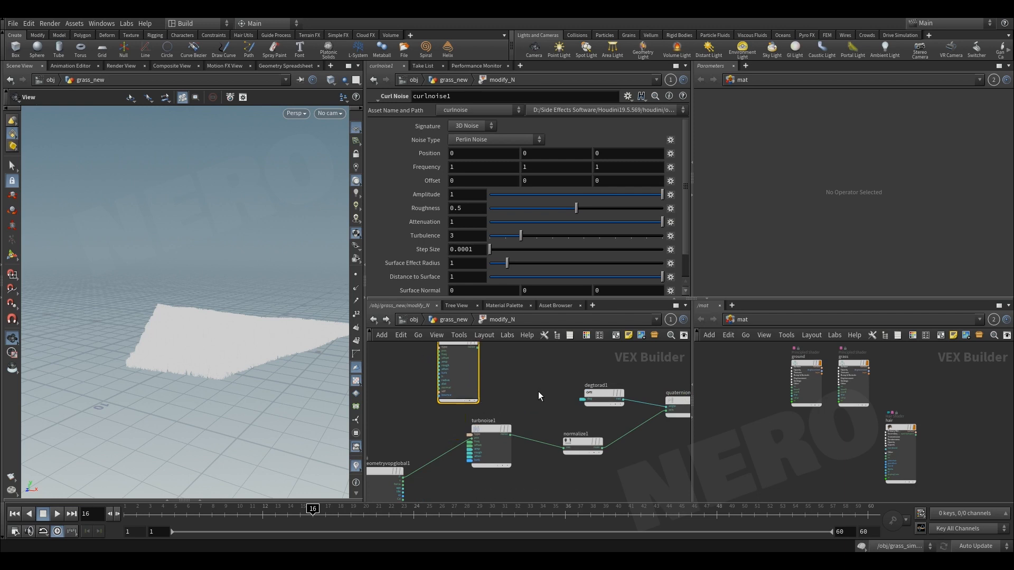
pyautogui.press('Delete')
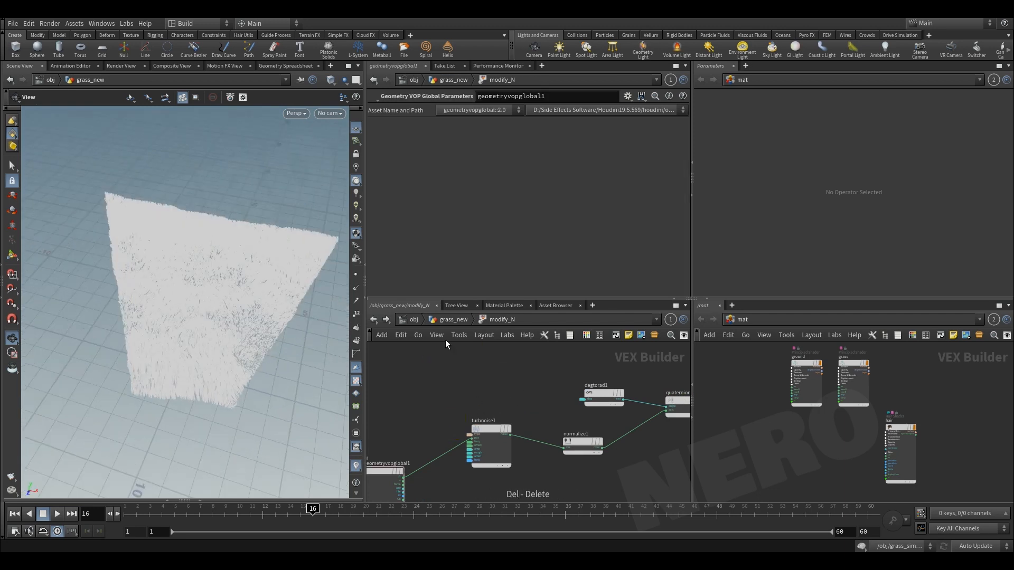
# Return to the grass_new network, try modify_N's Degrees at 90 and at lower values, and undo the changes.
pyautogui.press('u')
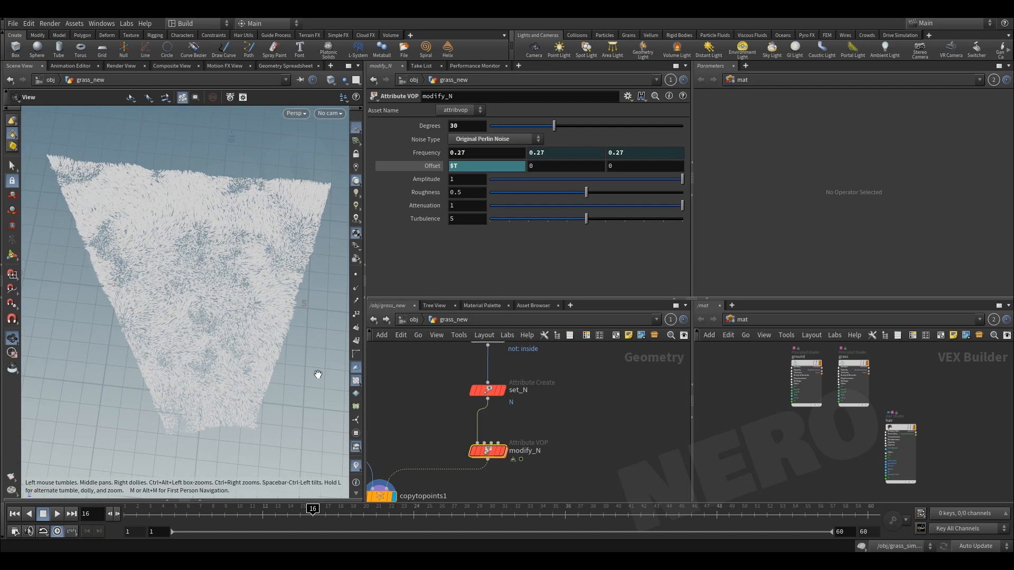
pyautogui.moveTo(554, 126); pyautogui.dragTo(822, 127)
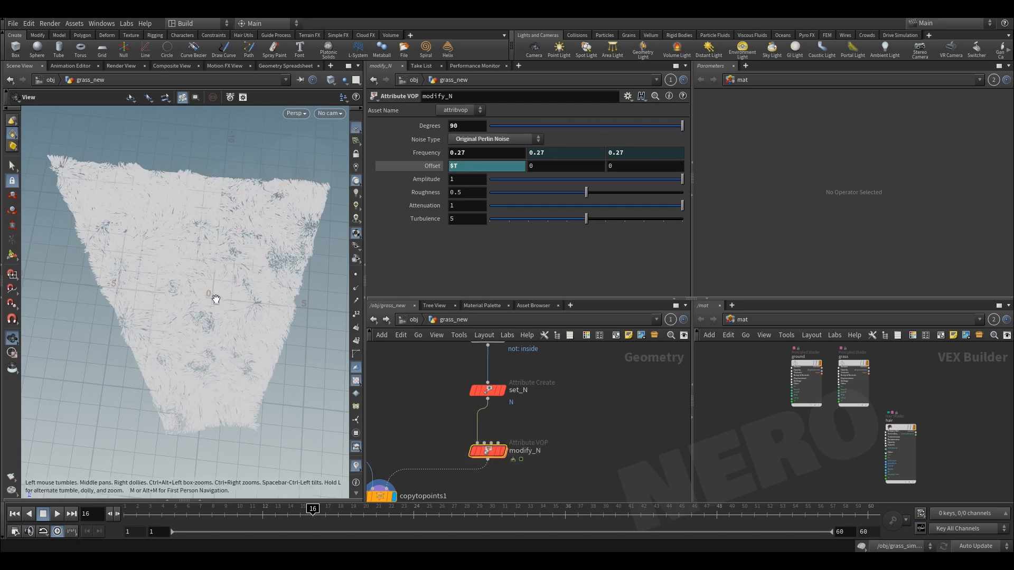
pyautogui.moveTo(211, 295); pyautogui.dragTo(215, 327, button='middle')
pyautogui.scroll(5, 216, 296)
pyautogui.moveTo(645, 128); pyautogui.dragTo(541, 133)
pyautogui.hotkey('ctrl', 'z')
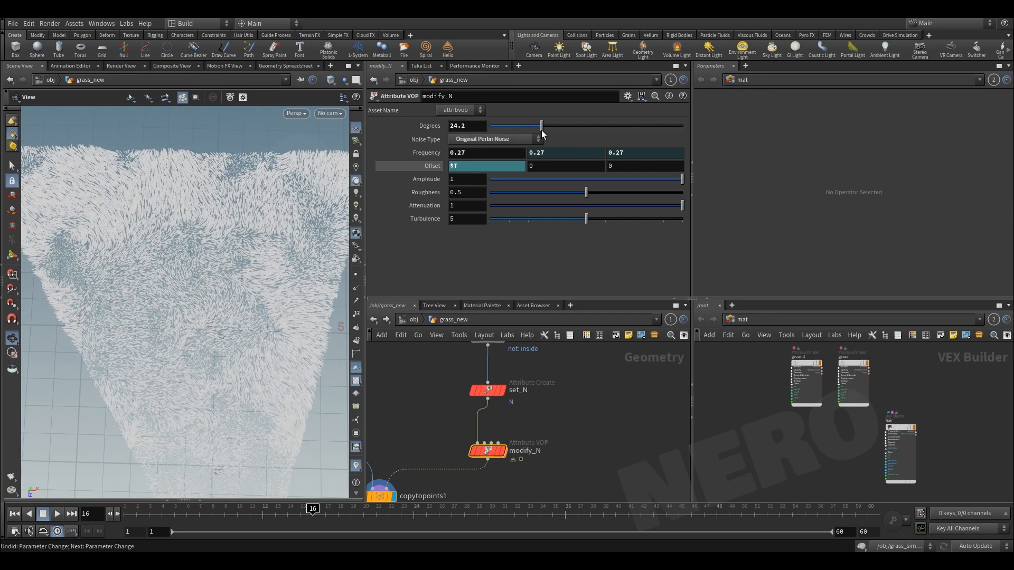
# Add an Attribute Wrangle after copytopoints1, display it and name it width.
pyautogui.hotkey('space', 'h')
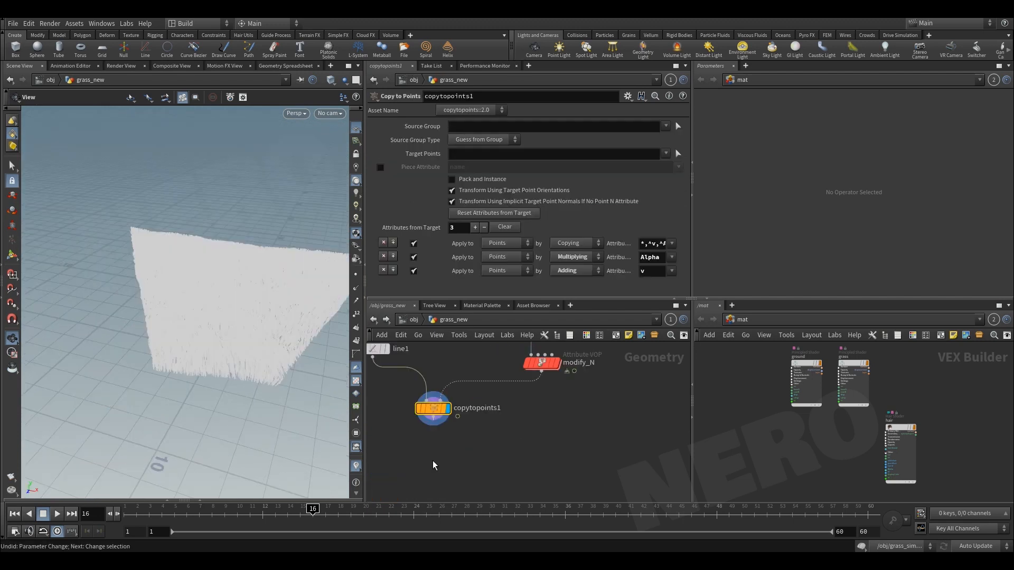
pyautogui.press('Tab')
pyautogui.write('aw')
pyautogui.press('Return')
pyautogui.click(433, 463)
pyautogui.click(446, 463)
pyautogui.click(479, 465)
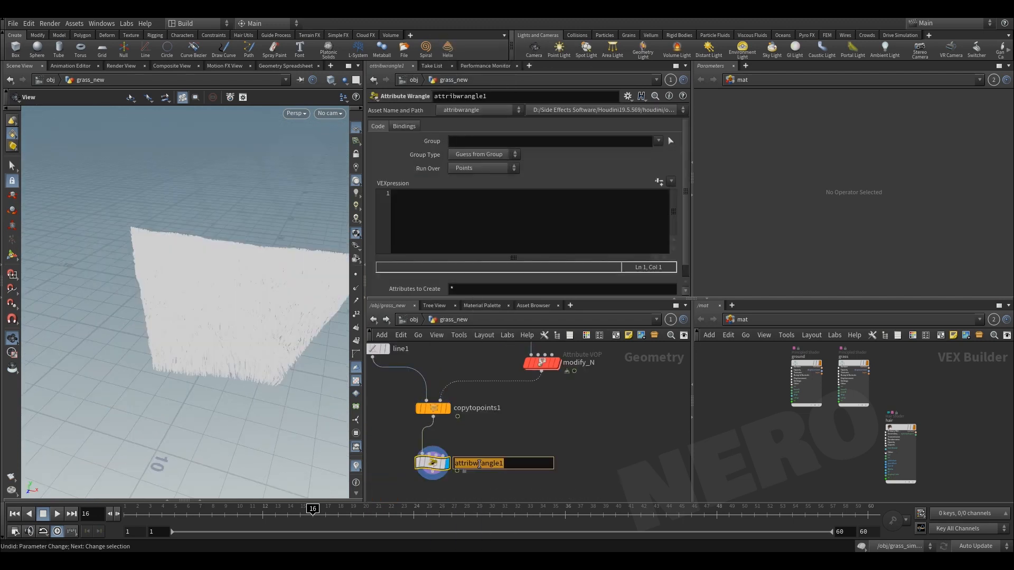
pyautogui.write('wid')
pyautogui.press('Return')
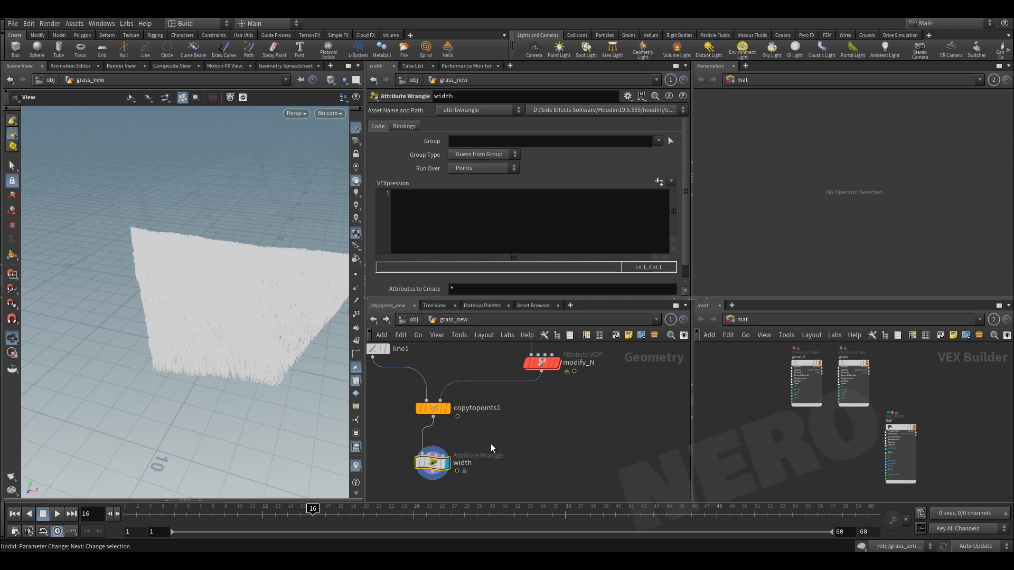
pyautogui.moveTo(490, 445); pyautogui.dragTo(526, 428, button='middle')
pyautogui.moveTo(457, 445); pyautogui.dragTo(457, 451)
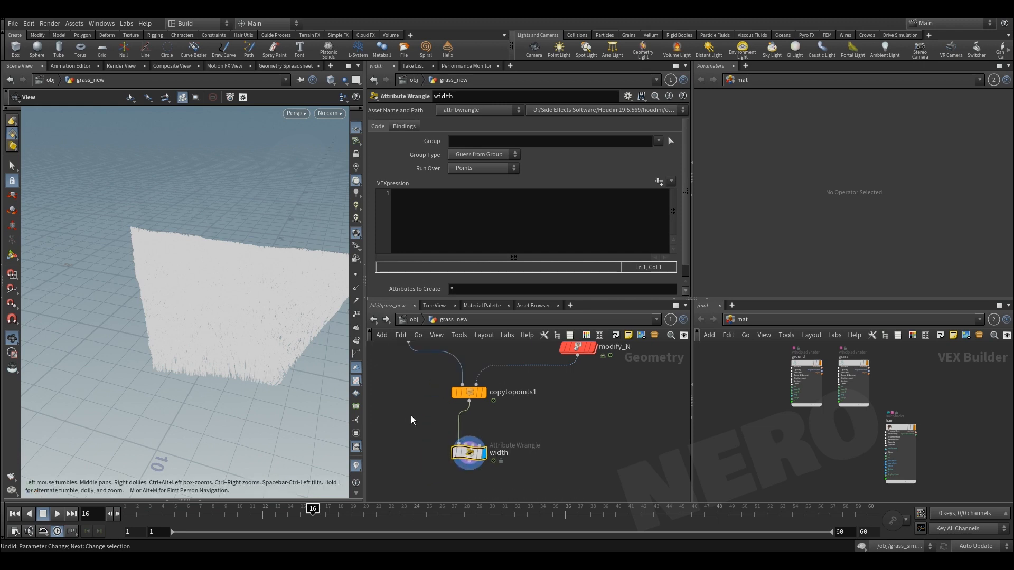
pyautogui.click(438, 214)
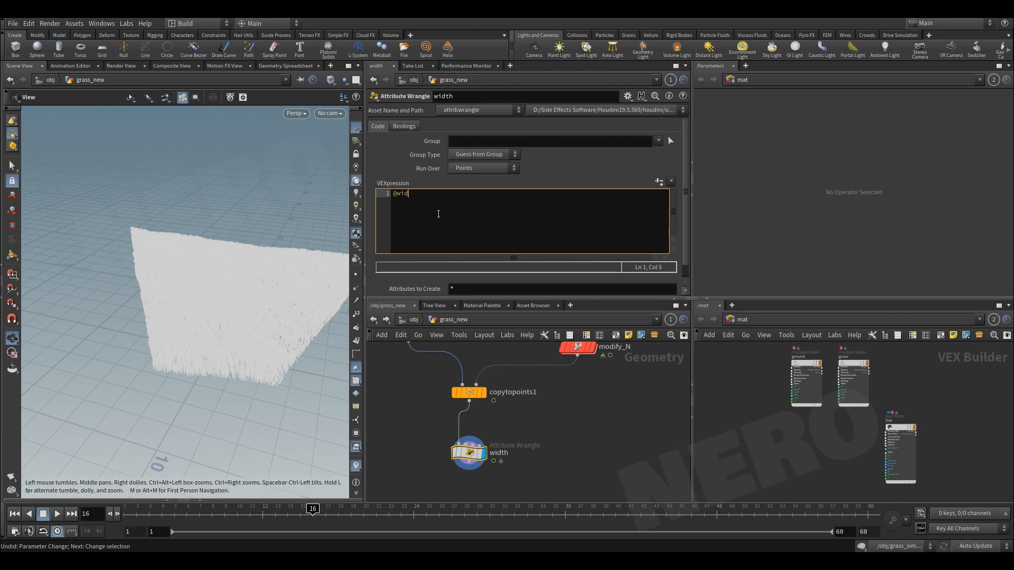
pyautogui.write('@width = ch()"widt')
pyautogui.write('1 - @curveu')
pyautogui.press('Left')
pyautogui.write('(')
pyautogui.press('End')
pyautogui.press('Left')
pyautogui.press('Return')
pyautogui.write(')')
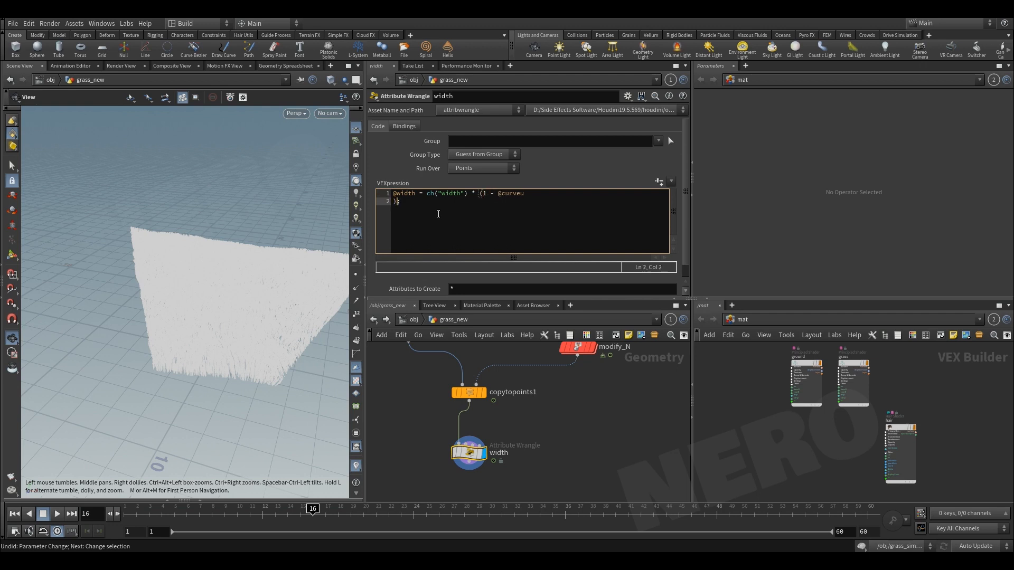
pyautogui.press('BackSpace')
pyautogui.press('BackSpace')
# Create the wrangle's Width parameter from the expression and set it to .01.
pyautogui.click(659, 181)
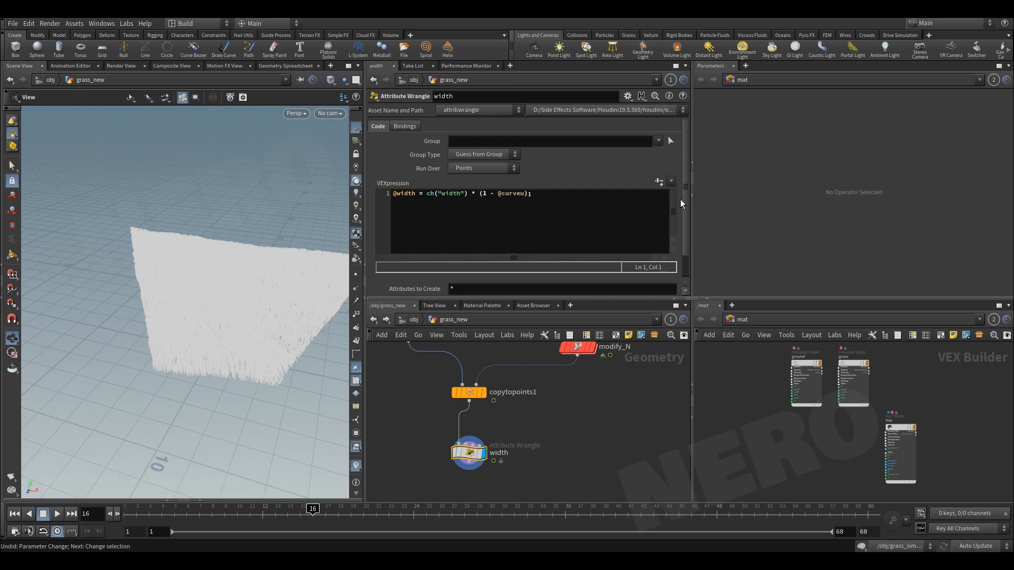
pyautogui.scroll(-1, 588, 272)
pyautogui.doubleClick(479, 290)
pyautogui.write('.01')
pyautogui.press('Return')
# Move the line1 node farther away from copytopoints1 to make room for another node.
pyautogui.scroll(-2, 486, 448)
pyautogui.moveTo(519, 401); pyautogui.dragTo(523, 427, button='middle')
pyautogui.scroll(1, 437, 394)
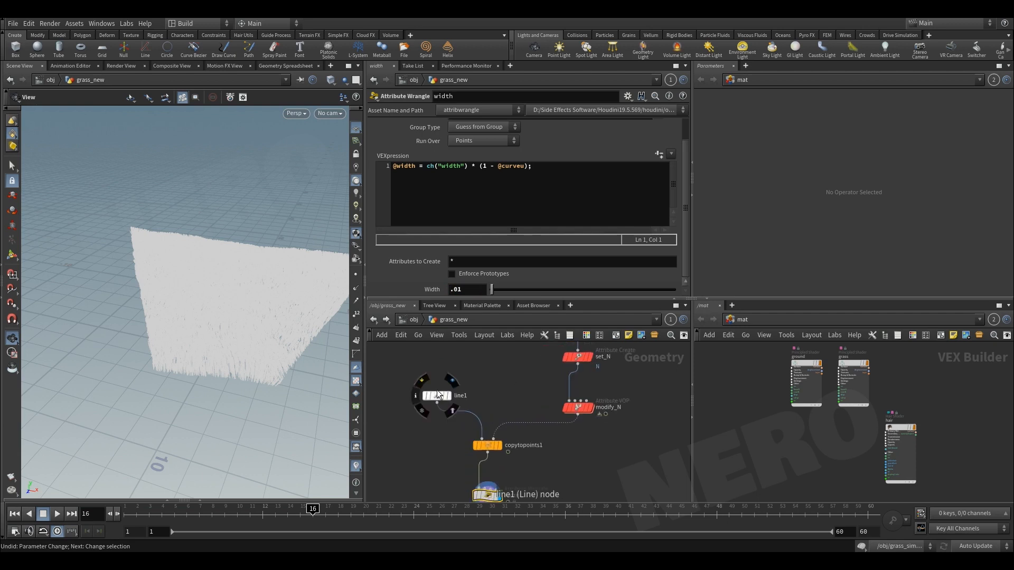
pyautogui.scroll(2, 460, 389)
pyautogui.click(424, 399)
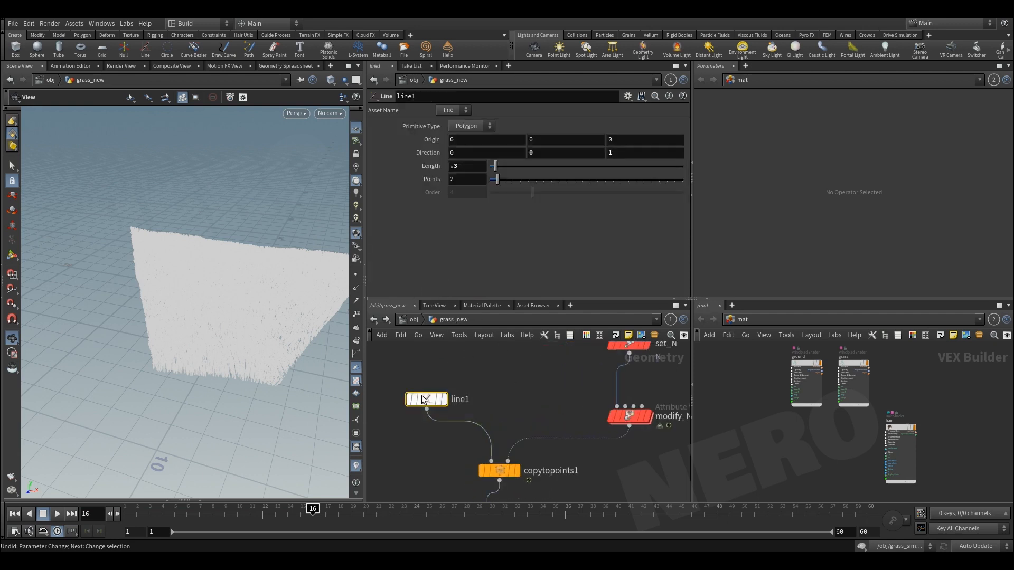
pyautogui.moveTo(424, 400); pyautogui.dragTo(402, 384)
pyautogui.press('Tab')
pyautogui.write('res')
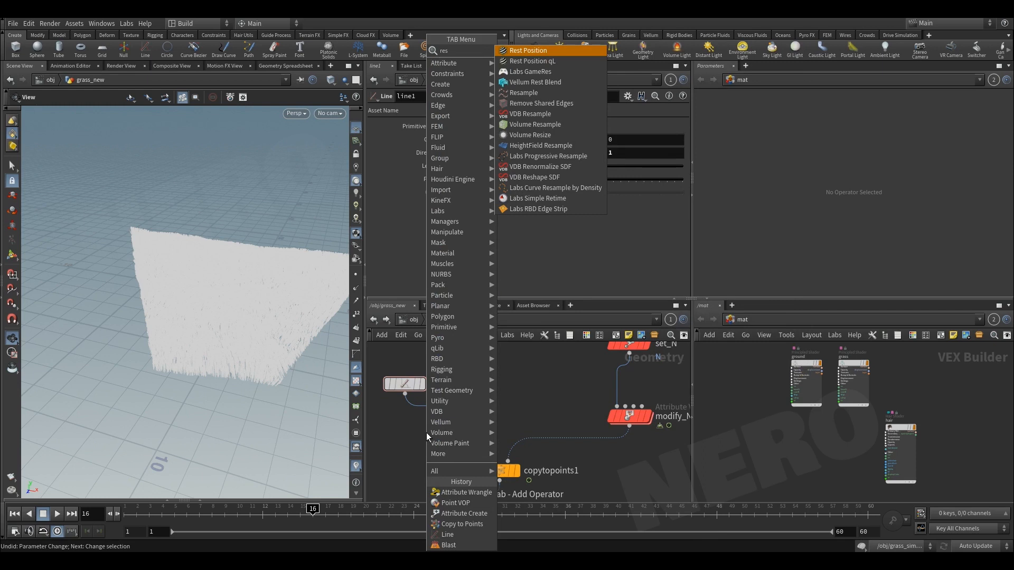
pyautogui.press('Down')
pyautogui.press('Down')
pyautogui.press('Down')
pyautogui.press('Return')
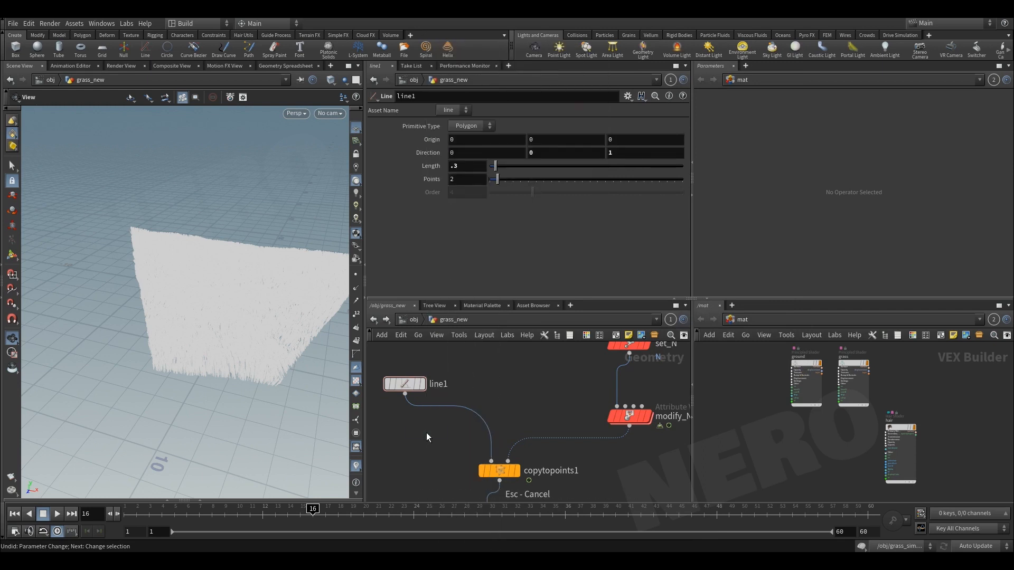
# Insert a Resample node between line1 and copytopoints1 with Maximum Segment Length off and the Curve U Attribute curveu enabled.
pyautogui.press('Tab')
pyautogui.write('resam')
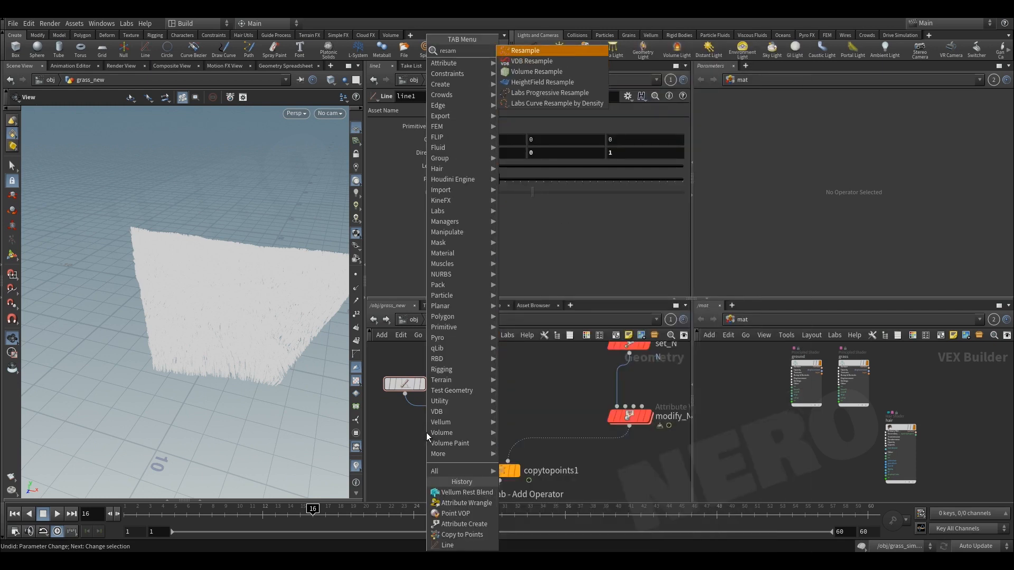
pyautogui.press('Return')
pyautogui.click(426, 432)
pyautogui.click(466, 201)
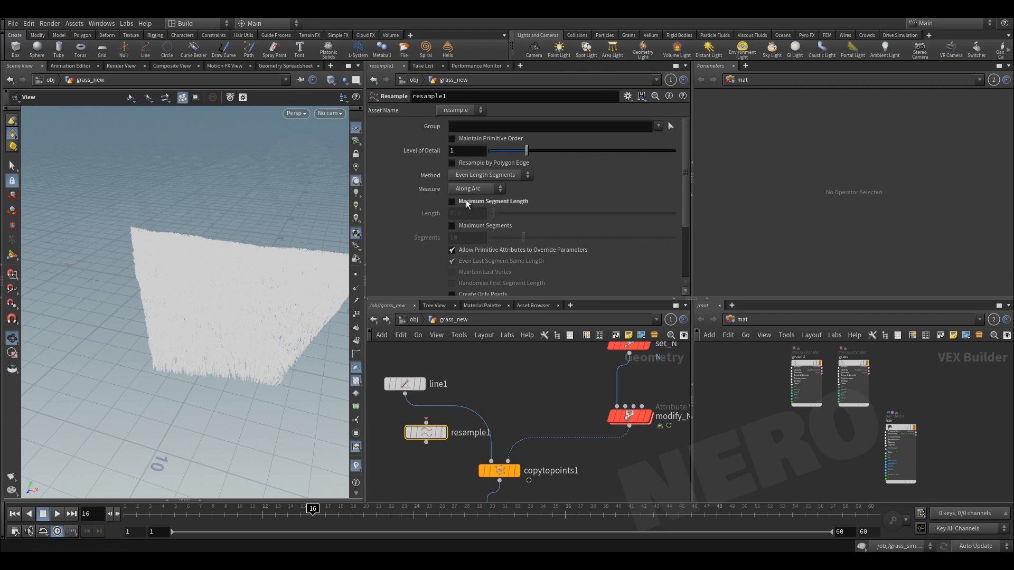
pyautogui.scroll(-3, 438, 240)
pyautogui.click(381, 277)
pyautogui.scroll(-4, 496, 418)
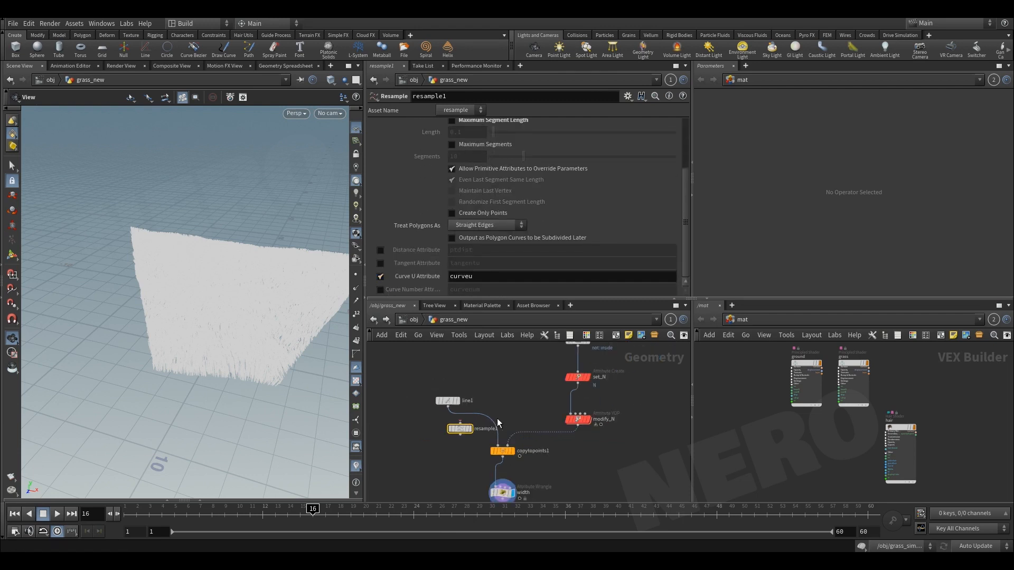
pyautogui.moveTo(459, 429); pyautogui.dragTo(434, 432)
# Inspect the grass up close and colour the width wrangle node red.
pyautogui.moveTo(211, 295); pyautogui.dragTo(176, 332)
pyautogui.moveTo(154, 344); pyautogui.dragTo(197, 308, button='right')
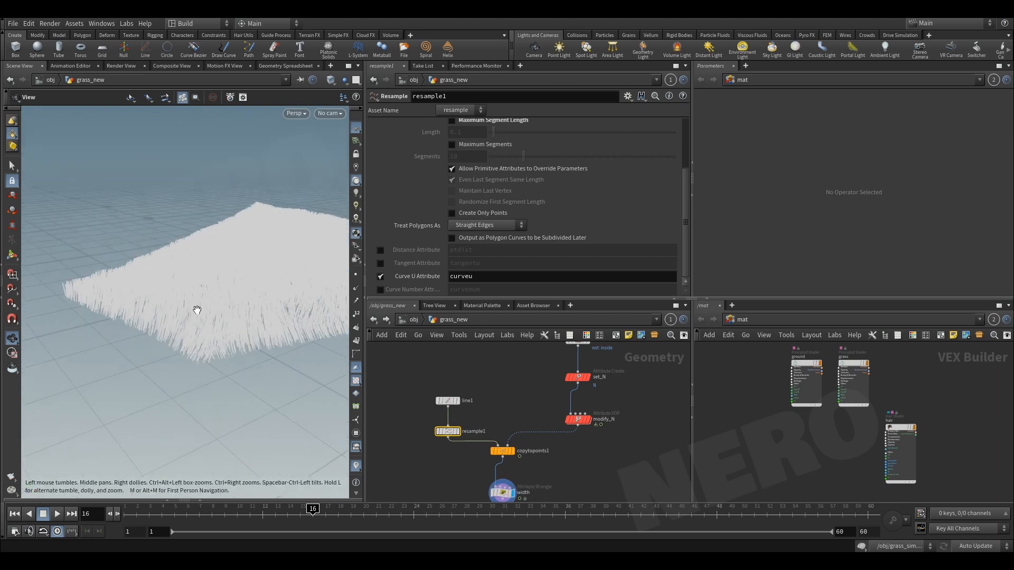
pyautogui.scroll(-3, 459, 349)
pyautogui.scroll(3, 484, 438)
pyautogui.click(486, 422)
pyautogui.press('c')
pyautogui.click(623, 429)
# Add a Null after the width wrangle, display it and name it OUT_grass_new.
pyautogui.scroll(2, 480, 425)
pyautogui.click(475, 425)
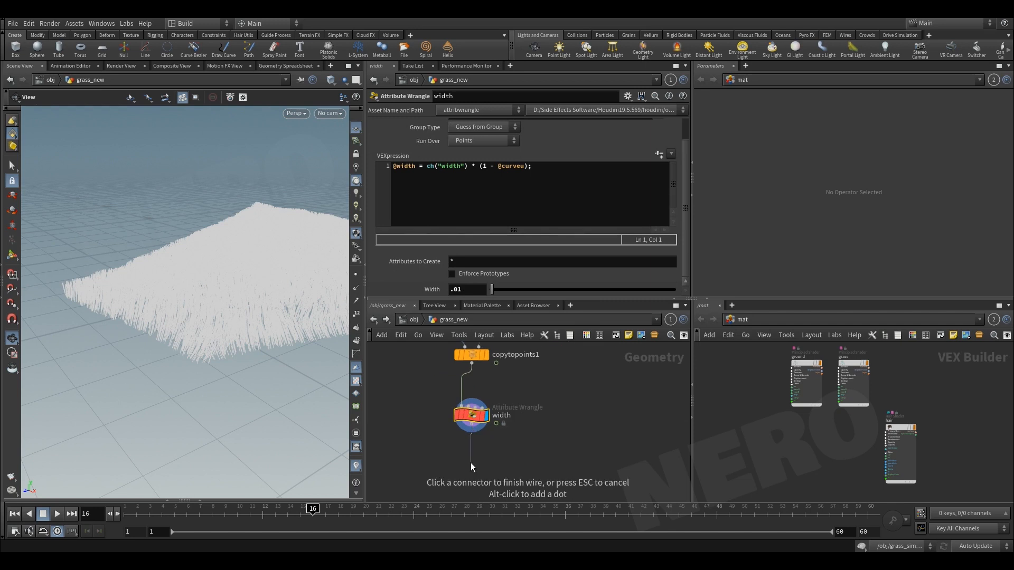
pyautogui.click(470, 463)
pyautogui.write('nu')
pyautogui.press('Return')
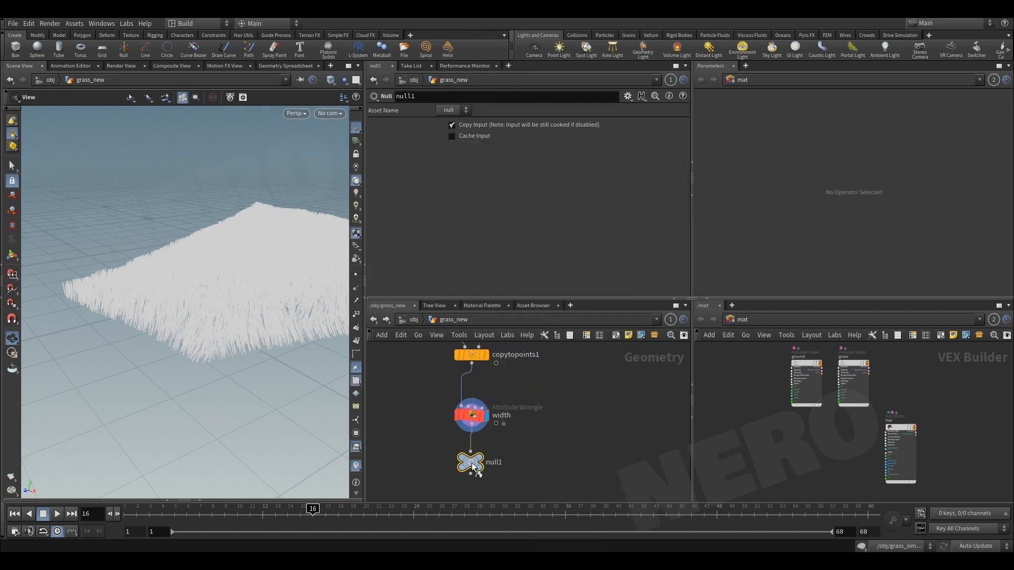
pyautogui.doubleClick(494, 470)
pyautogui.write('OUT_gra')
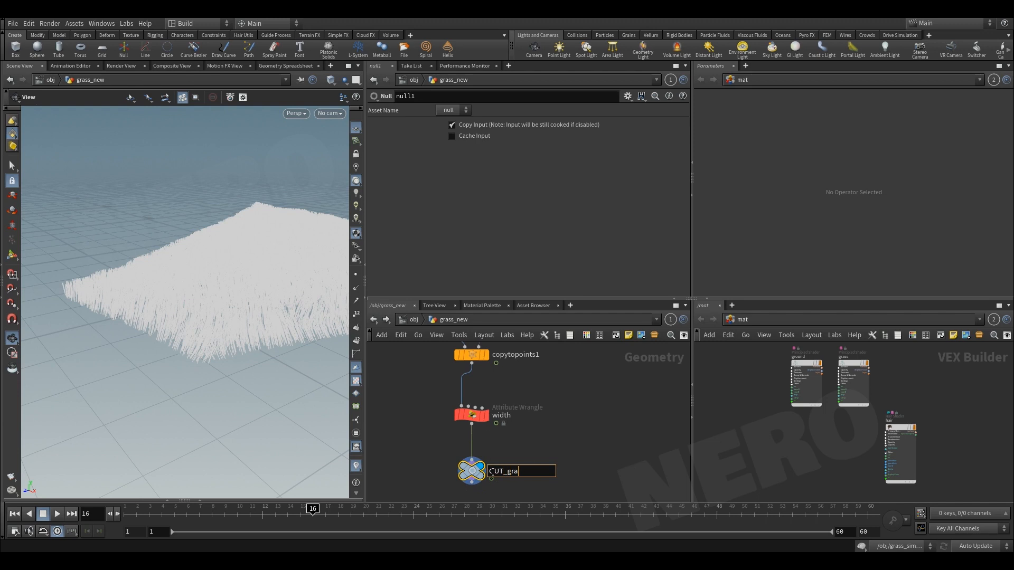
pyautogui.write('ss_new')
pyautogui.press('Return')
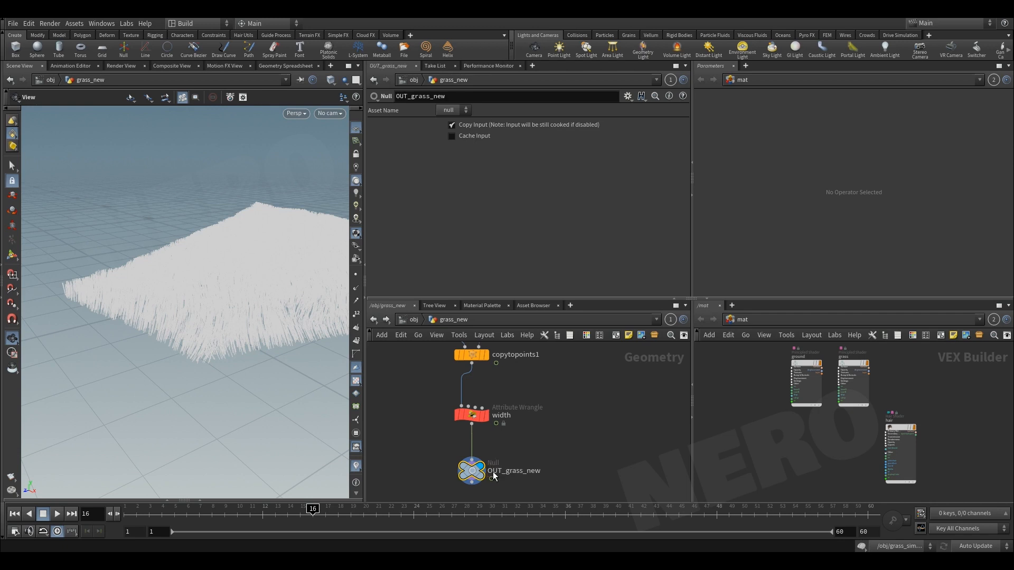
# Return to the object level, display grass_new and scrub to frame 21 to inspect the grass.
pyautogui.press('u')
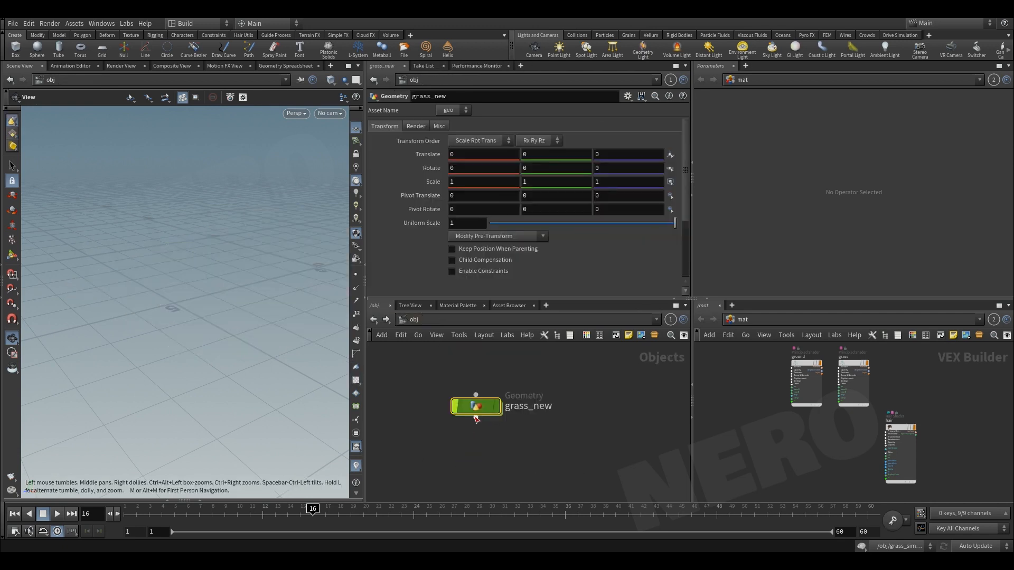
pyautogui.click(487, 410)
pyautogui.moveTo(194, 511); pyautogui.dragTo(376, 511)
pyautogui.click(386, 465)
pyautogui.moveTo(212, 249); pyautogui.dragTo(196, 332)
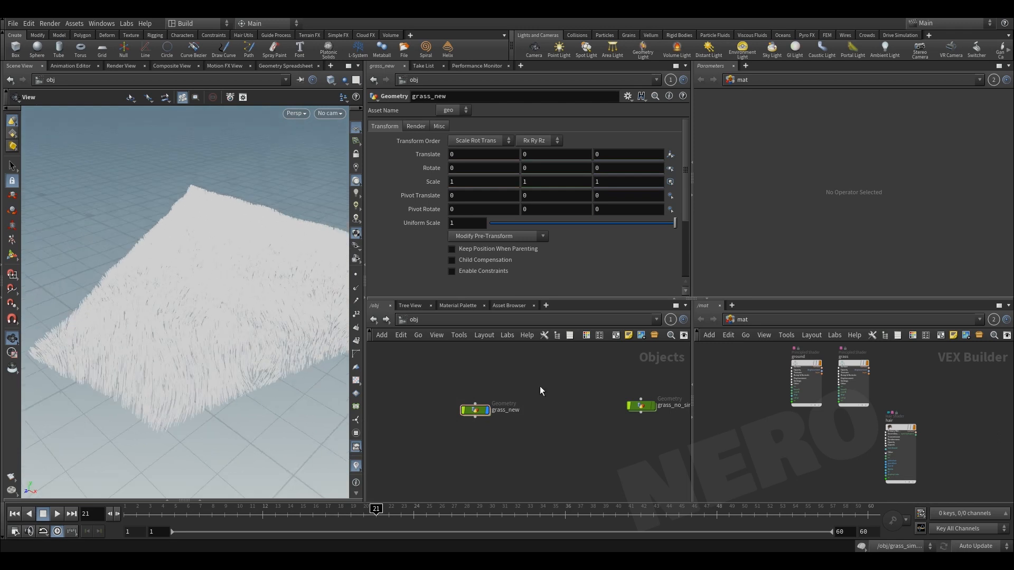
# Assign the existing hair material, /mat/hair, to the grass_new object in its render settings.
pyautogui.click(415, 126)
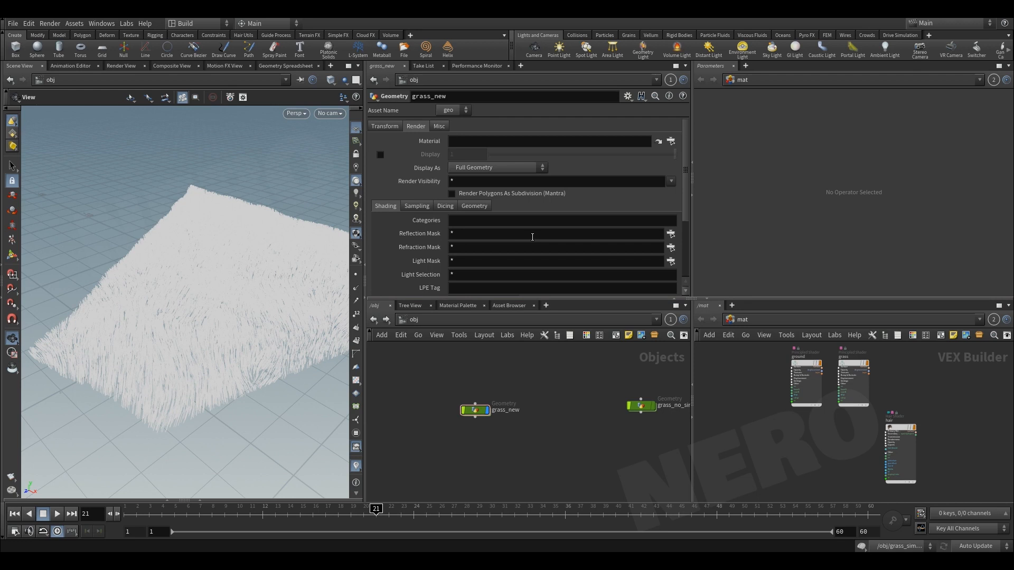
pyautogui.scroll(3, 790, 455)
pyautogui.moveTo(819, 441); pyautogui.dragTo(772, 446, button='middle')
pyautogui.moveTo(754, 430); pyautogui.dragTo(880, 454)
pyautogui.moveTo(812, 433); pyautogui.dragTo(499, 142)
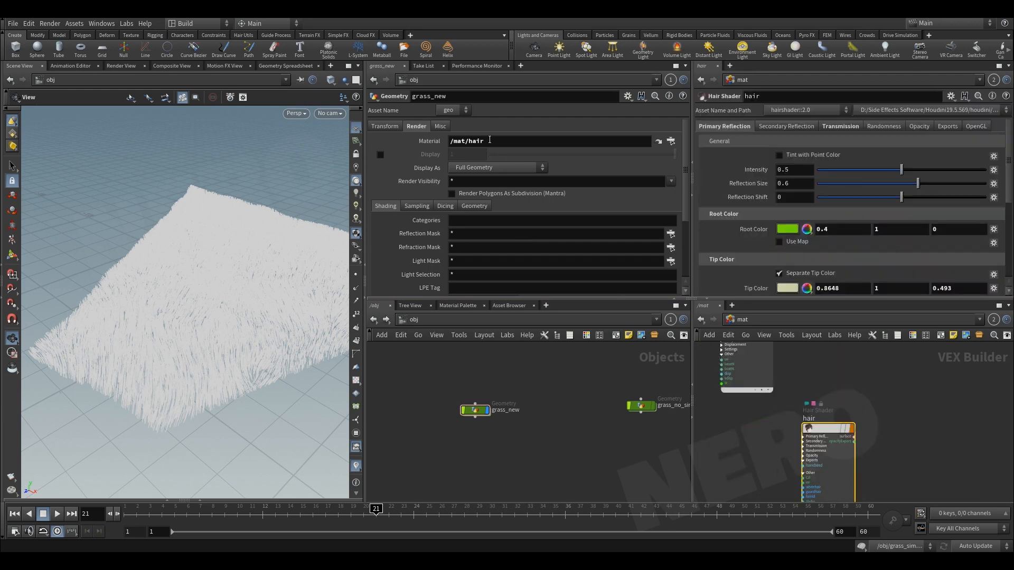
pyautogui.scroll(-1, 769, 425)
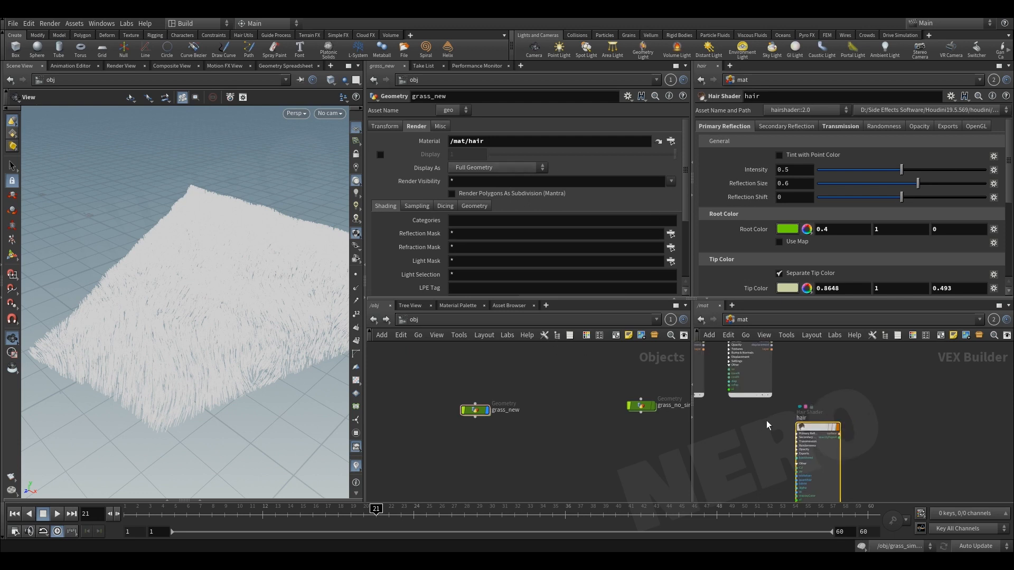
pyautogui.moveTo(867, 420); pyautogui.dragTo(787, 406, button='middle')
pyautogui.press('Tab')
pyautogui.write('prin')
pyautogui.press('Down')
pyautogui.press('Return')
pyautogui.click(799, 404)
pyautogui.hotkey('ctrl', 'z')
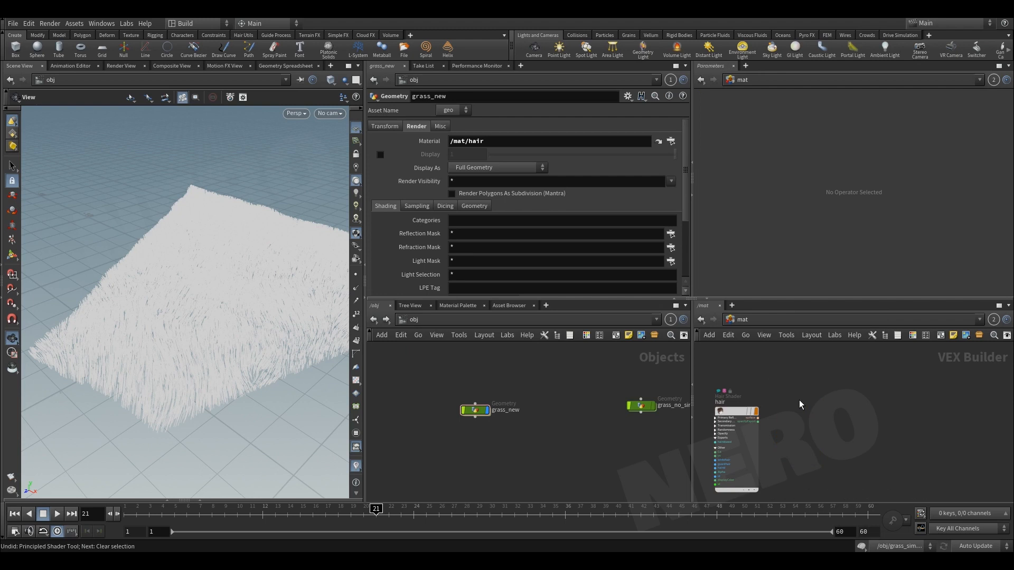
# Enter the grass_new geometry network and view the grass field from a low angle.
pyautogui.moveTo(419, 376); pyautogui.dragTo(501, 430)
pyautogui.moveTo(174, 294); pyautogui.dragTo(195, 340)
pyautogui.scroll(2, 488, 420)
pyautogui.doubleClick(469, 408)
pyautogui.press('super+shift+c')
pyautogui.moveTo(30, 107); pyautogui.dragTo(345, 408)
pyautogui.click(162, 422)
pyautogui.moveTo(160, 357)
pyautogui.mouseDown()
pyautogui.moveTo(252, 404)
pyautogui.moveTo(196, 355)
pyautogui.mouseUp()
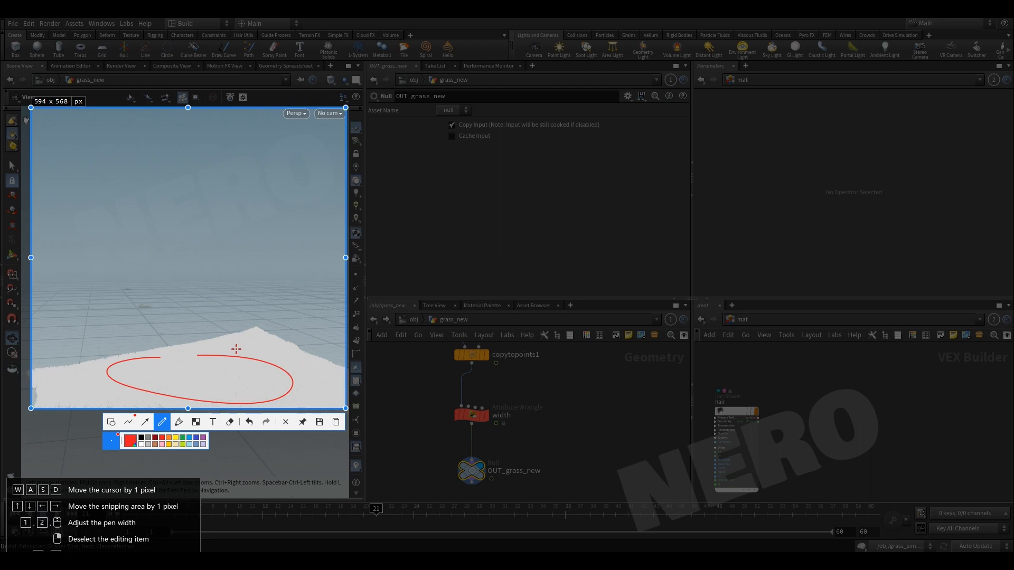
pyautogui.hotkey('ctrl', 'z')
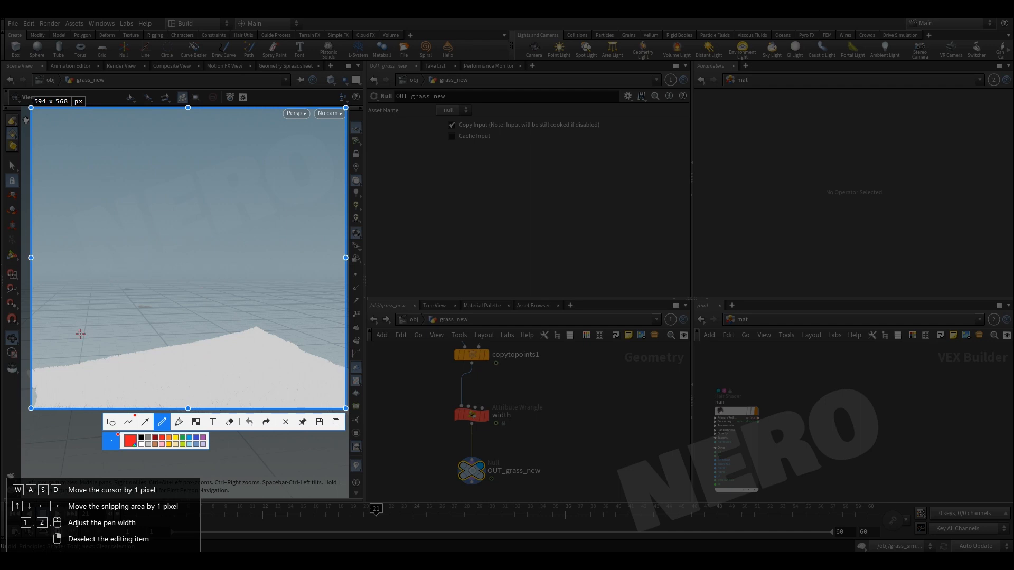
pyautogui.moveTo(75, 317); pyautogui.dragTo(78, 233)
pyautogui.moveTo(78, 316); pyautogui.dragTo(132, 249)
pyautogui.moveTo(122, 242)
pyautogui.mouseDown()
pyautogui.moveTo(111, 244)
pyautogui.moveTo(119, 227)
pyautogui.moveTo(75, 290)
pyautogui.moveTo(78, 315)
pyautogui.moveTo(132, 249)
pyautogui.mouseUp()
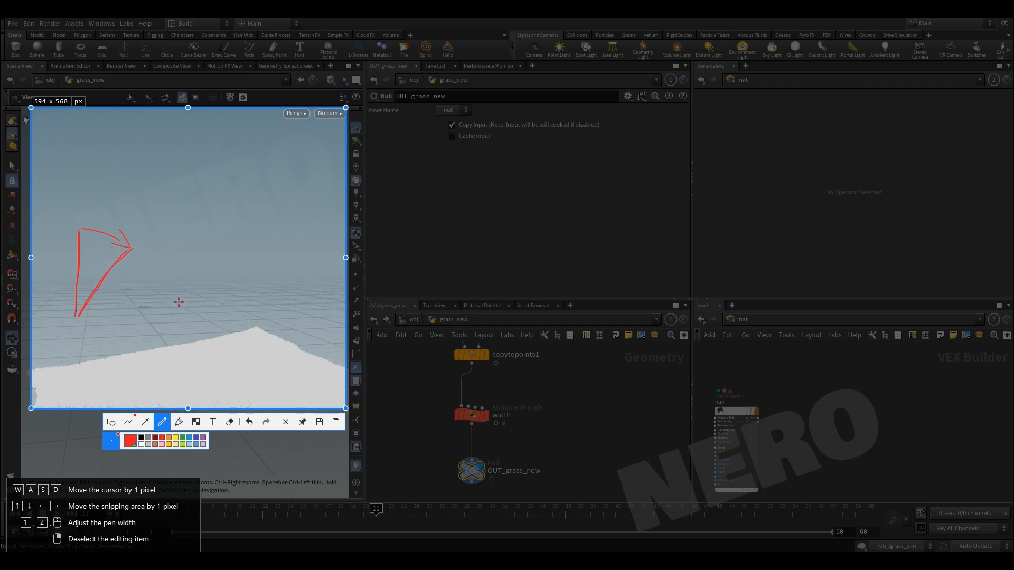
pyautogui.moveTo(179, 302)
pyautogui.mouseDown()
pyautogui.moveTo(180, 267)
pyautogui.moveTo(197, 243)
pyautogui.moveTo(230, 229)
pyautogui.mouseUp()
pyautogui.press('Escape')
# Look through cam1 in the viewport to view the grass from the render camera.
pyautogui.scroll(-2, 530, 465)
pyautogui.press('c')
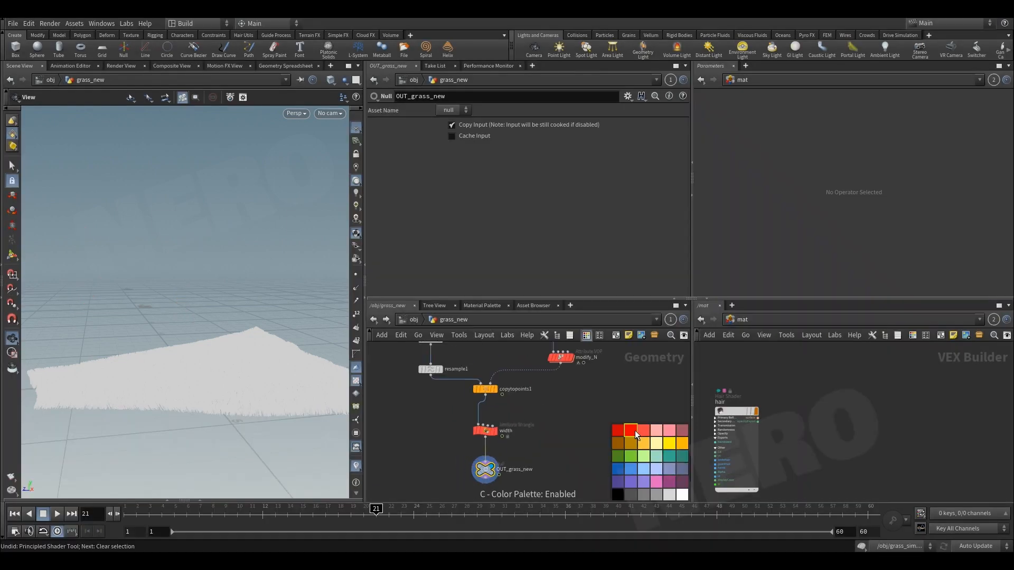
pyautogui.press('c')
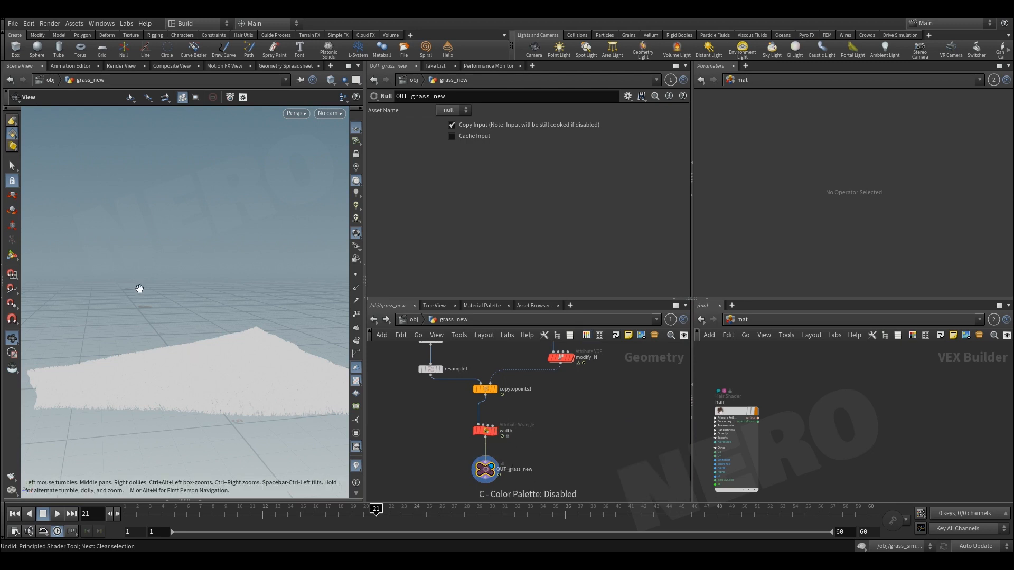
pyautogui.moveTo(138, 287); pyautogui.dragTo(185, 343)
pyautogui.click(330, 113)
pyautogui.click(335, 163)
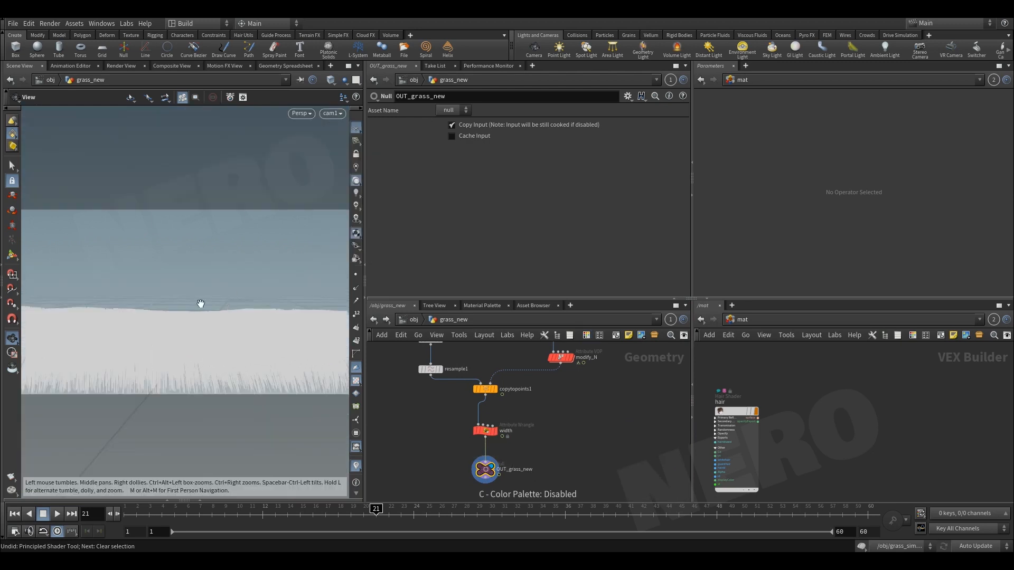
pyautogui.press('super+shift+s')
pyautogui.moveTo(23, 207); pyautogui.dragTo(357, 399)
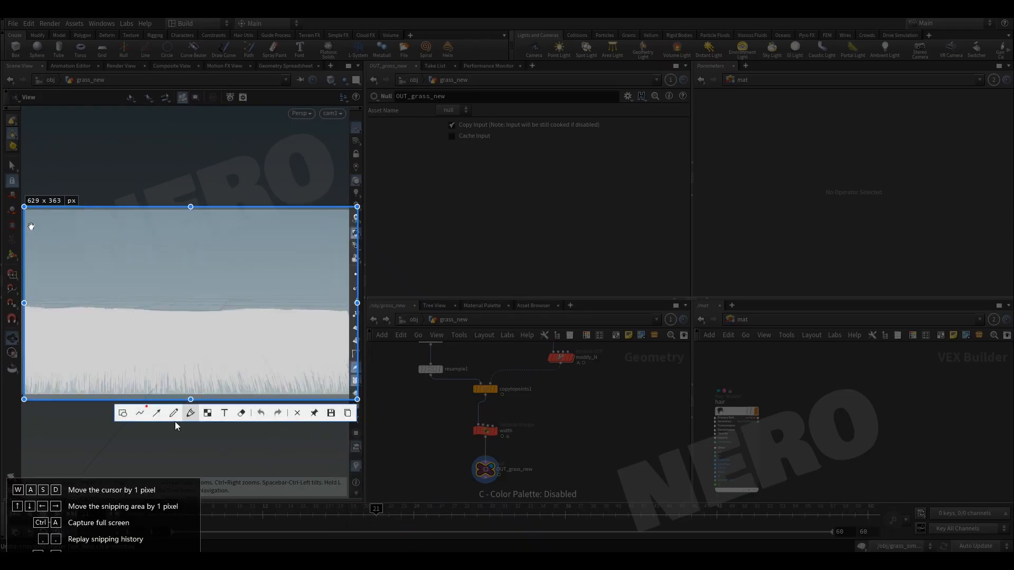
pyautogui.click(175, 413)
pyautogui.moveTo(34, 327)
pyautogui.mouseDown()
pyautogui.moveTo(324, 310)
pyautogui.moveTo(41, 315)
pyautogui.moveTo(64, 326)
pyautogui.mouseUp()
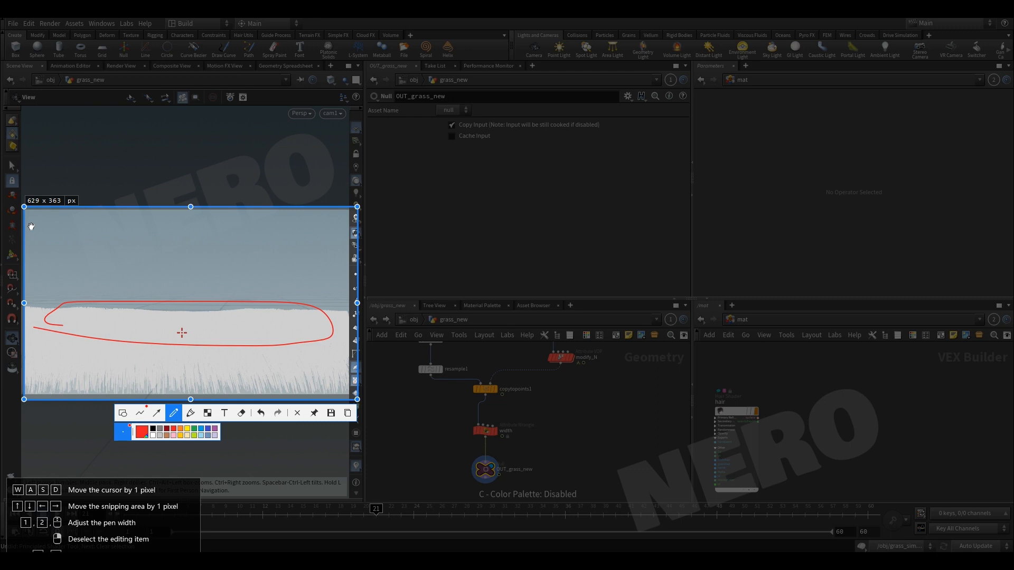
pyautogui.press('Escape')
# Switch to RV and review the rendered grass.1-38#.exr sequence.
pyautogui.scroll(-2, 497, 433)
pyautogui.scroll(-2, 534, 432)
pyautogui.moveTo(534, 433); pyautogui.dragTo(525, 444, button='middle')
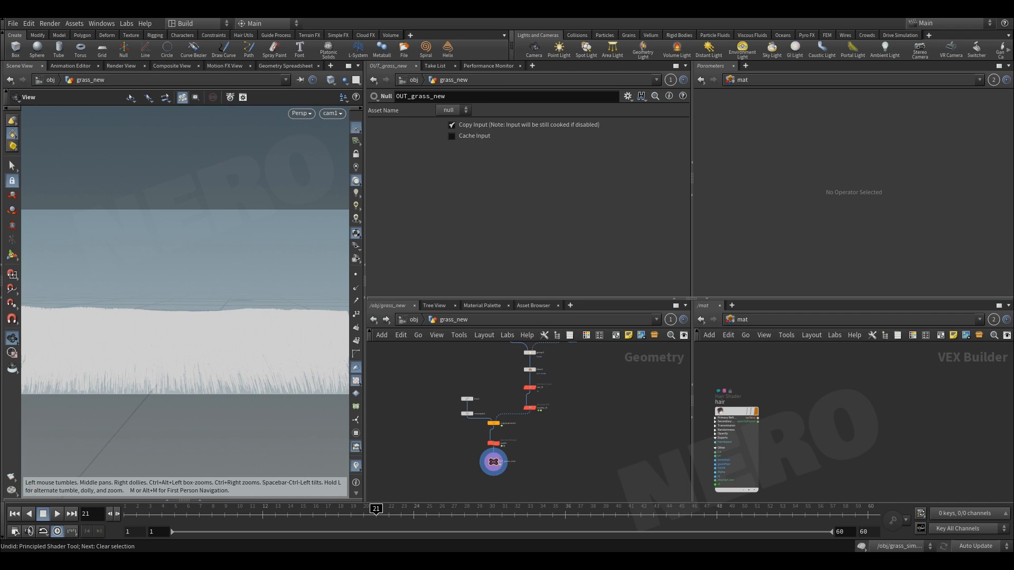
pyautogui.moveTo(360, 165); pyautogui.dragTo(341, 158)
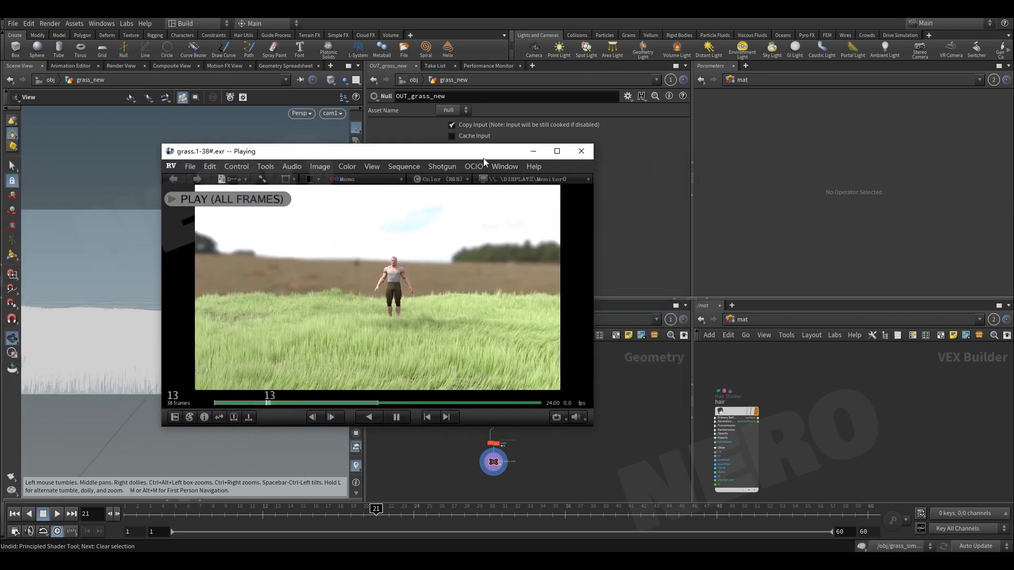